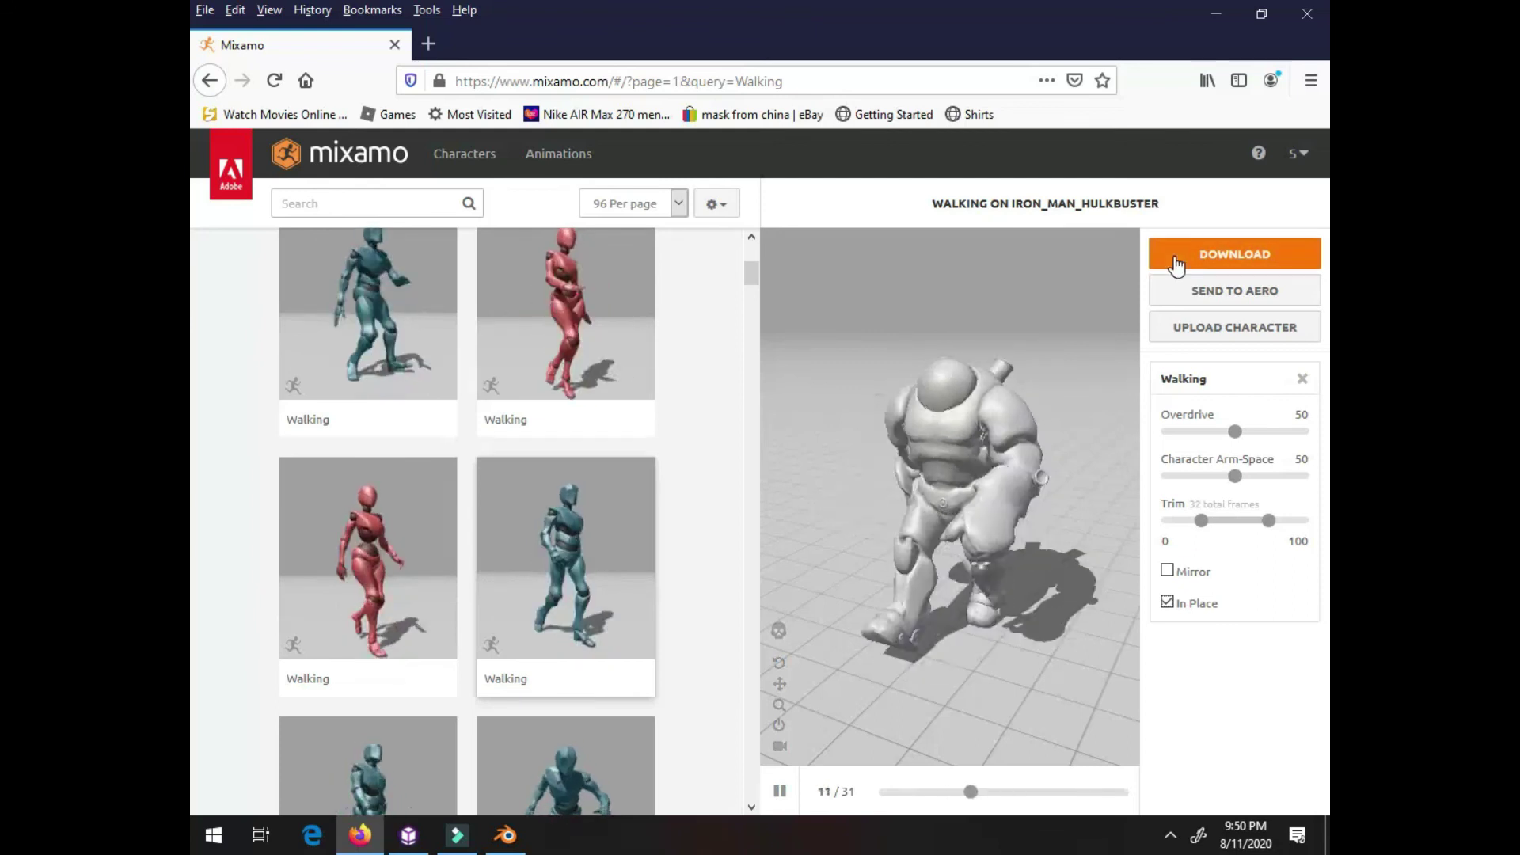
Switch from the browser to Blender and delete the default cube from the scene
click(1214, 15)
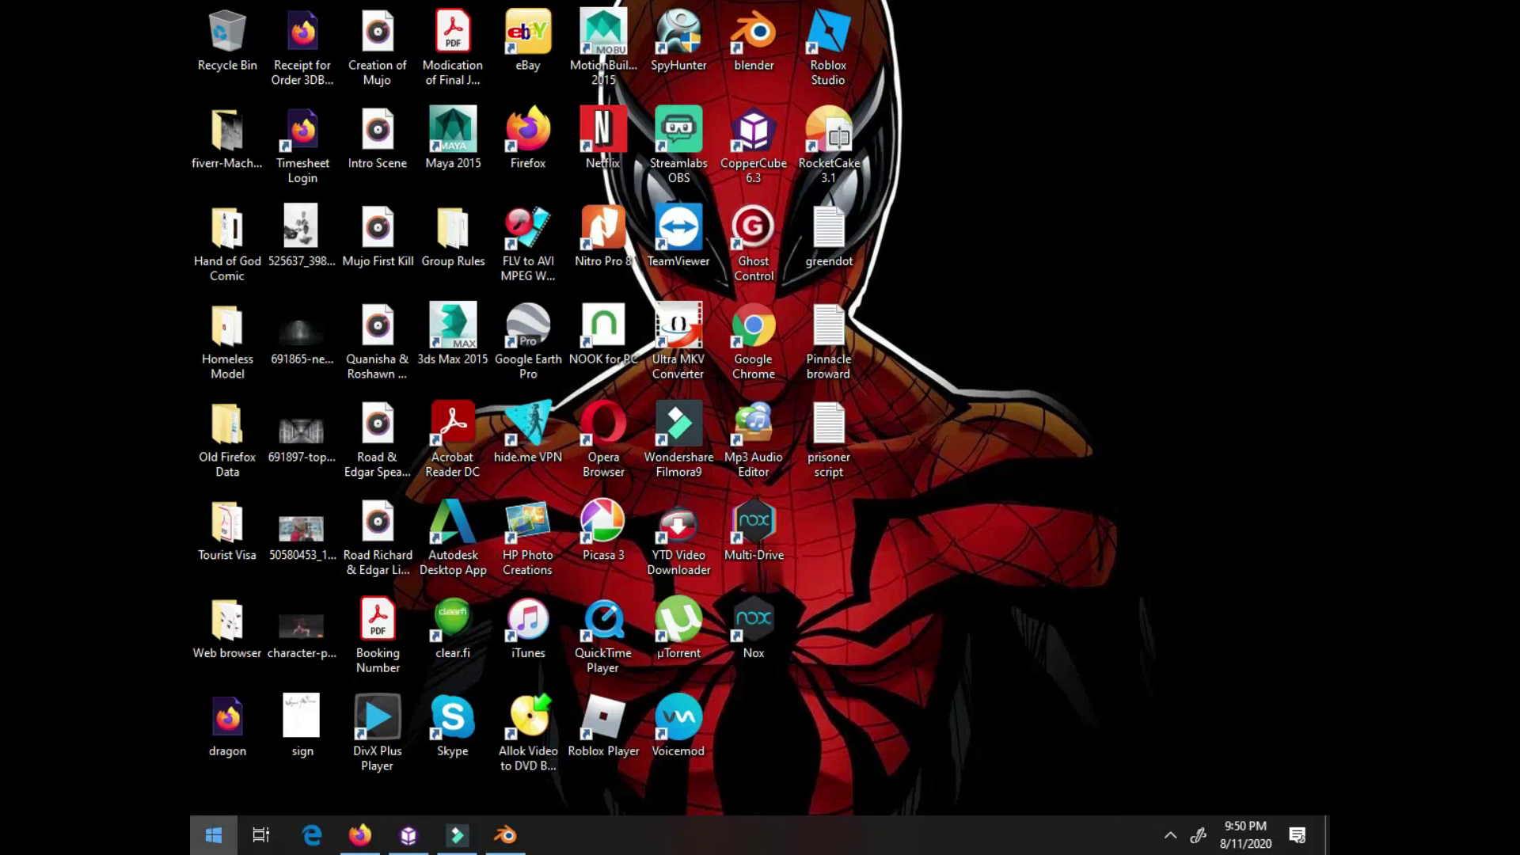
key(super)
click(506, 836)
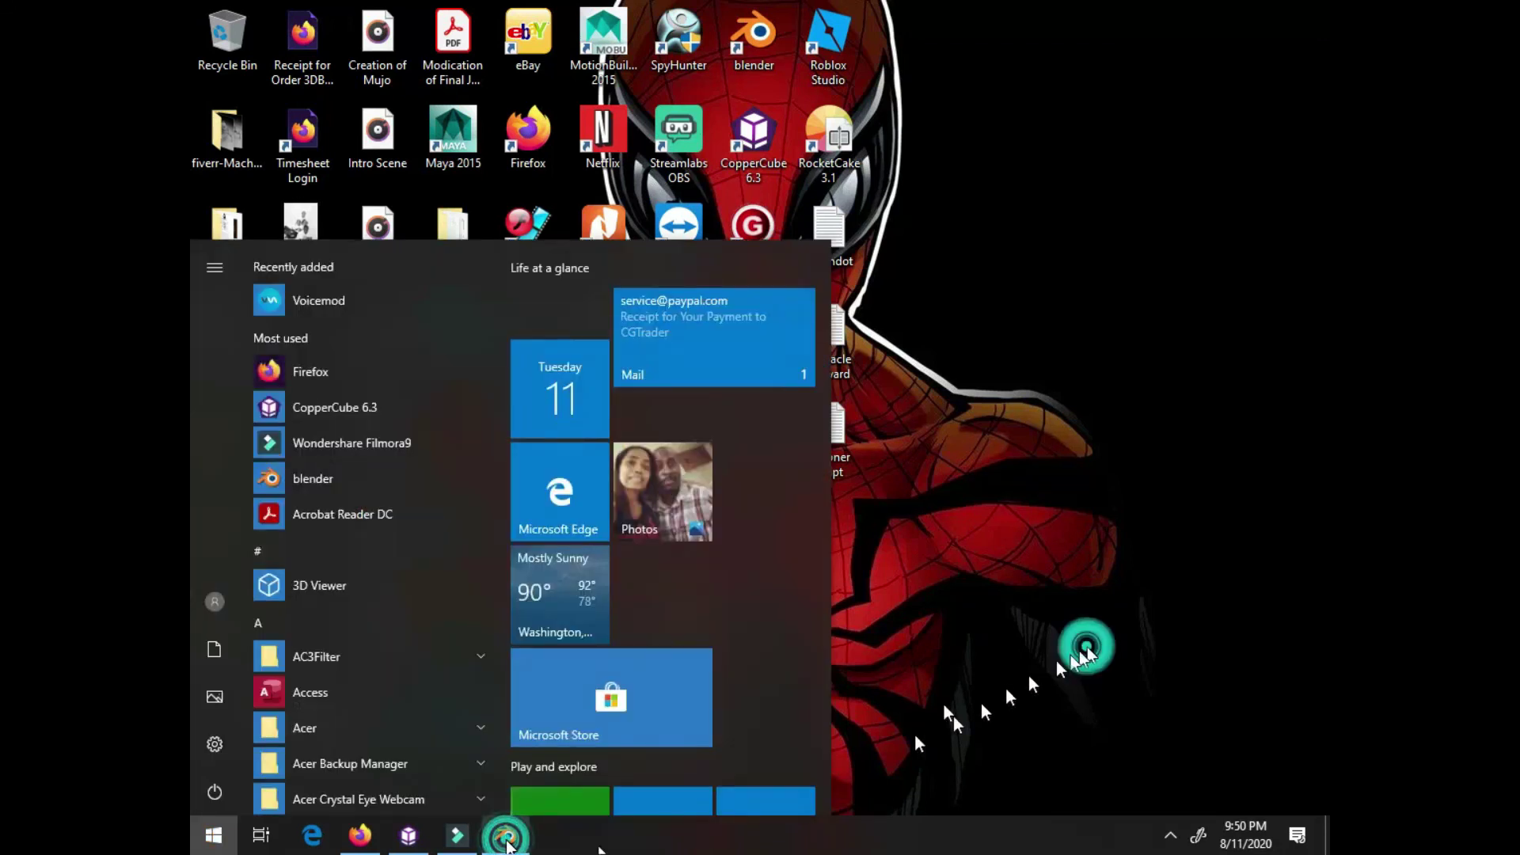
click(507, 837)
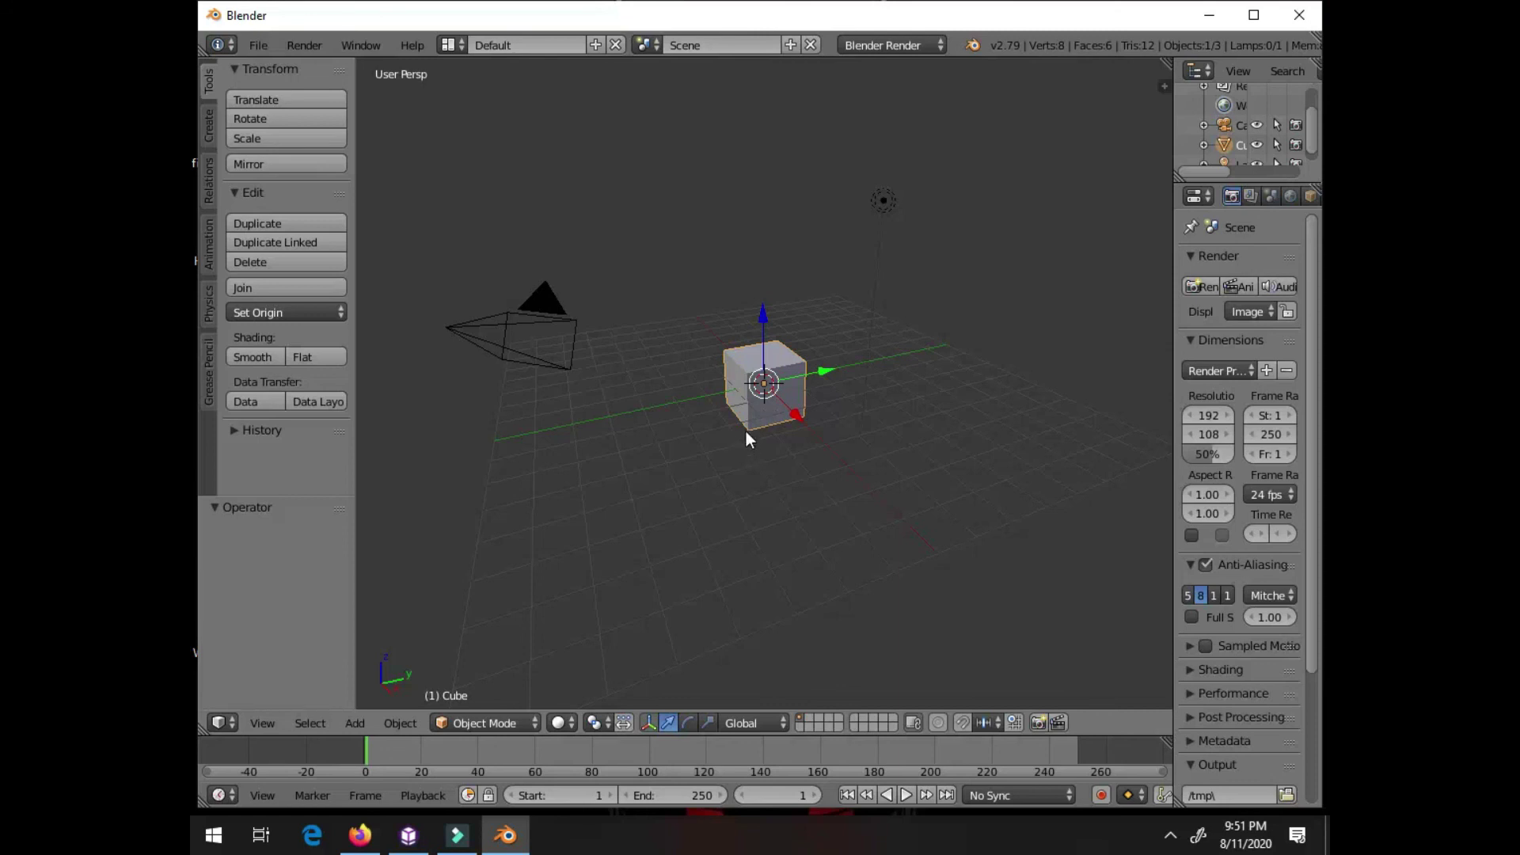
key(x)
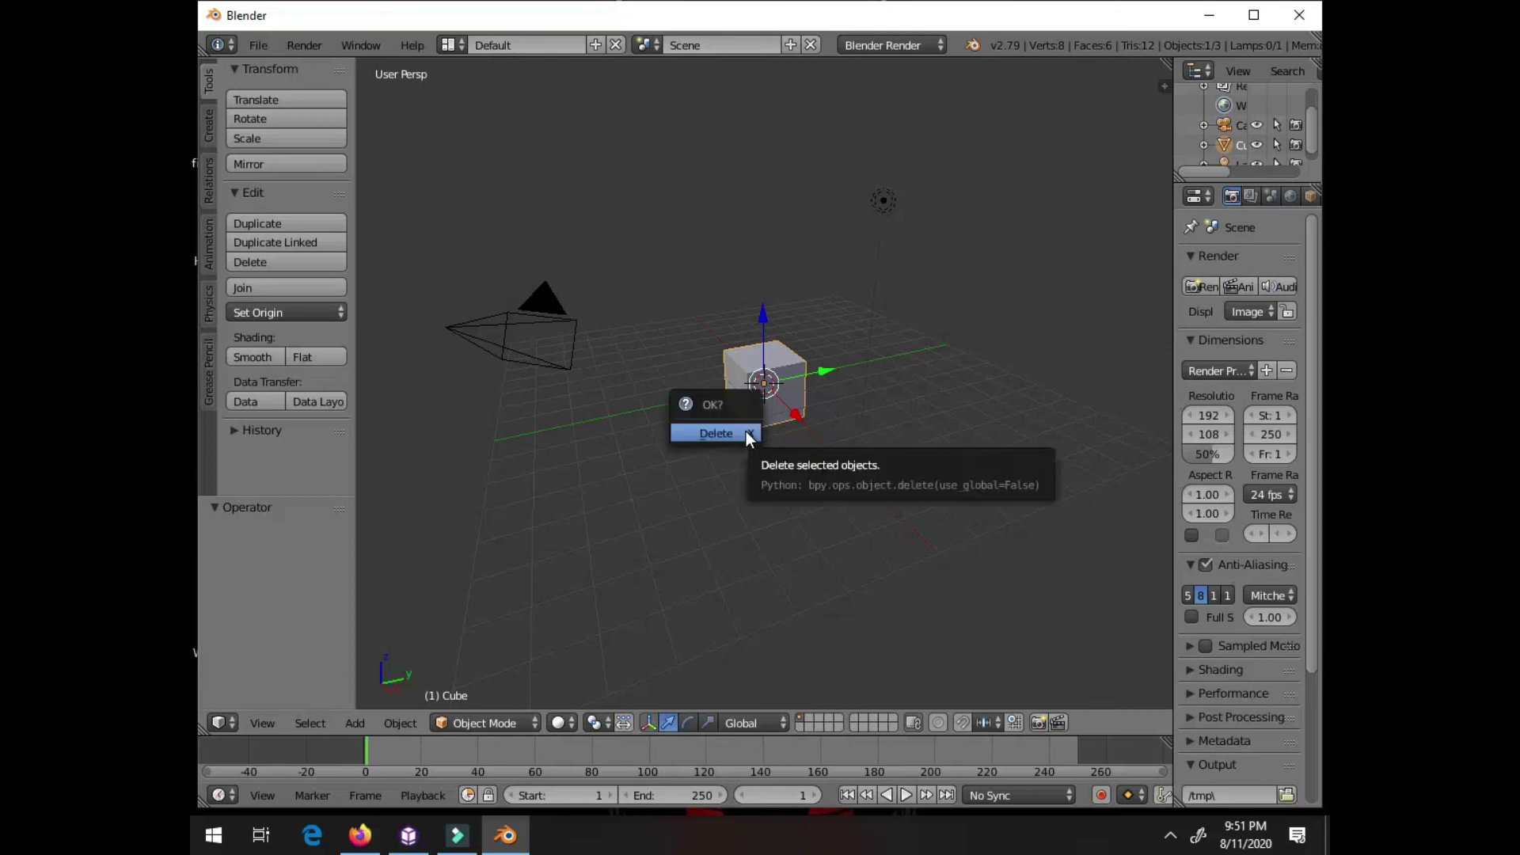
click(720, 430)
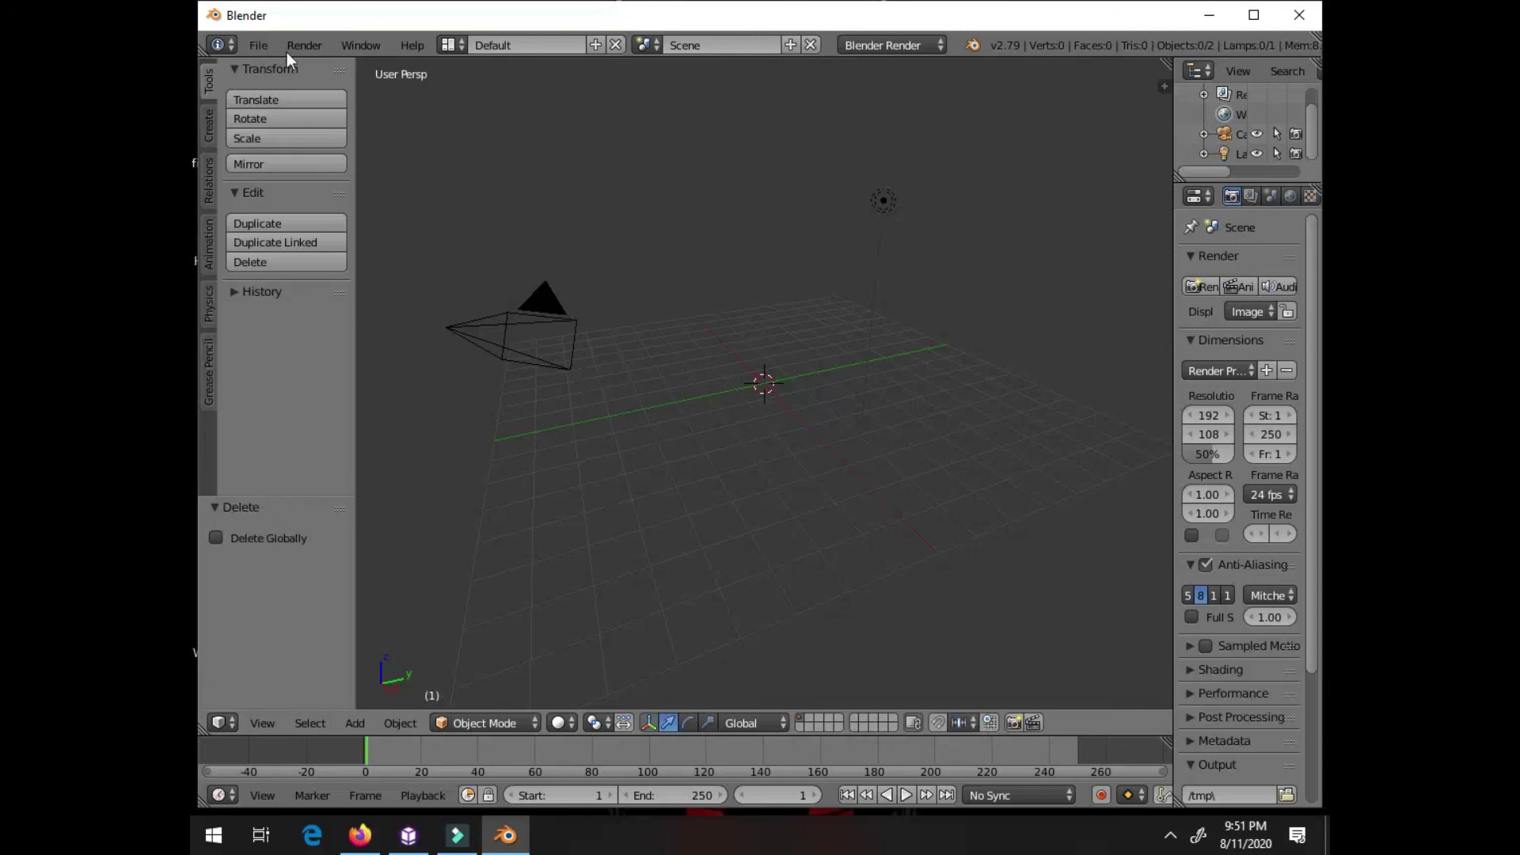
Look through the FBX files available for import in the Iron_Man_Hulkbuster folder, and leave without importing any
click(251, 48)
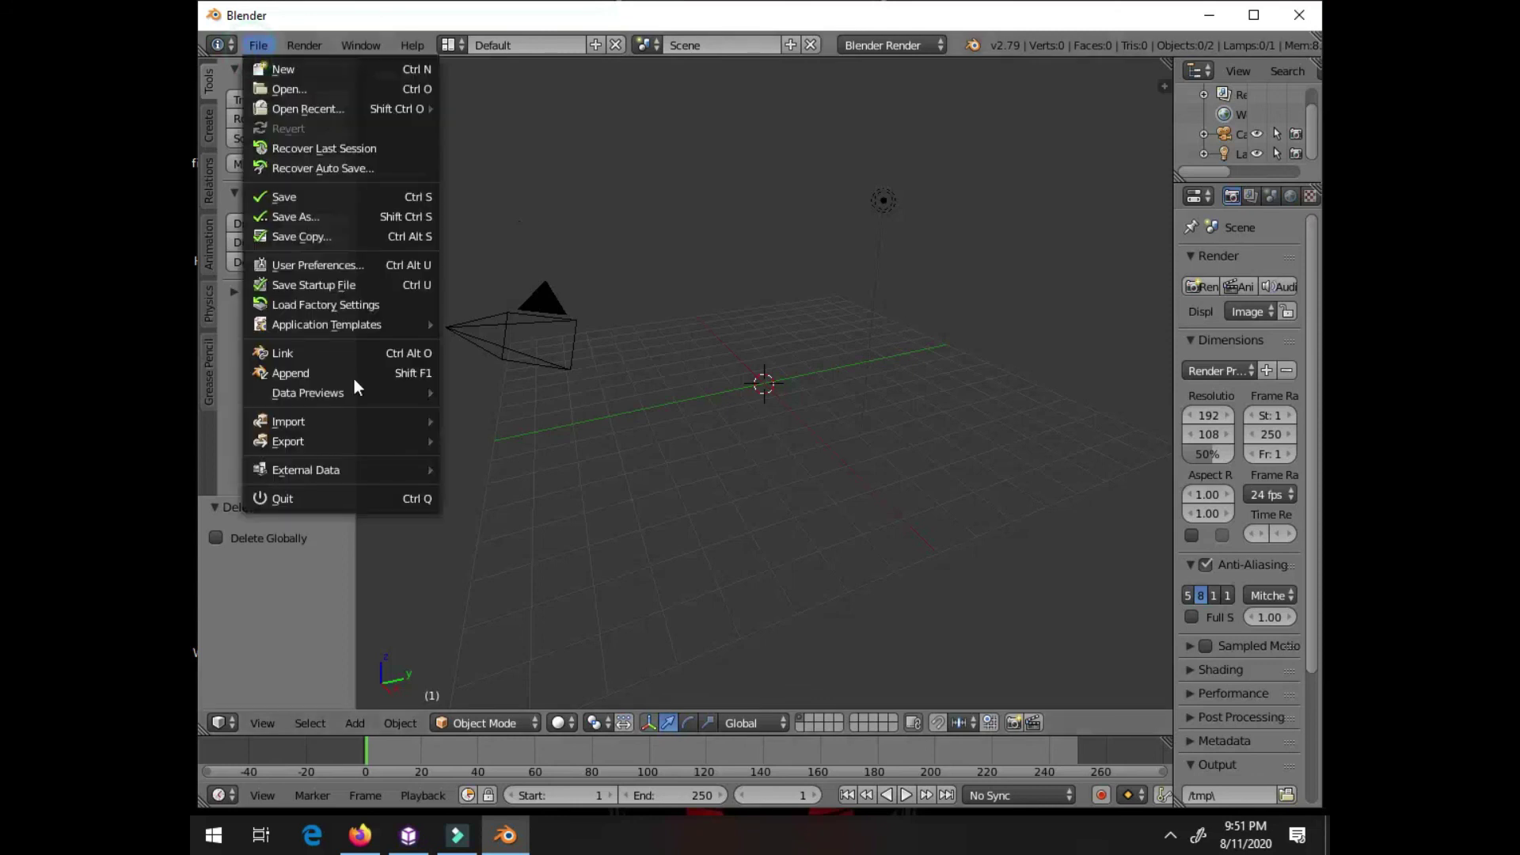
mouse_move(349, 419)
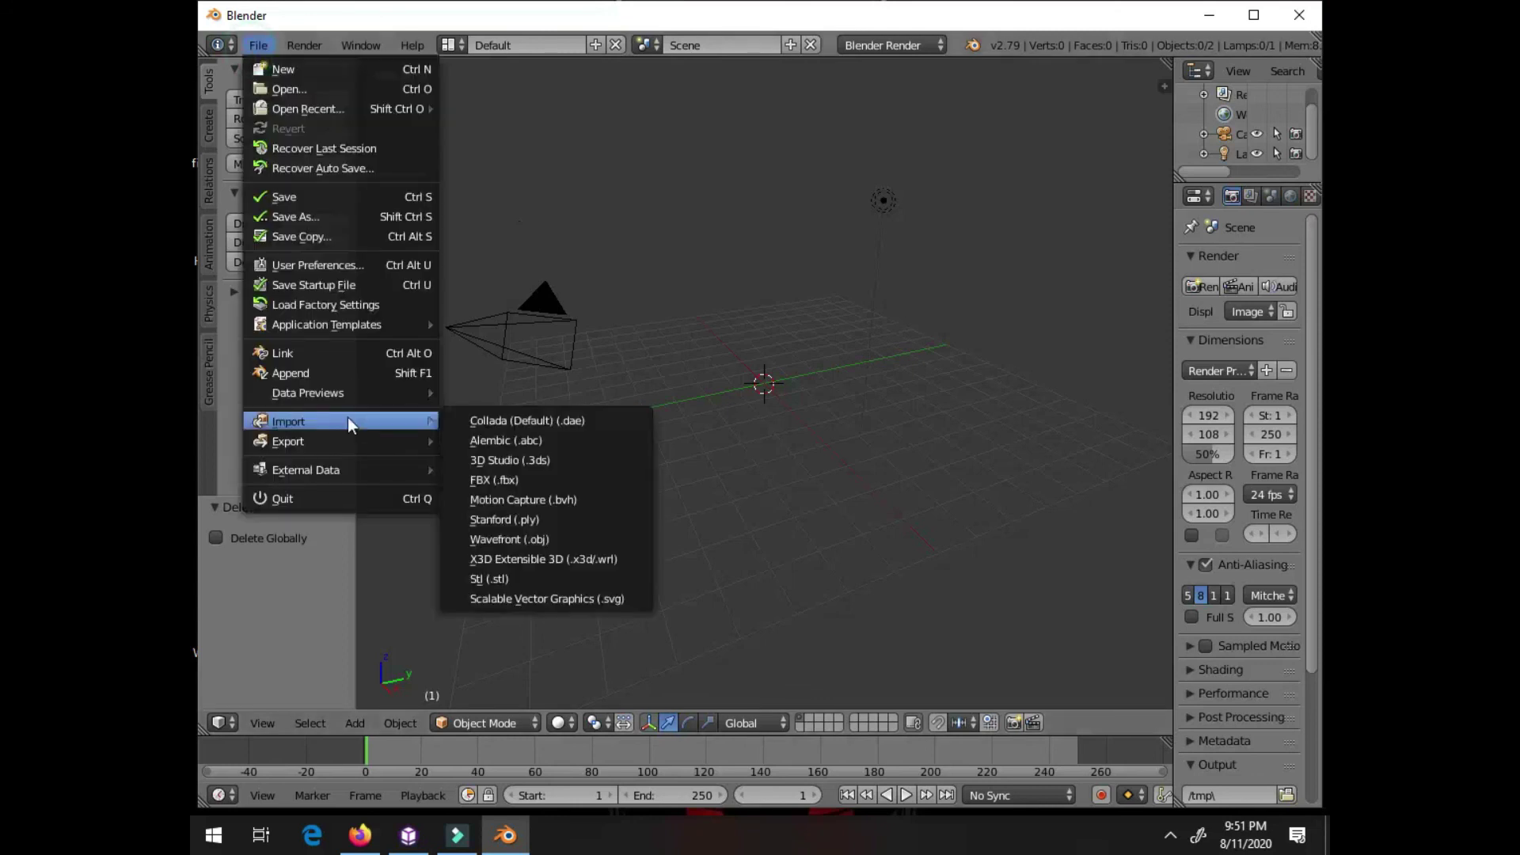
click(529, 480)
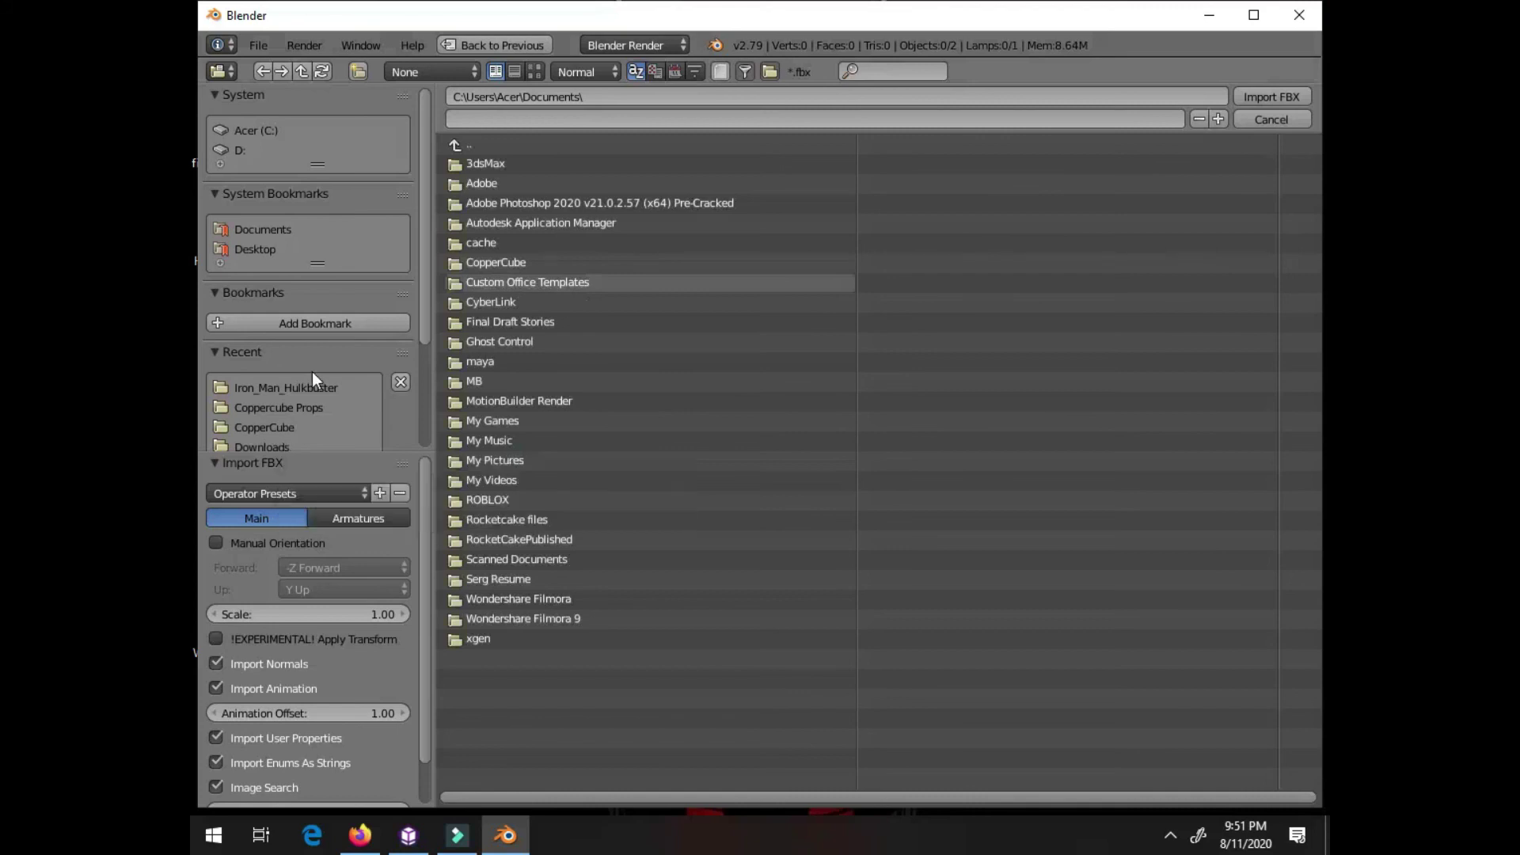
double_click(310, 387)
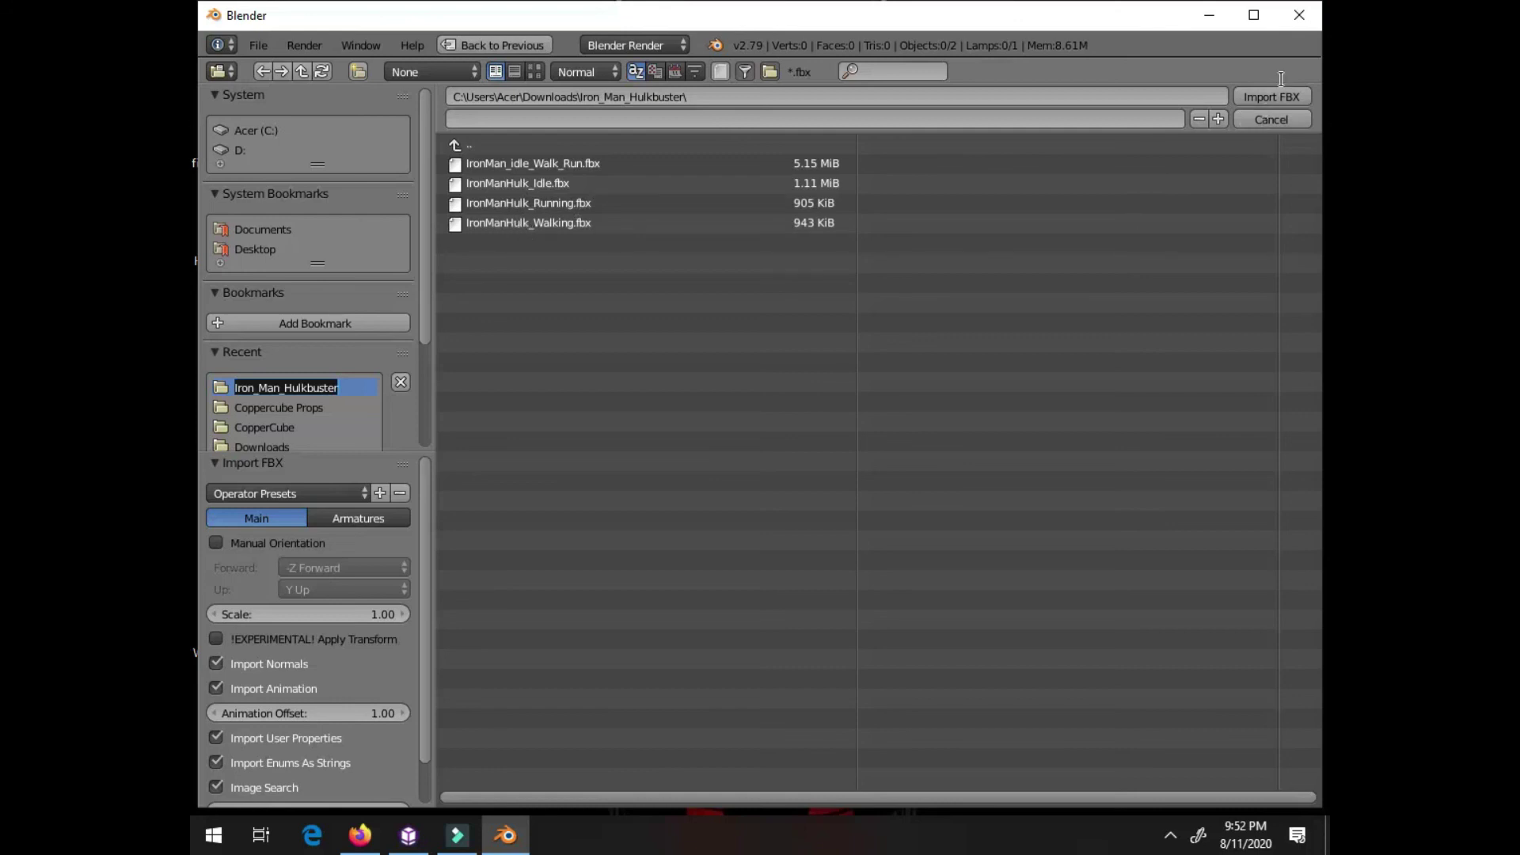
click(1270, 120)
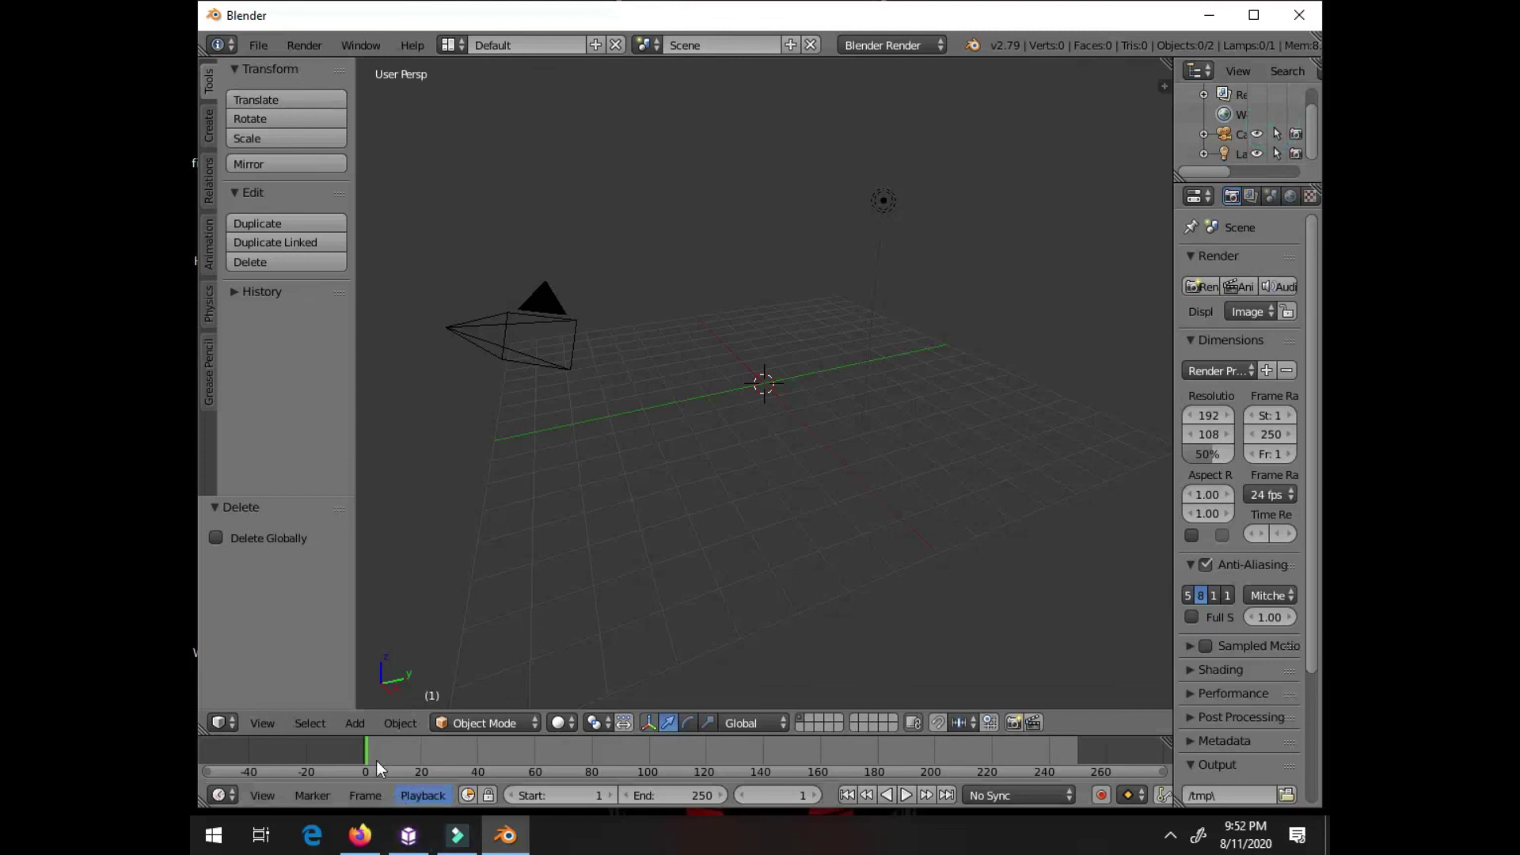
click(259, 46)
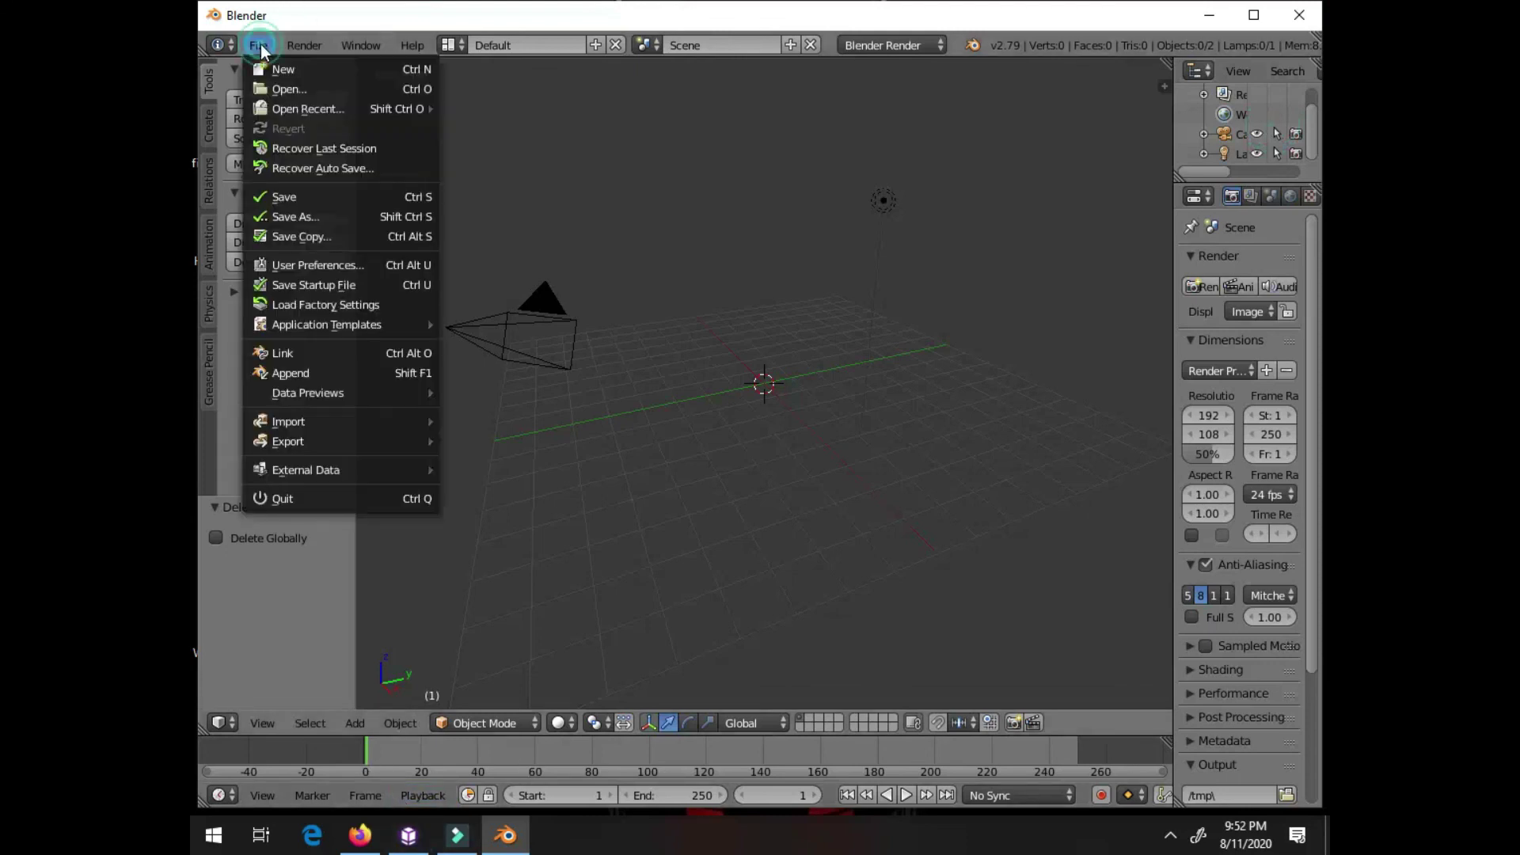
mouse_move(333, 428)
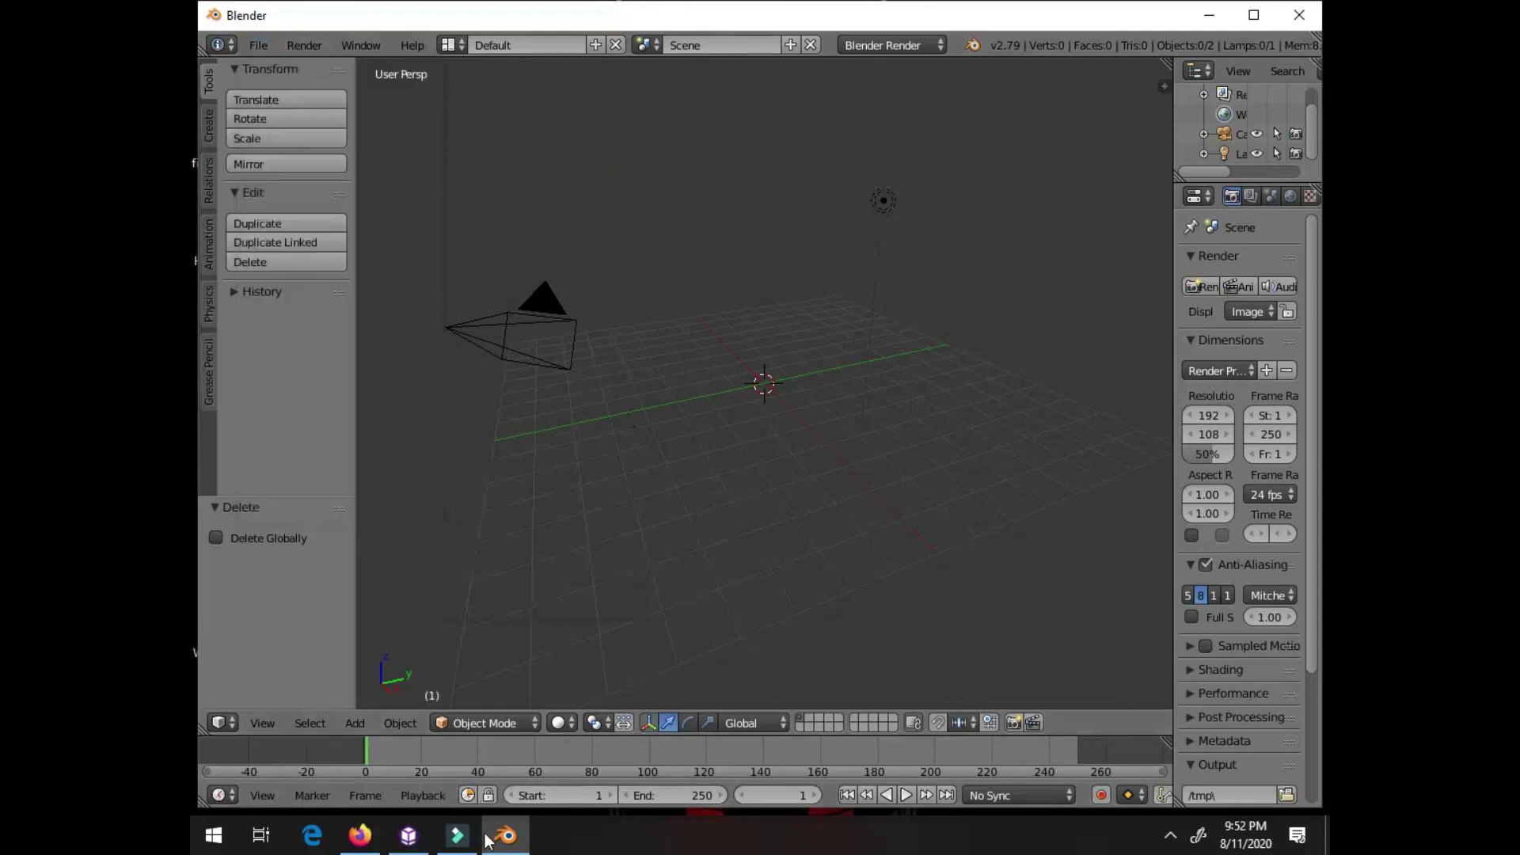
Switch from Blender to the IronManHulk.ccb scene in CopperCube
click(1224, 21)
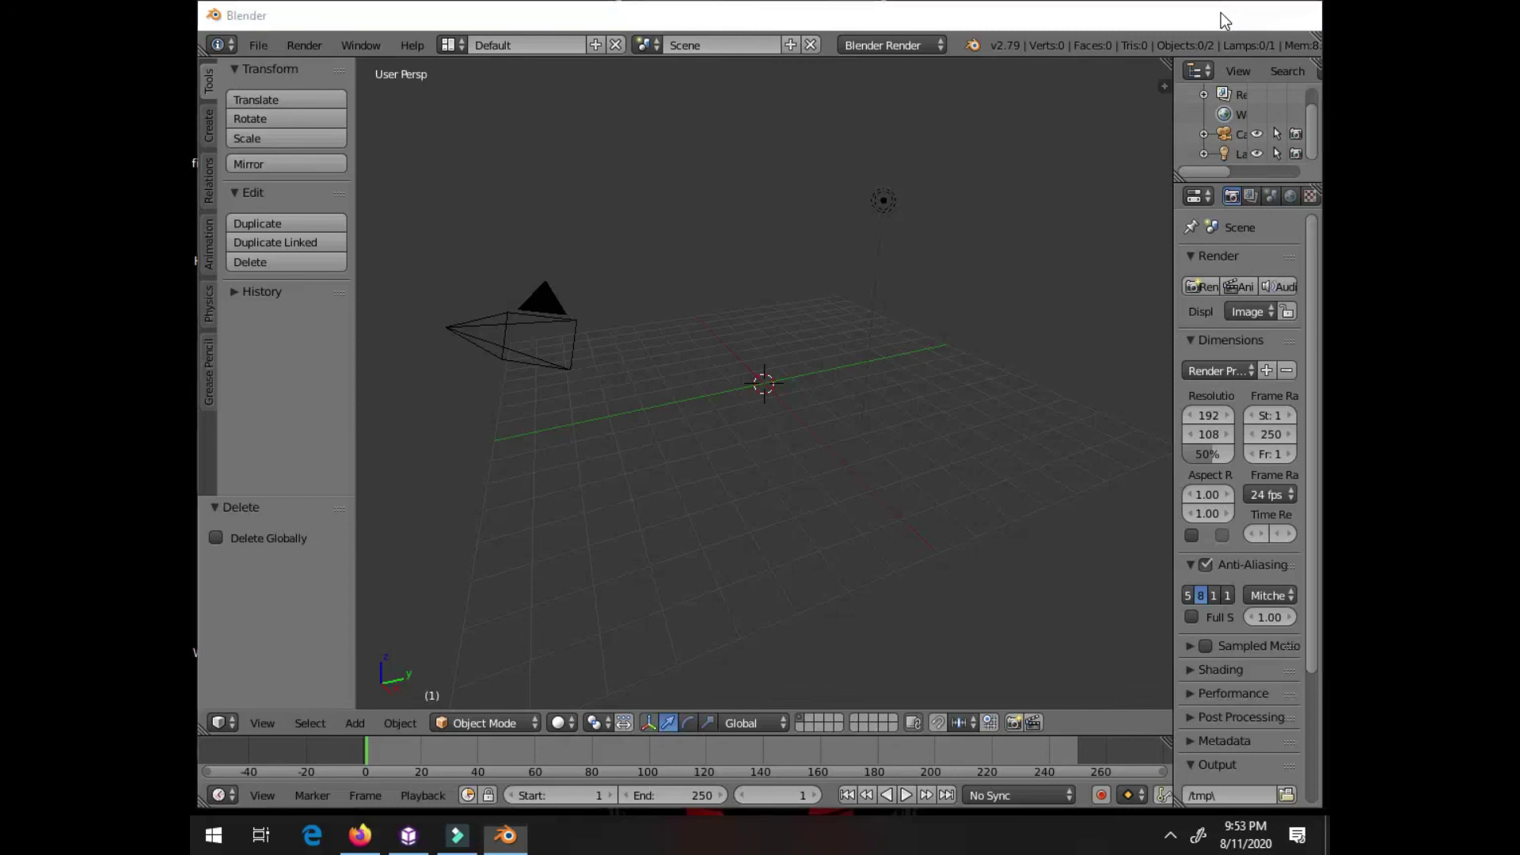
click(1221, 13)
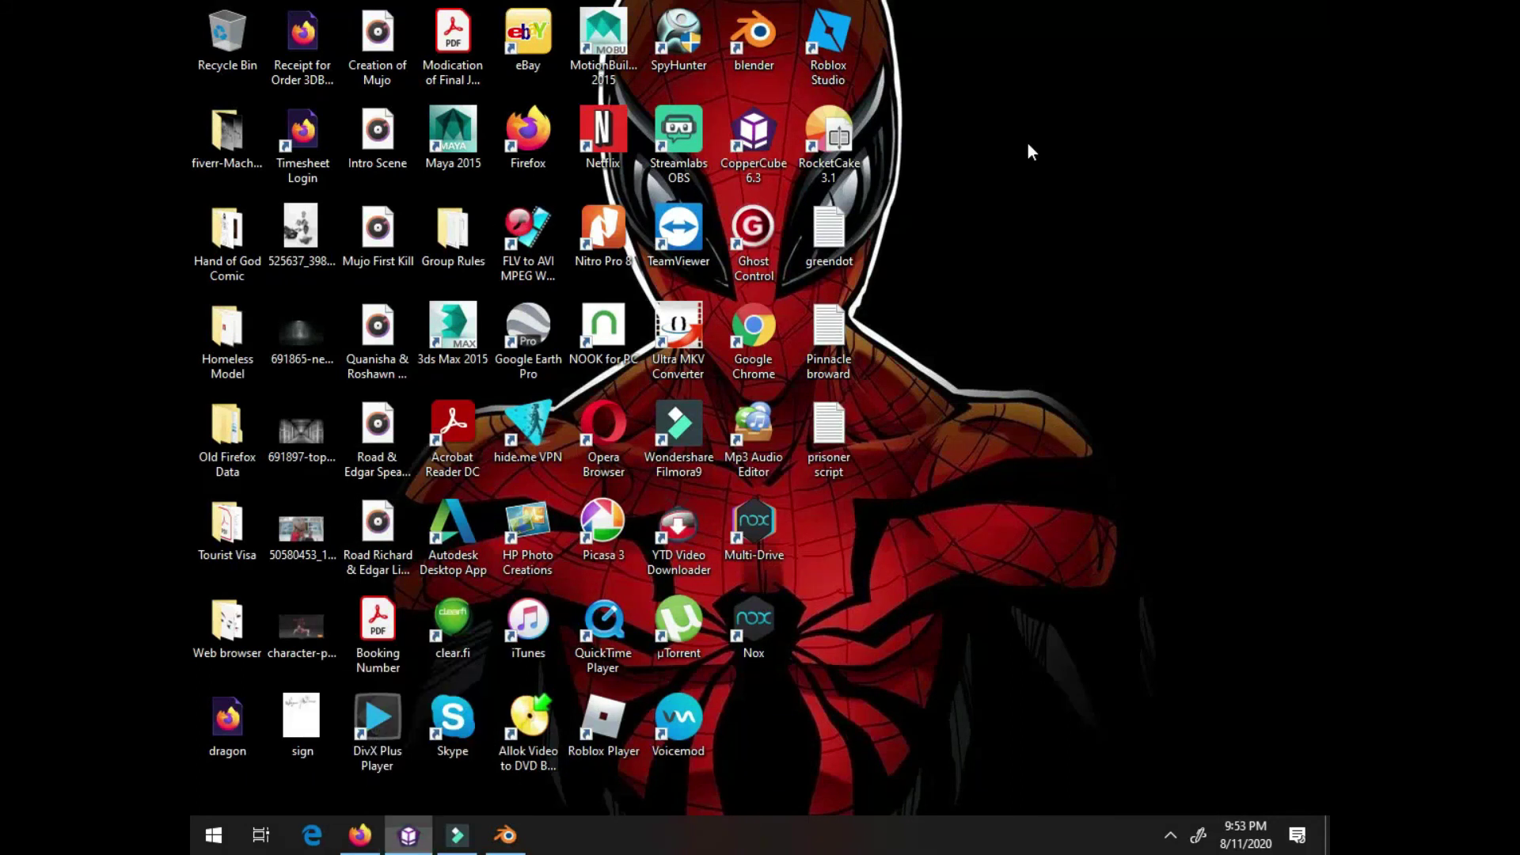
key(alt+Tab)
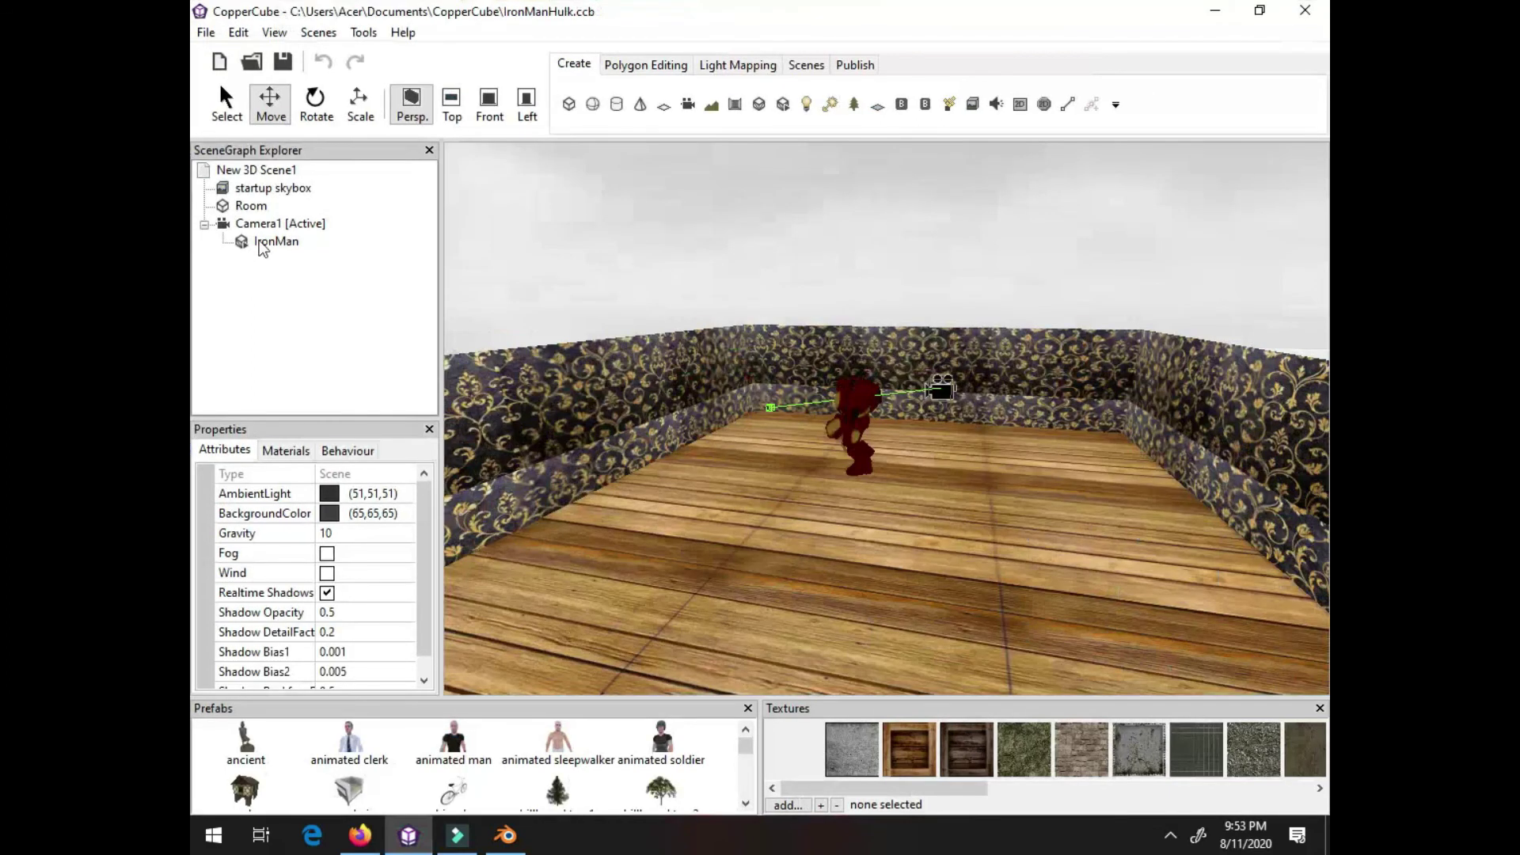
Examine the scene's IronMan, Room and Camera1 objects one after another, viewing the character up close
click(263, 241)
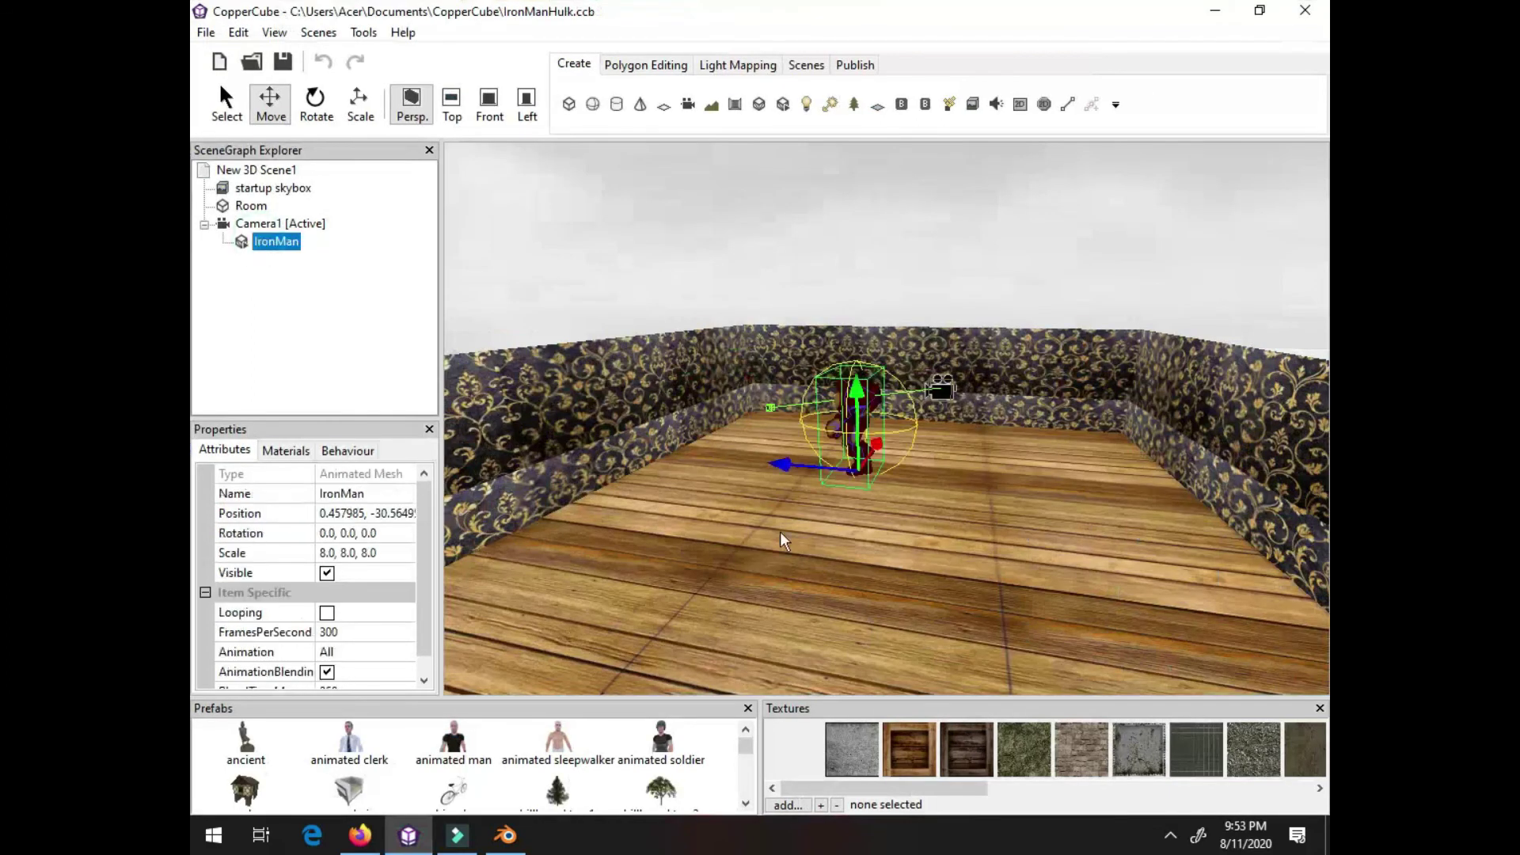
scroll(783, 540, up, 1)
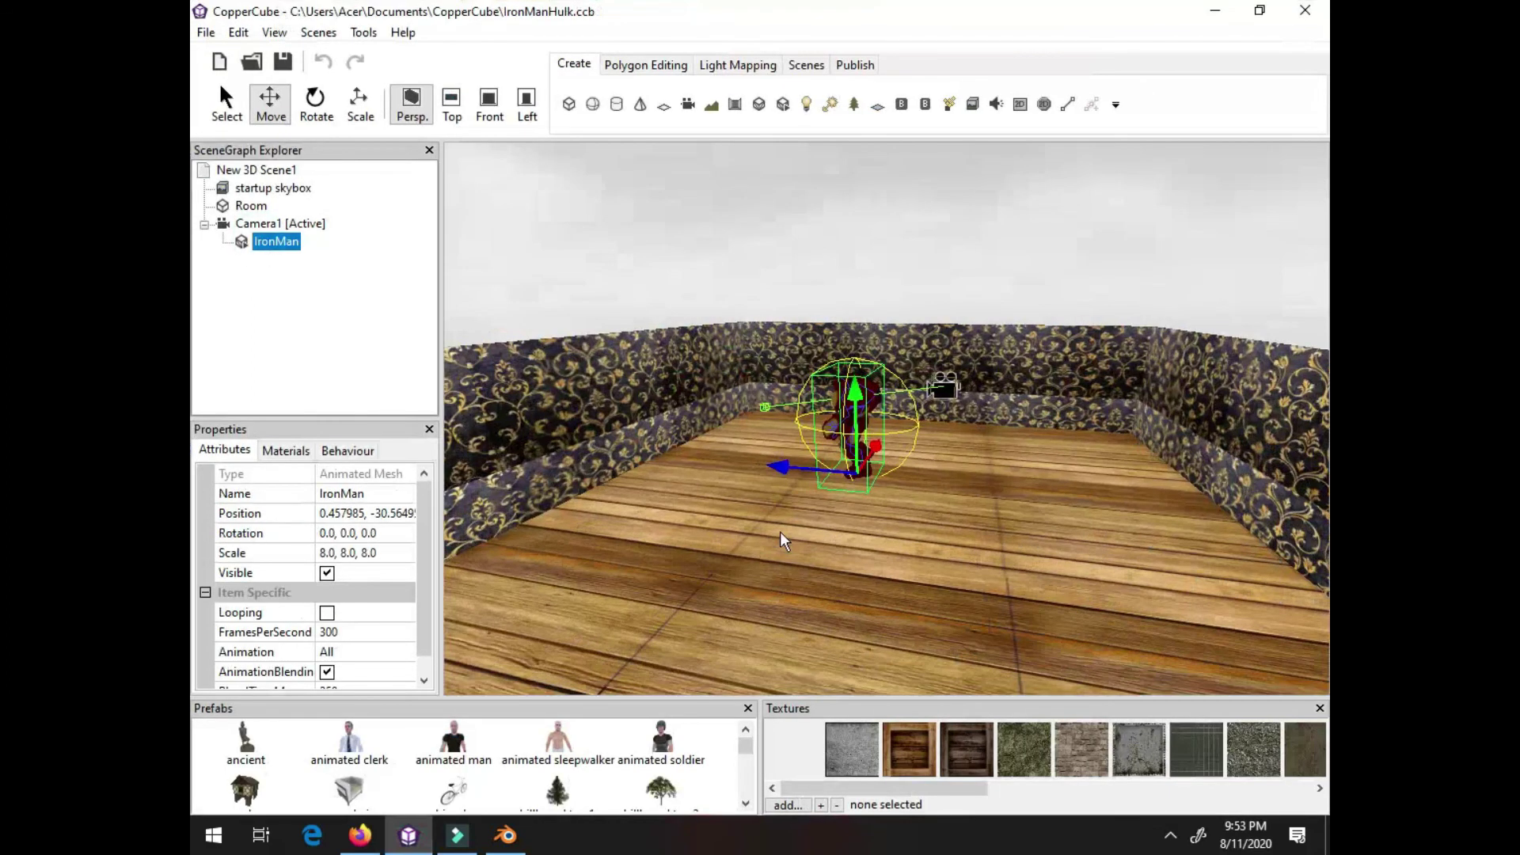
scroll(782, 541, up, 1)
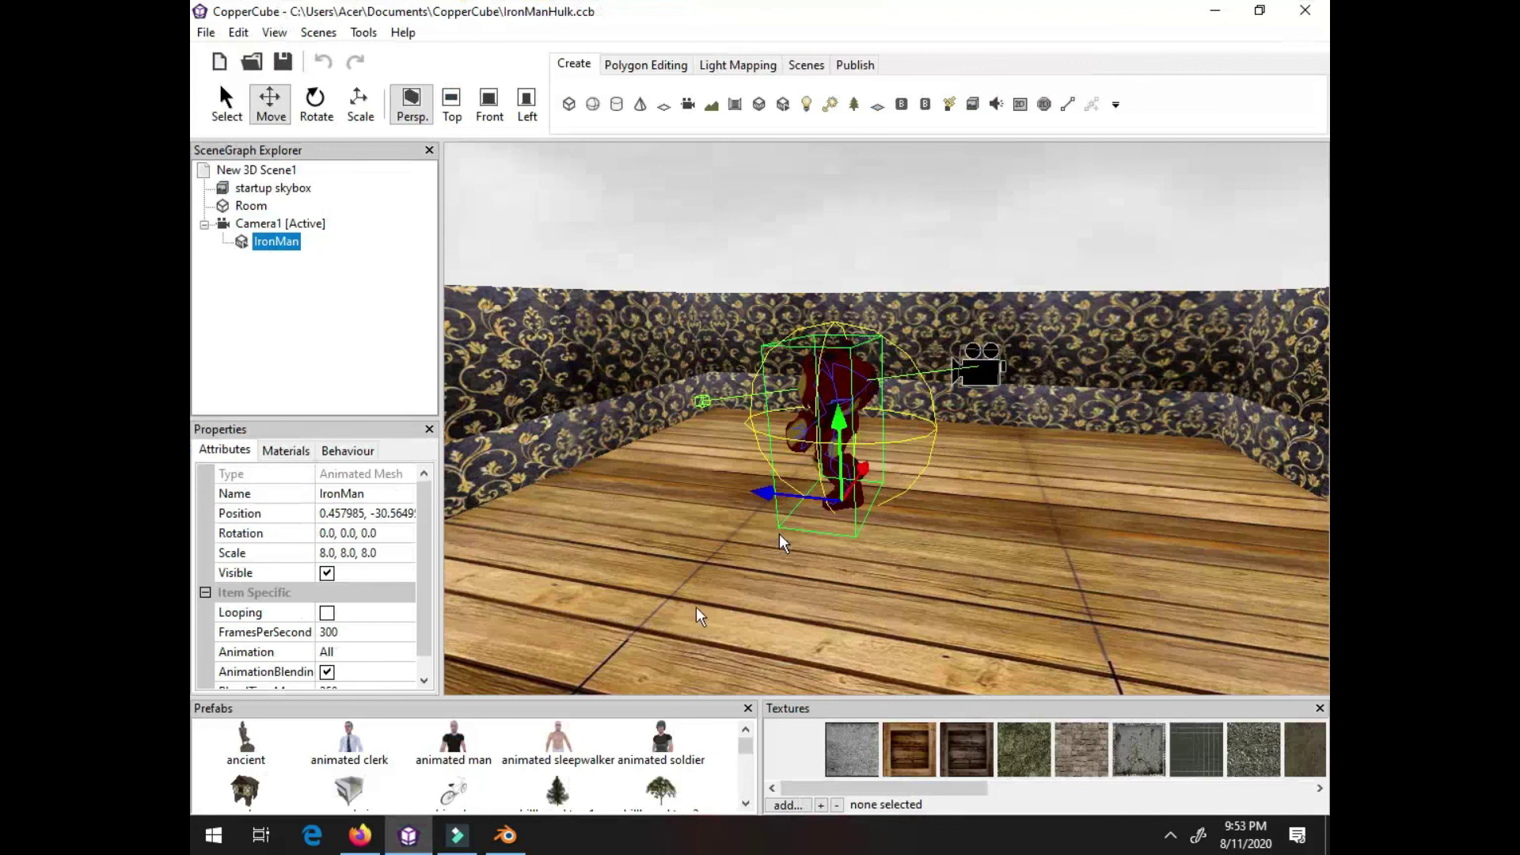
scroll(782, 541, up, 1)
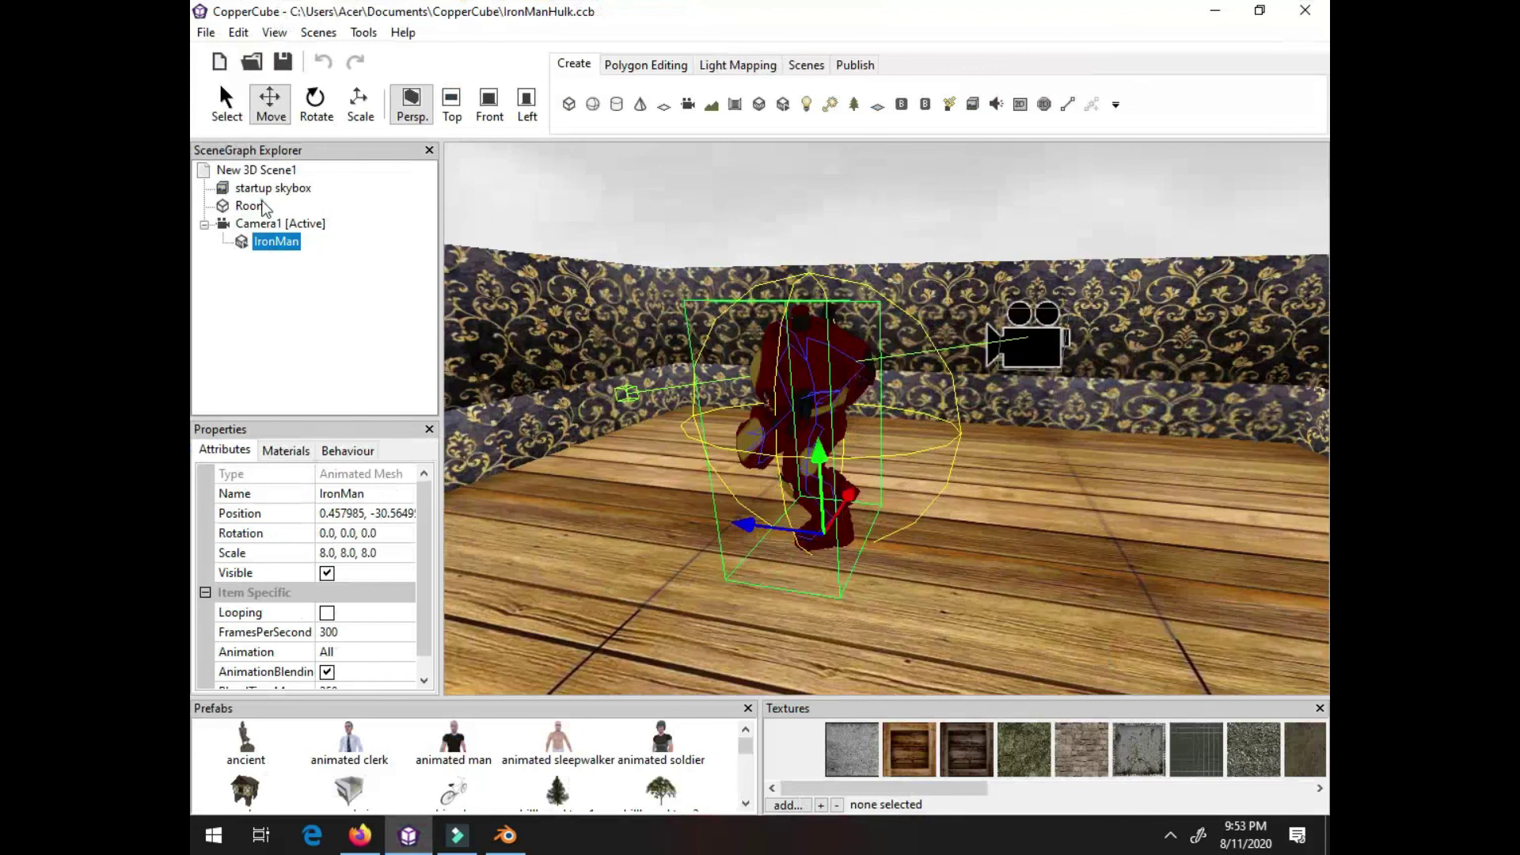
click(251, 206)
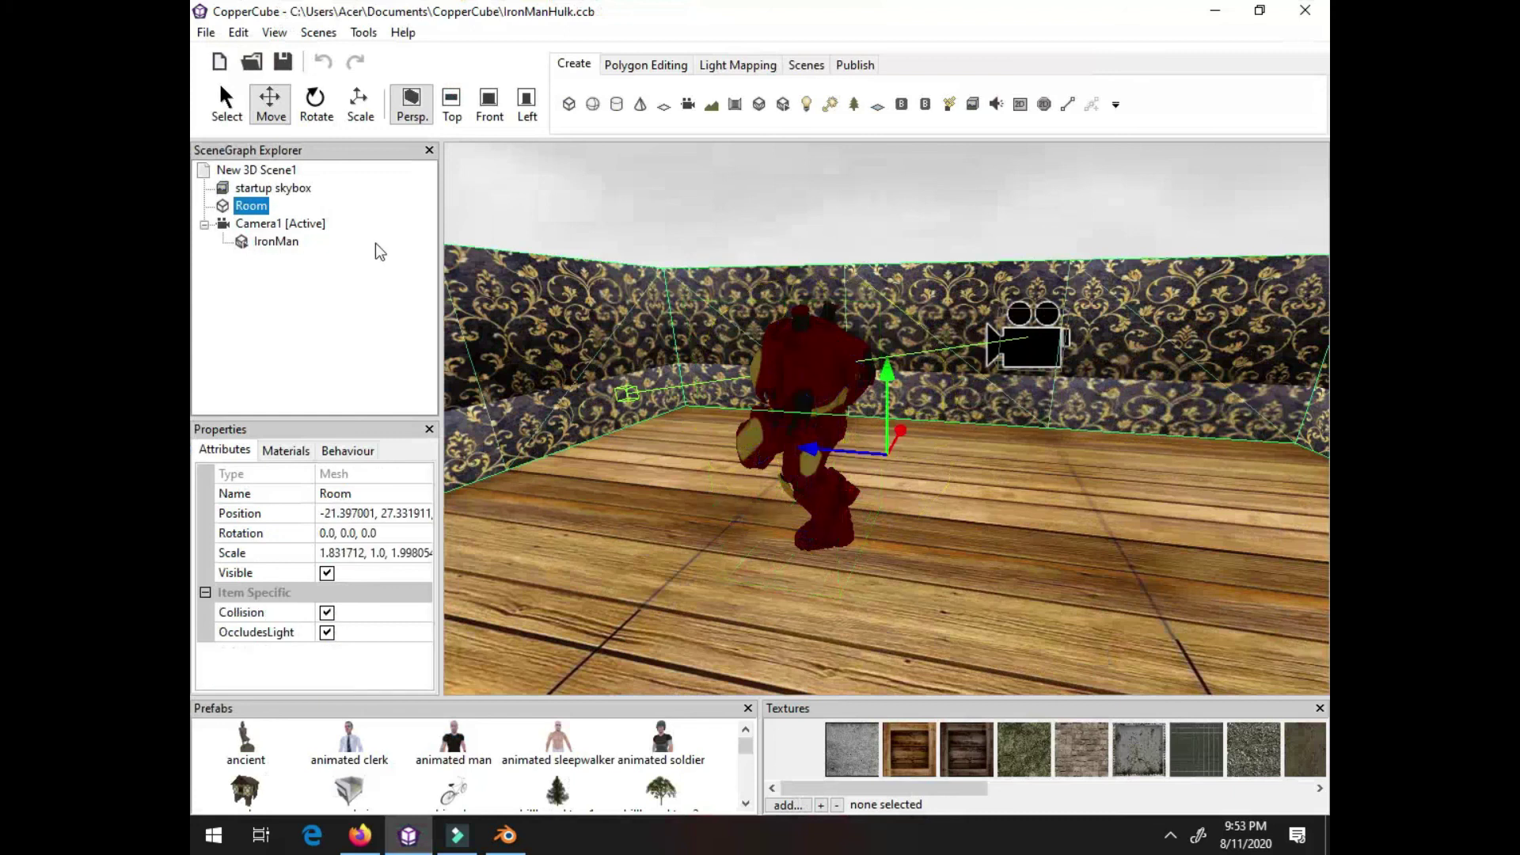
click(280, 223)
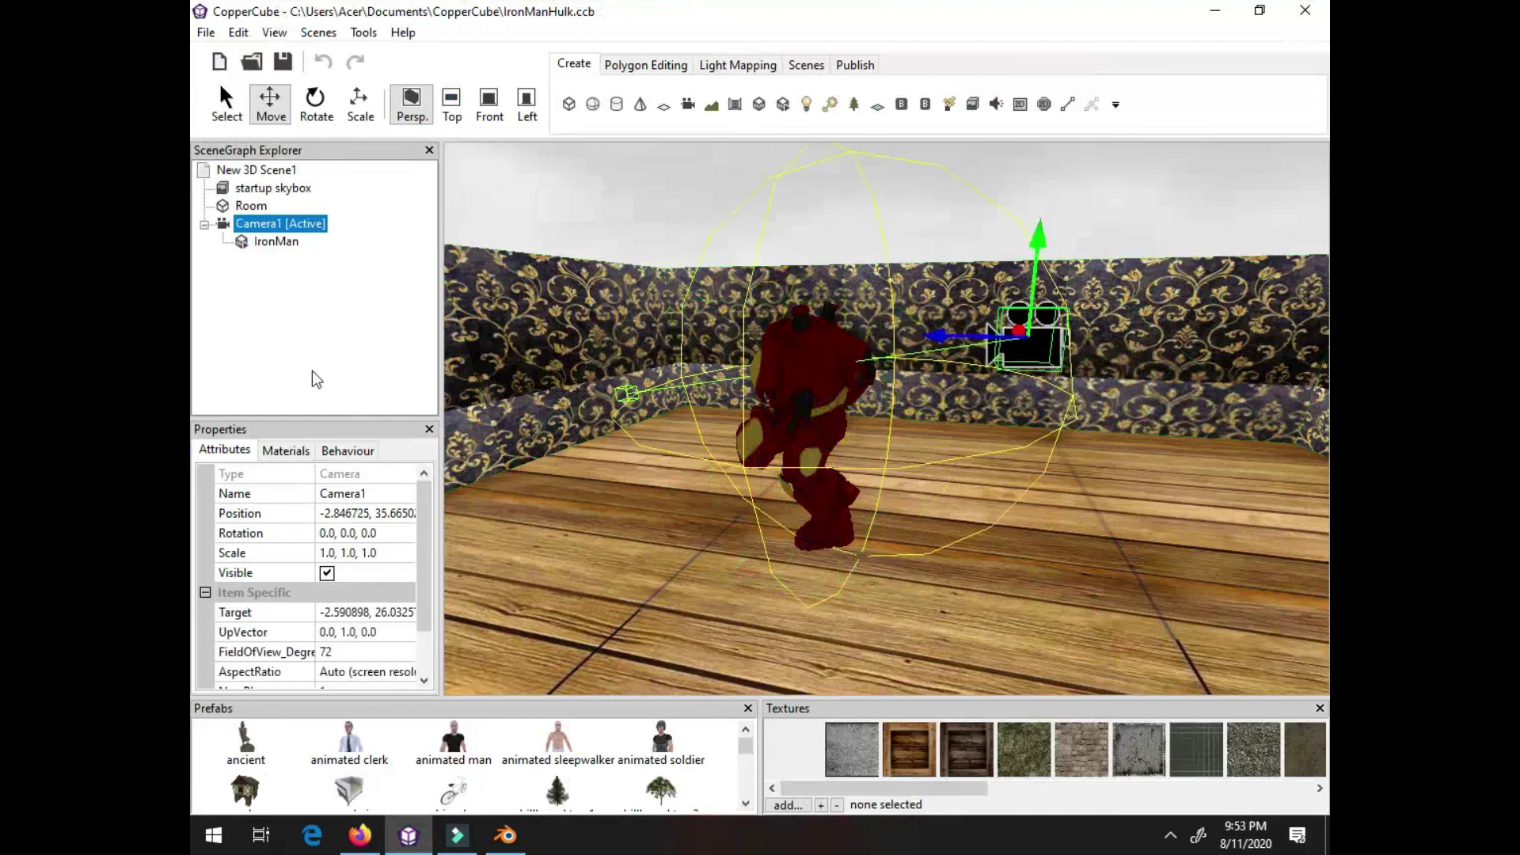
Clear the texture from the IronMan mesh's material and assign iron_man_hulkbuster_d.tga to it
click(255, 247)
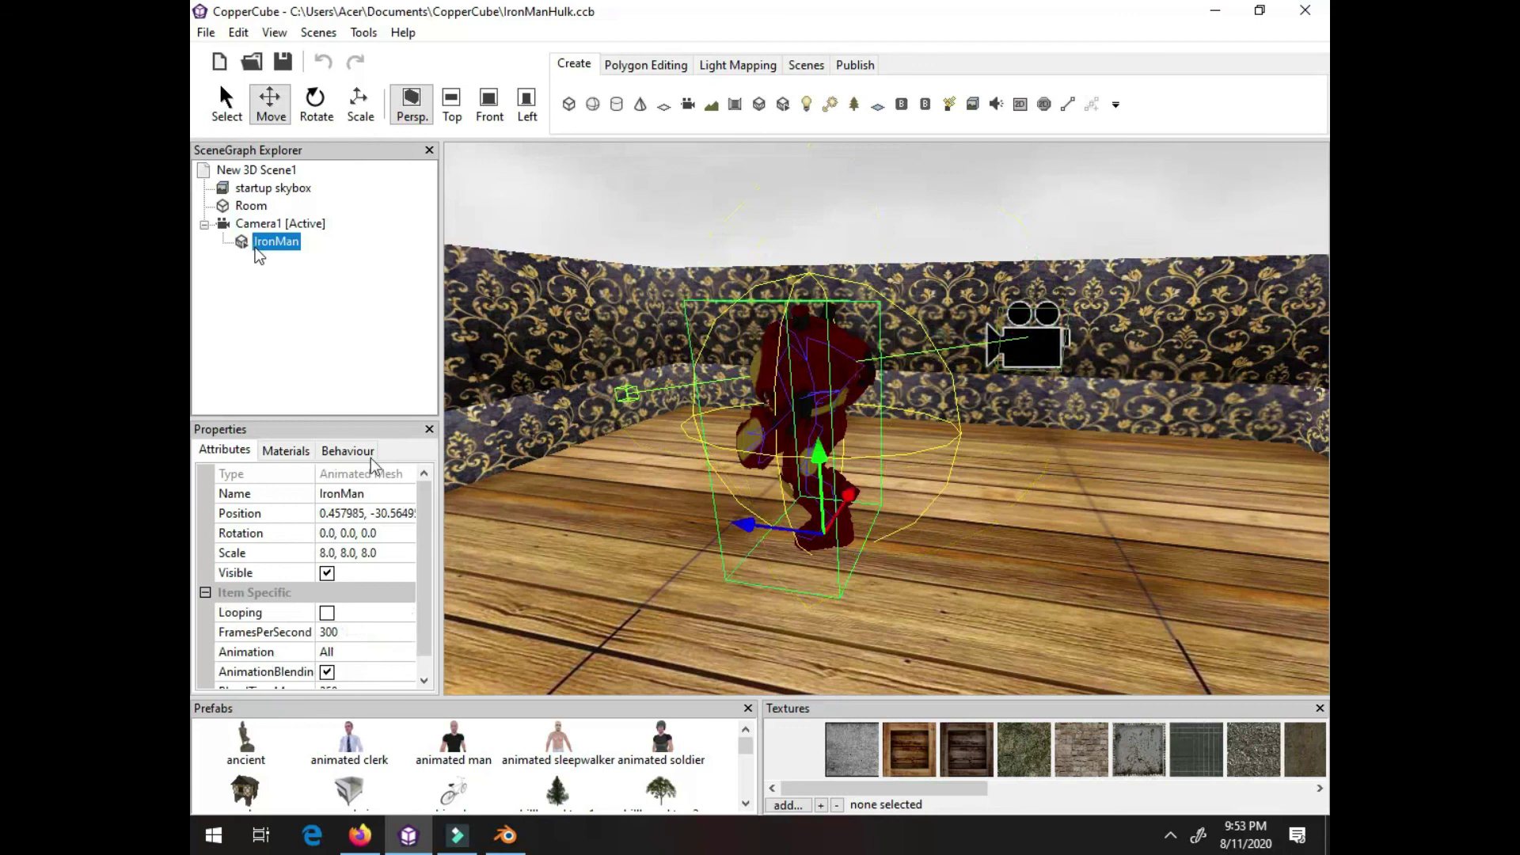
click(267, 452)
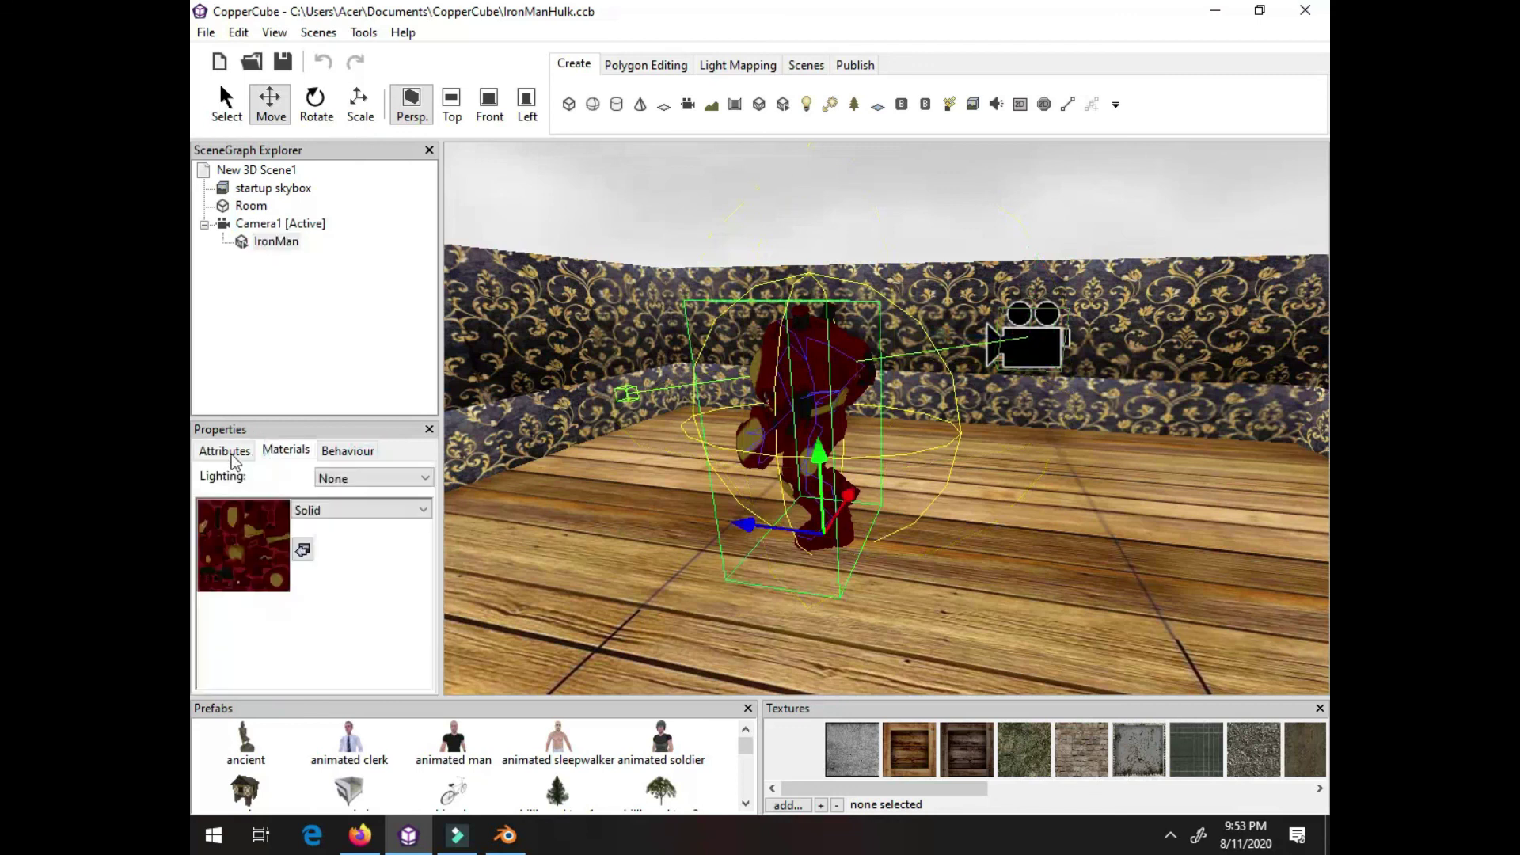
click(270, 244)
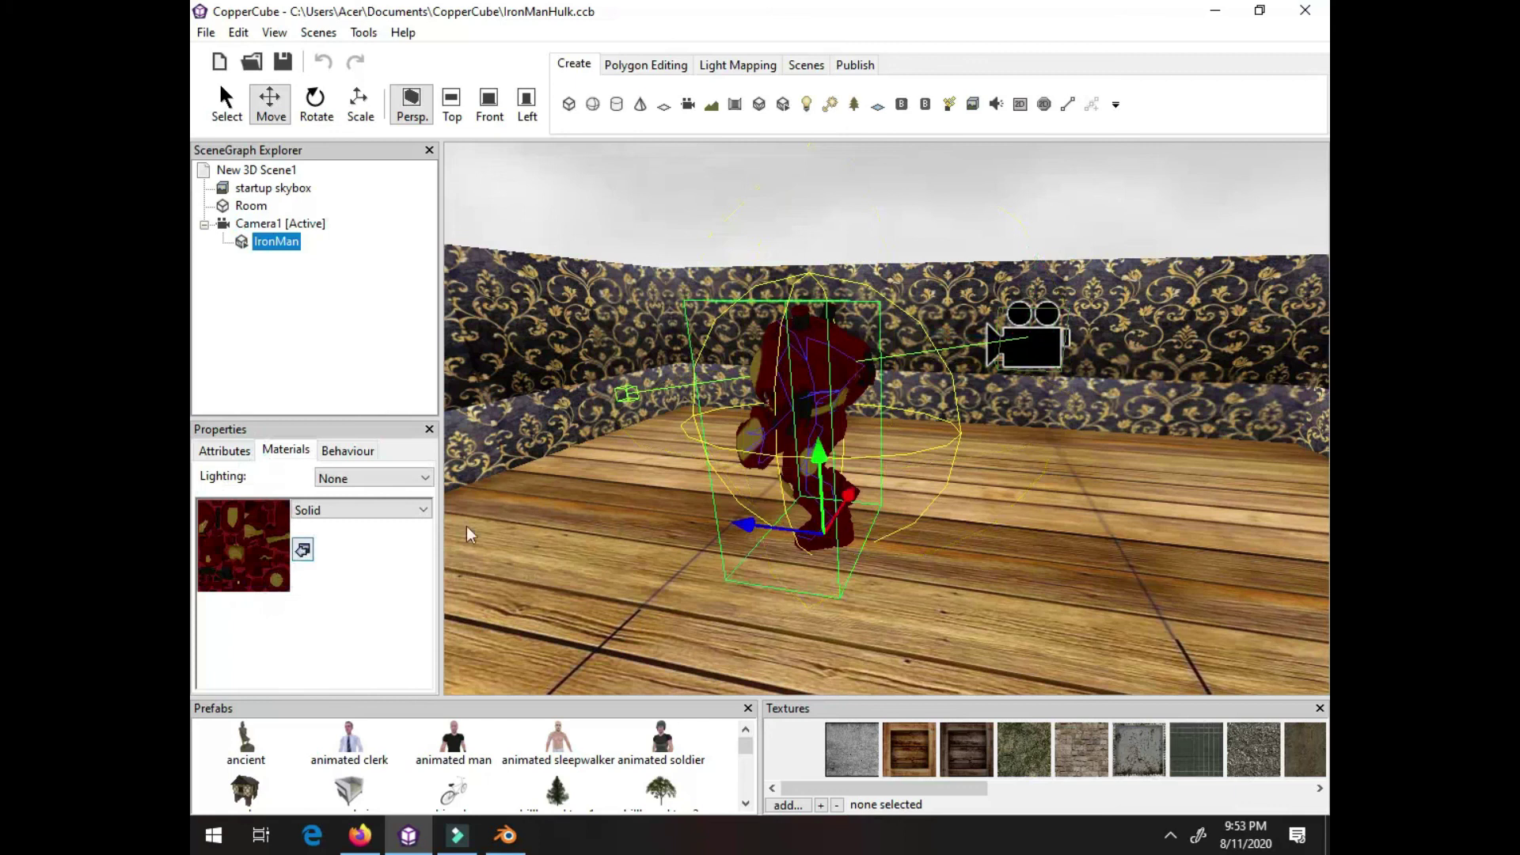
click(302, 549)
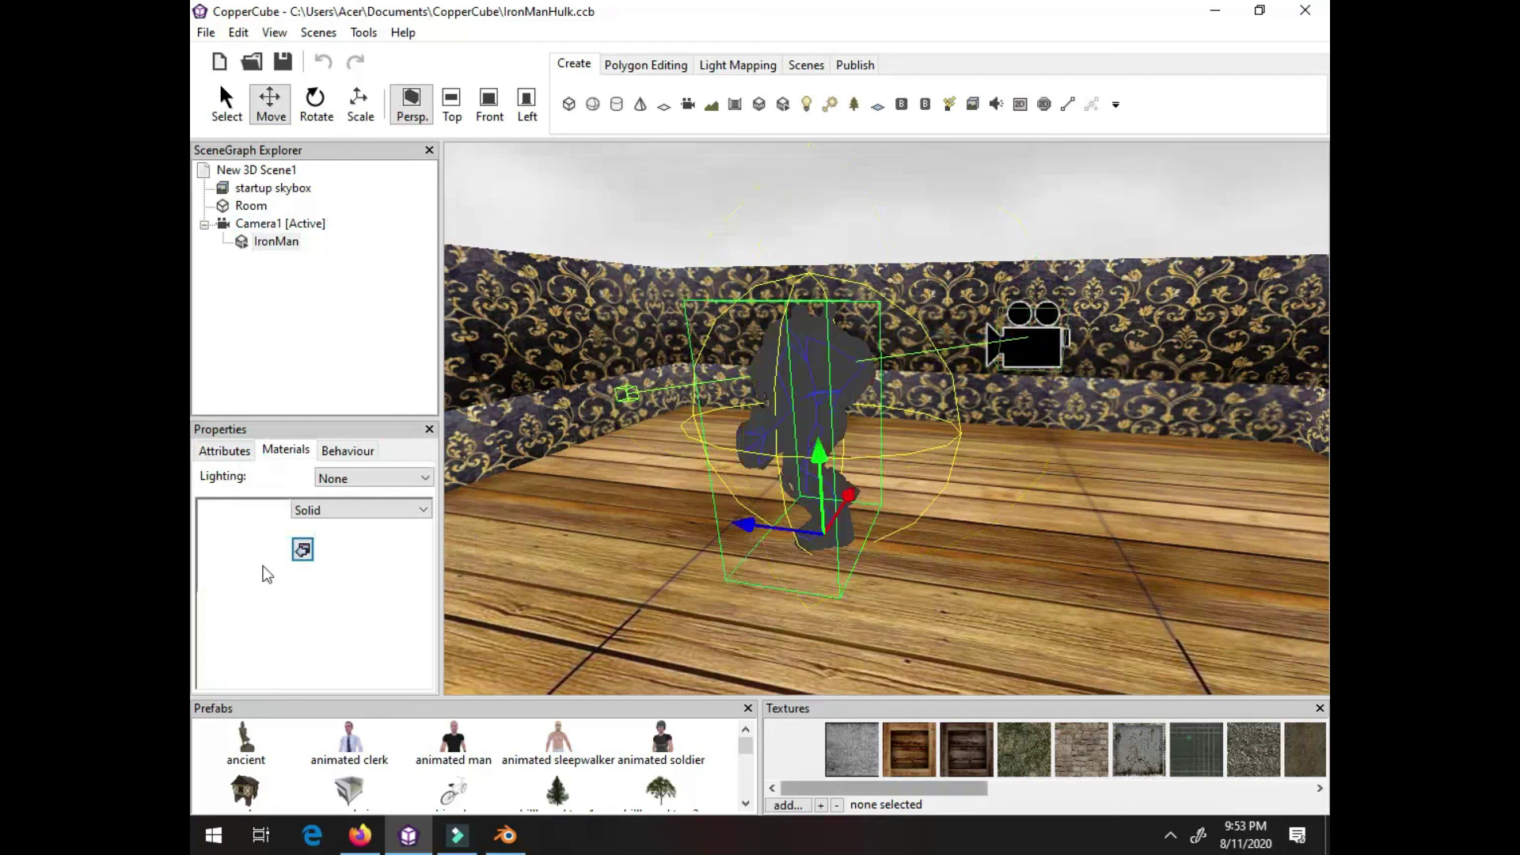
click(303, 550)
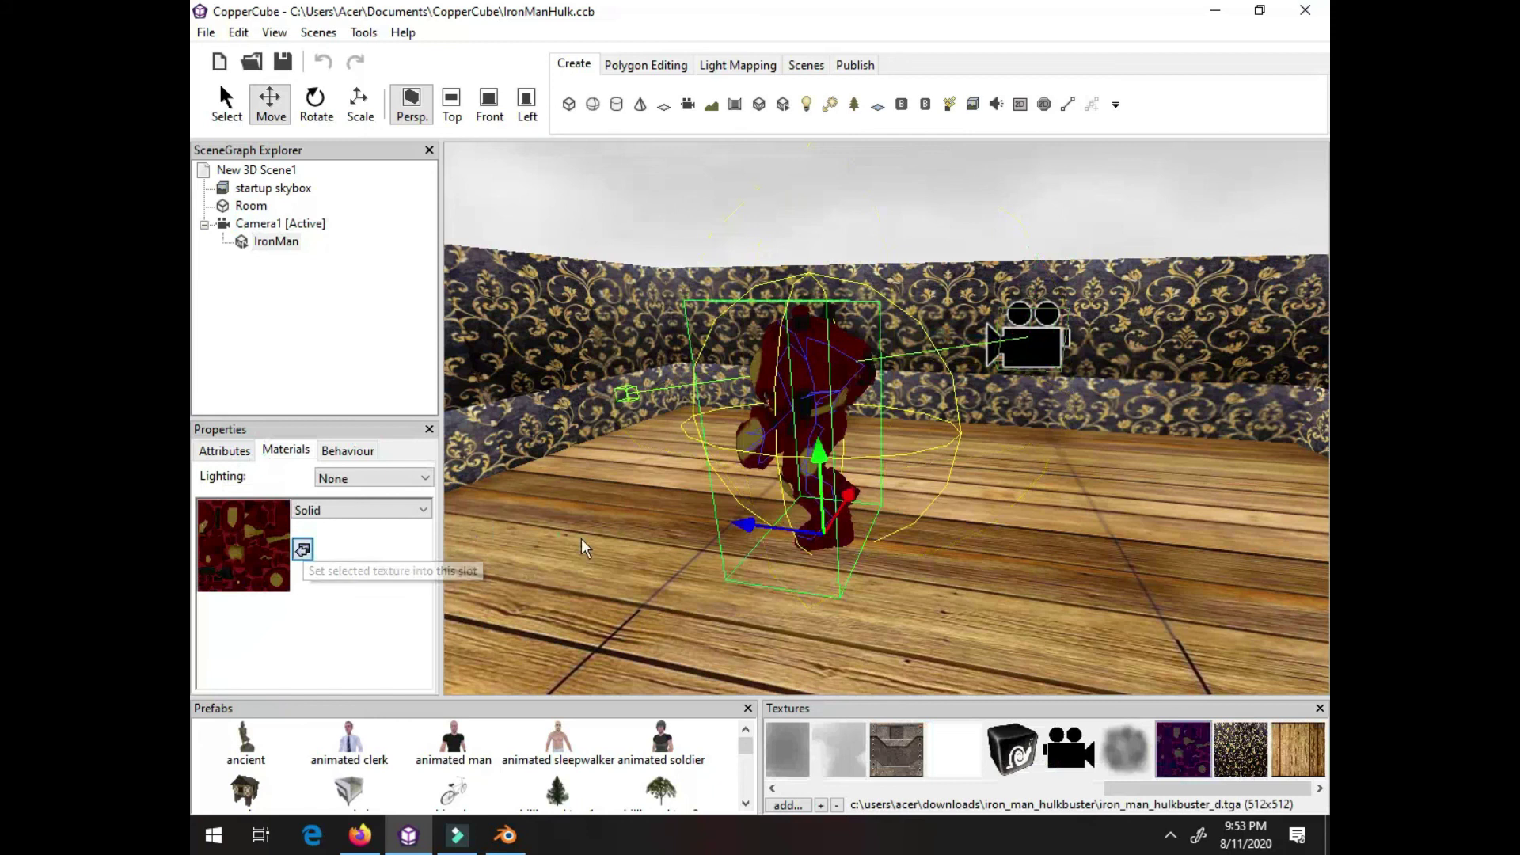
right_drag(533, 529, 708, 505)
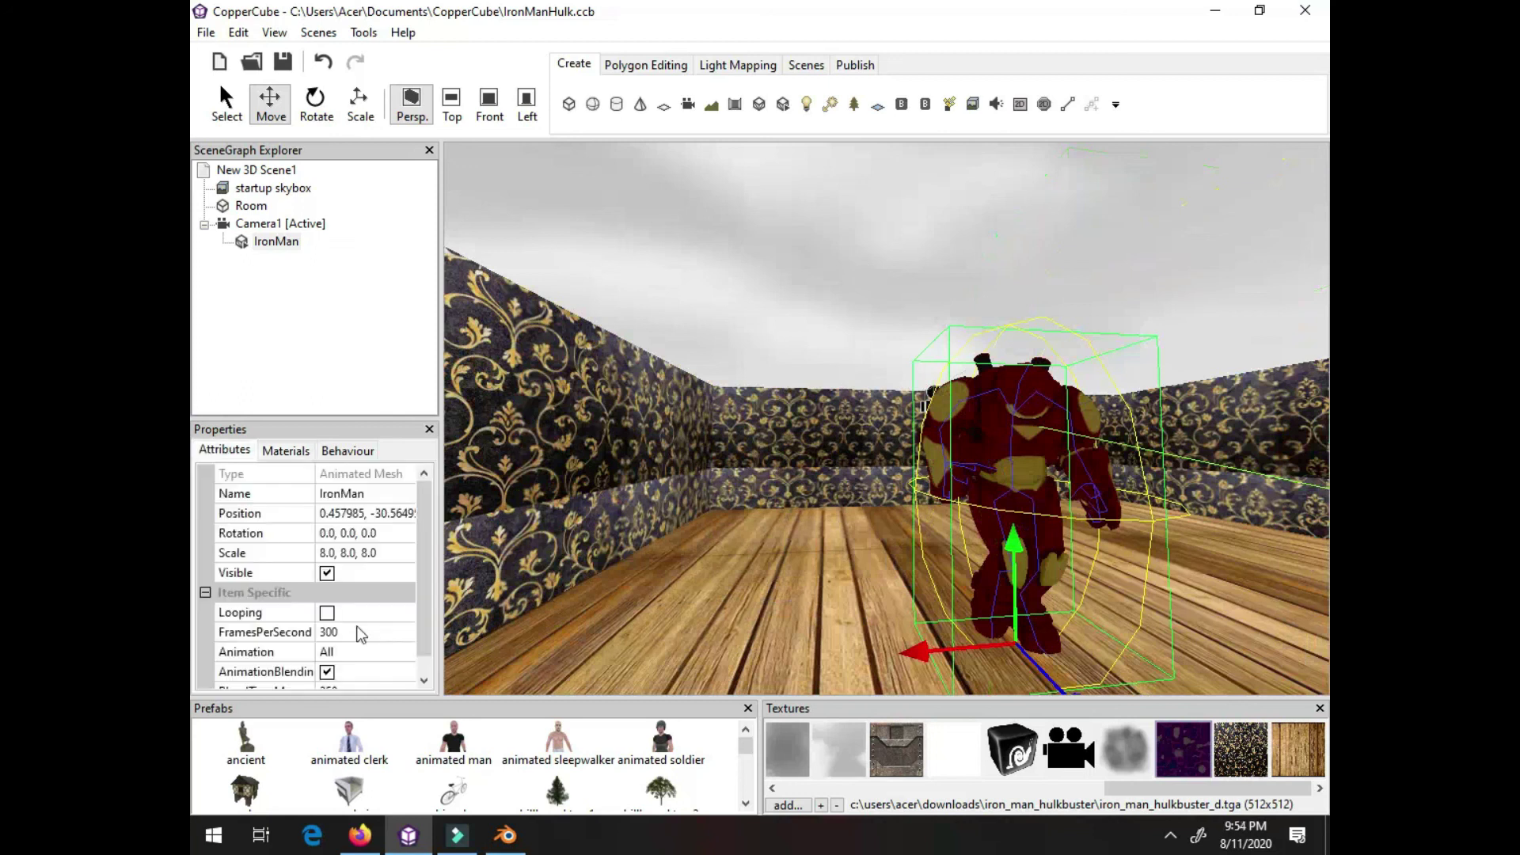
scroll(361, 634, down, 1)
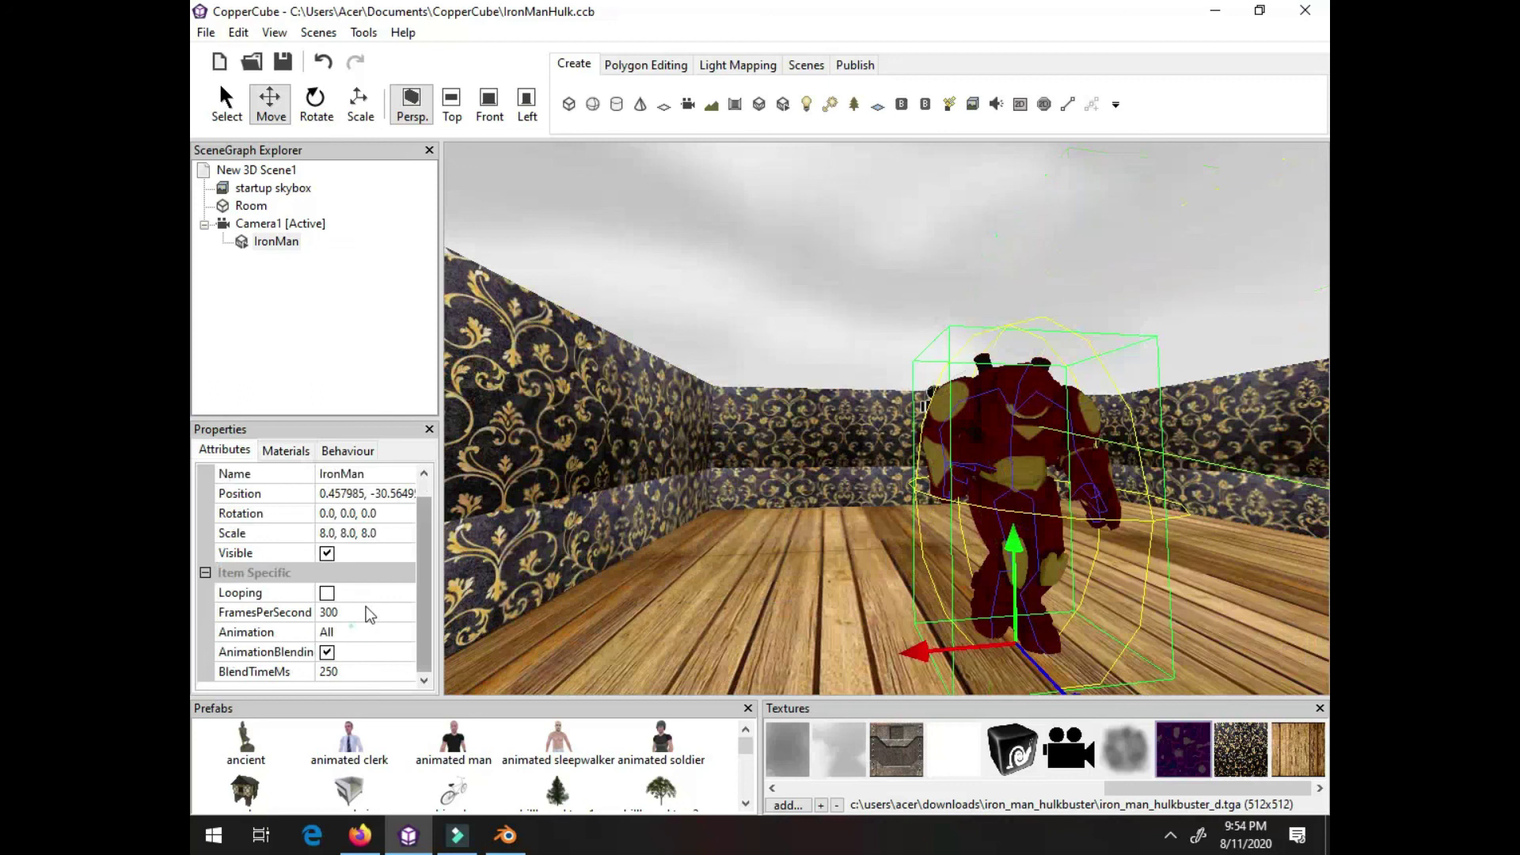
click(361, 632)
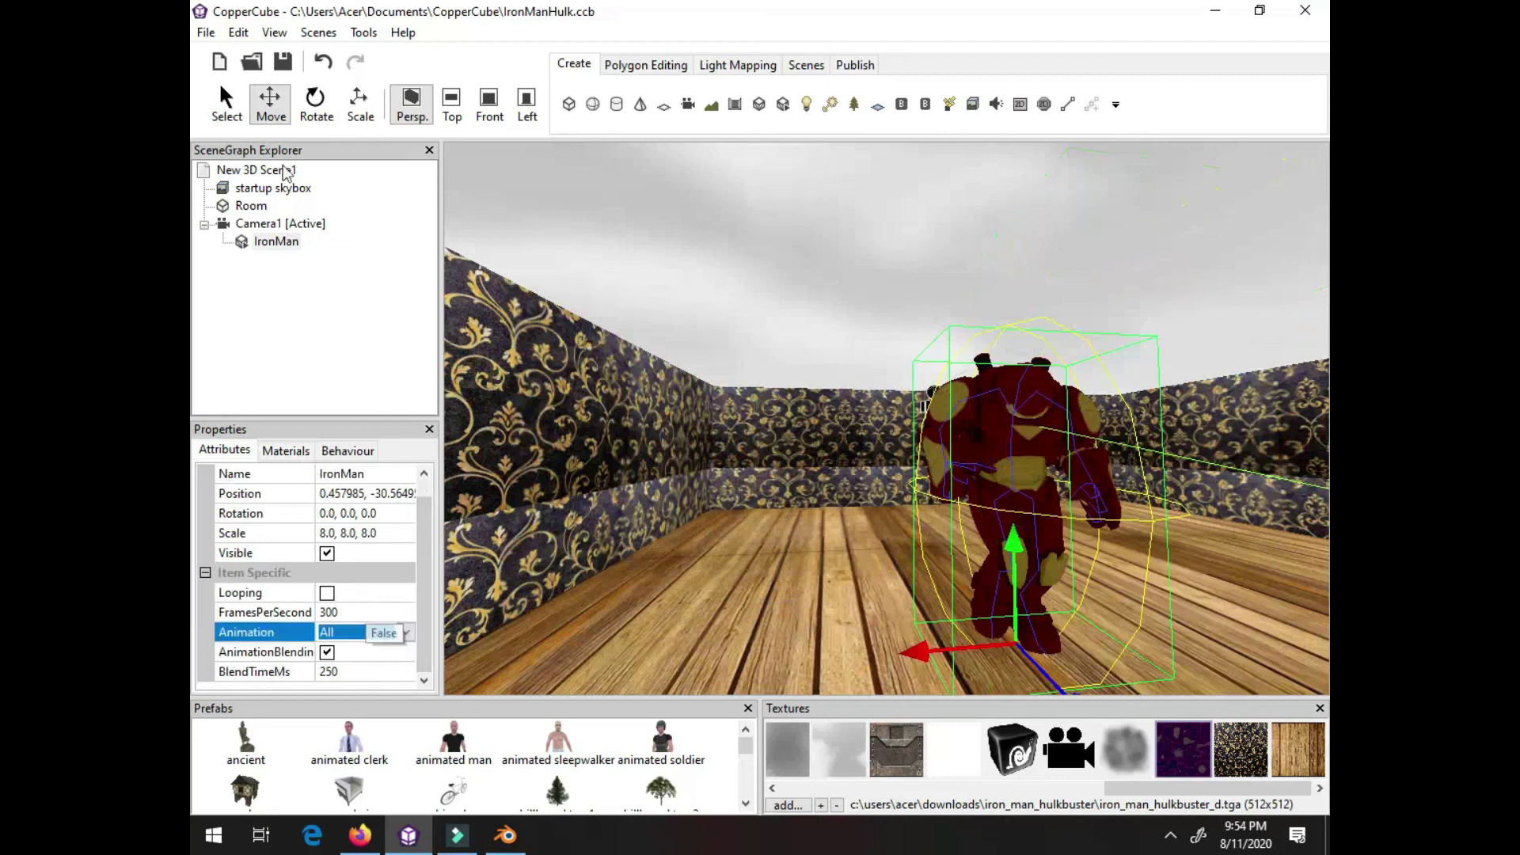
click(207, 35)
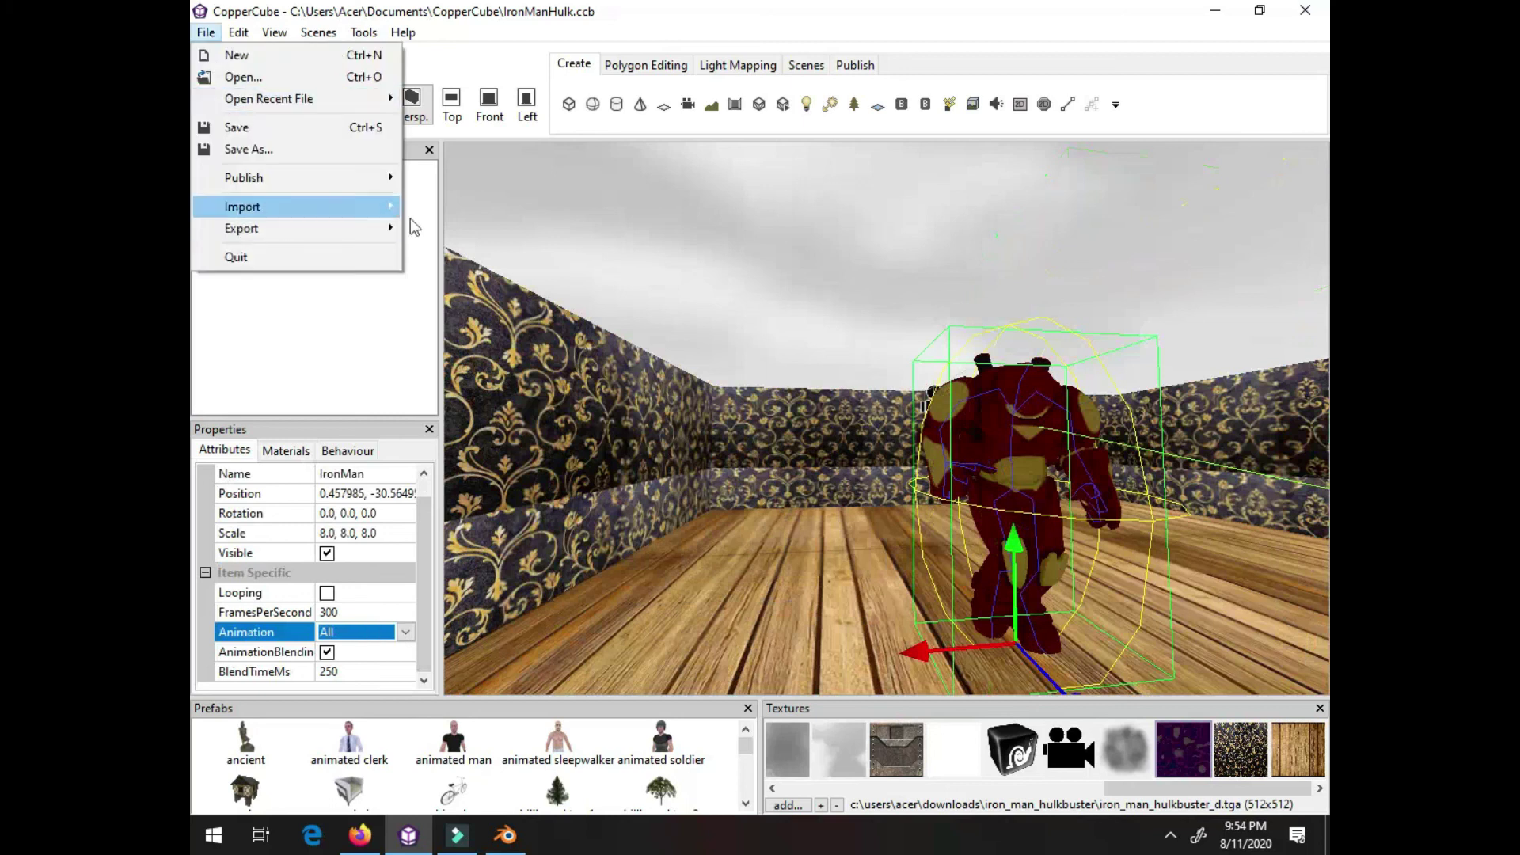
mouse_move(413, 228)
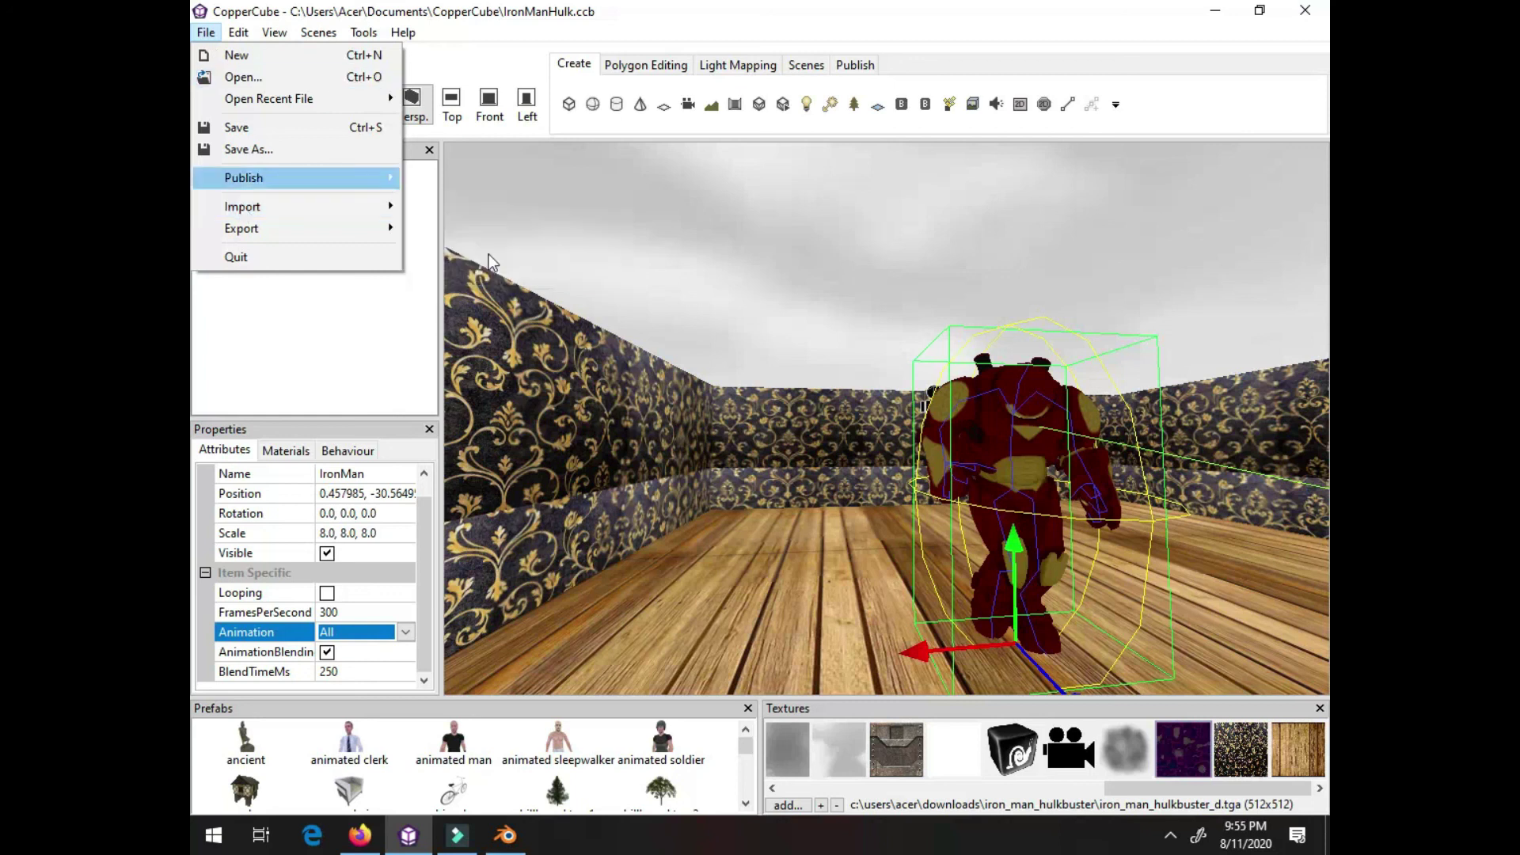
mouse_move(246, 205)
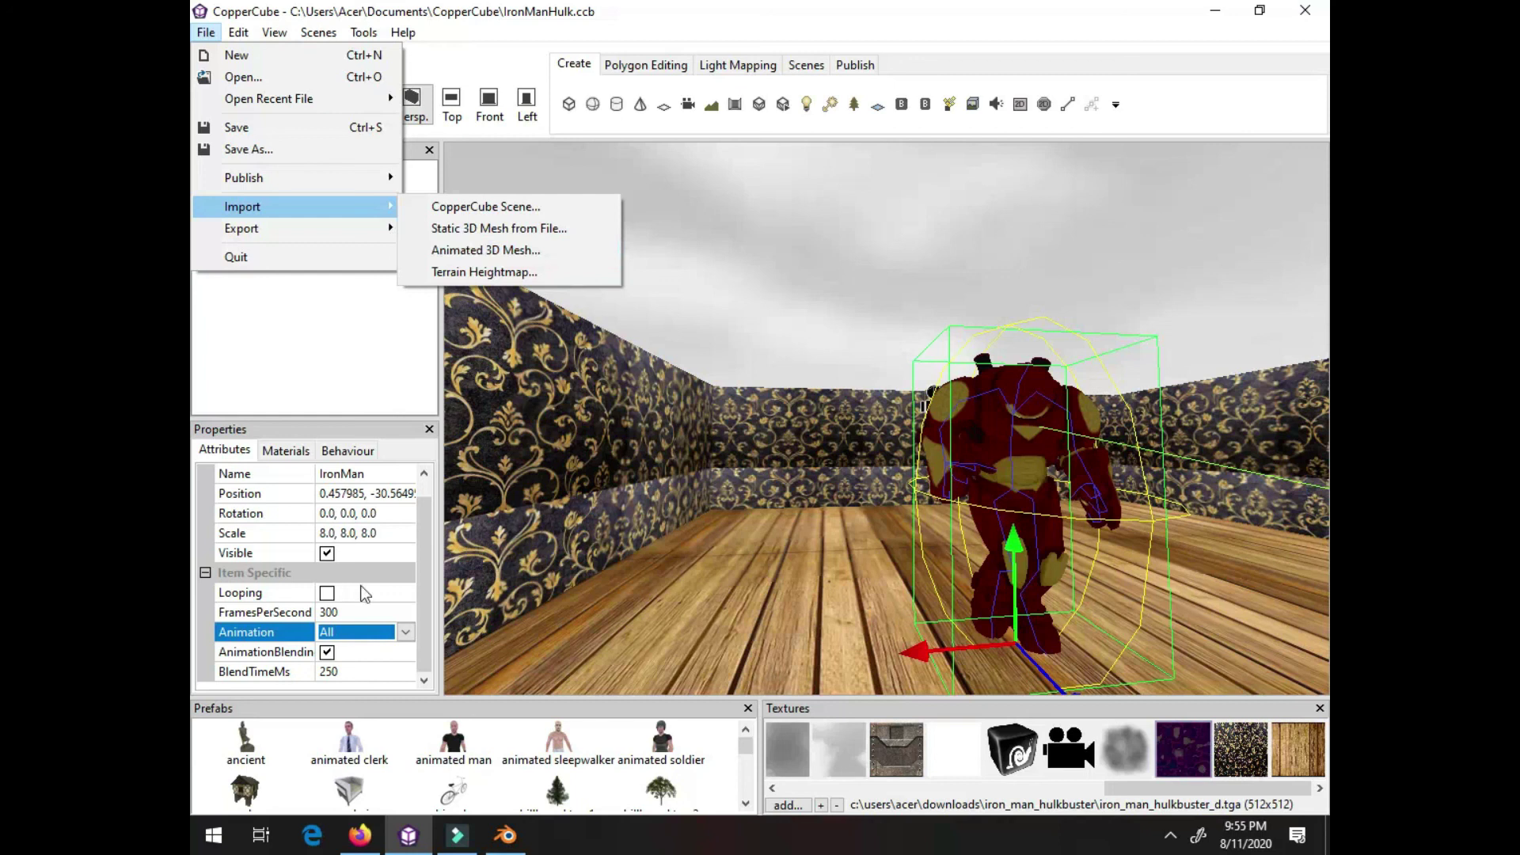
Open the IronMan mesh's animations for editing, using the <edit> option of its Animation attribute
click(339, 633)
key(alt+Down)
key(Escape)
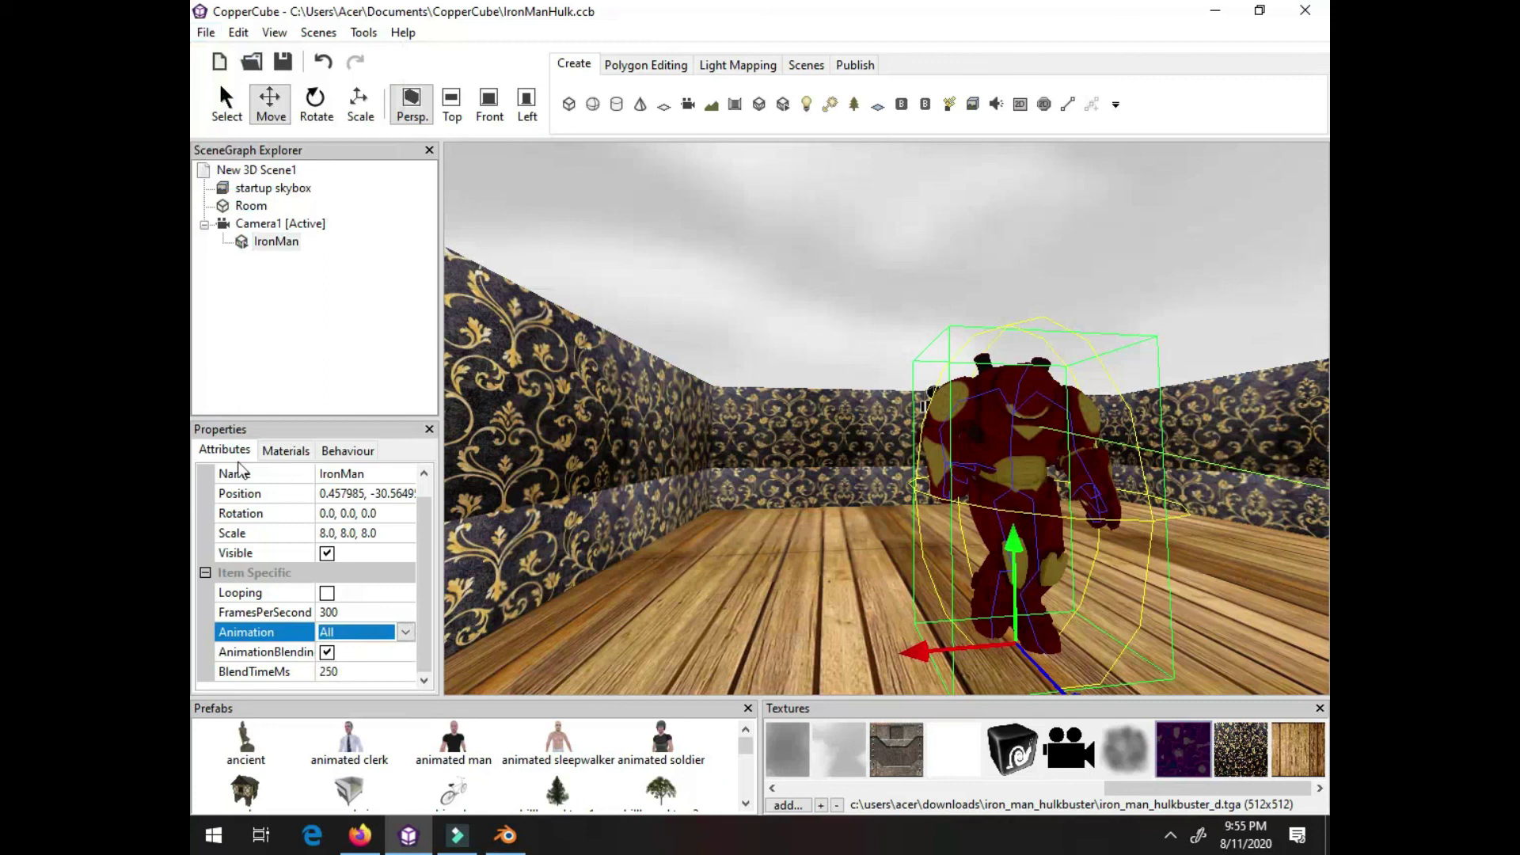
click(358, 636)
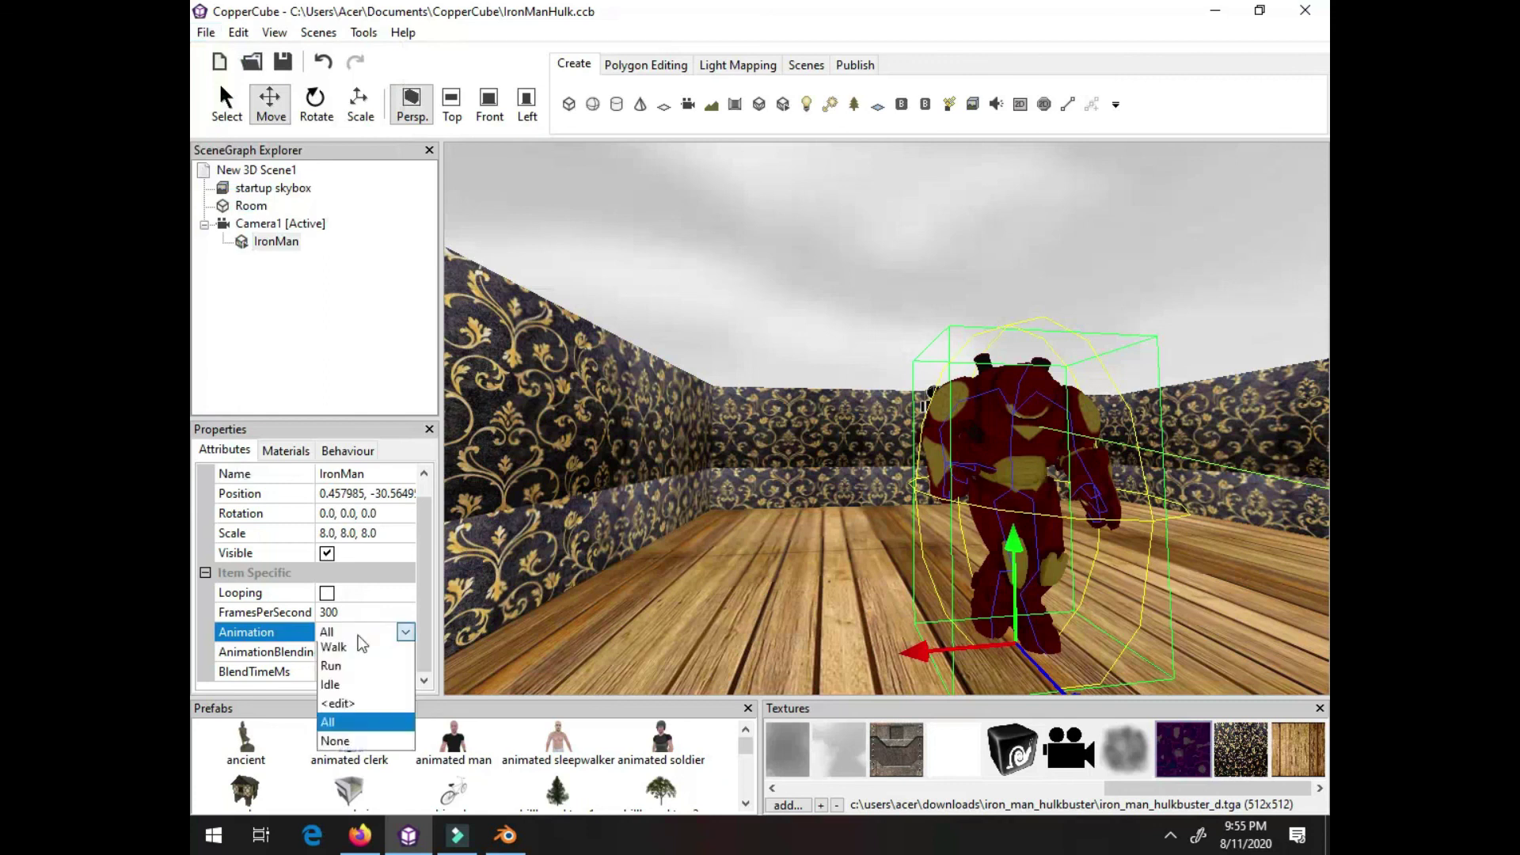
click(351, 709)
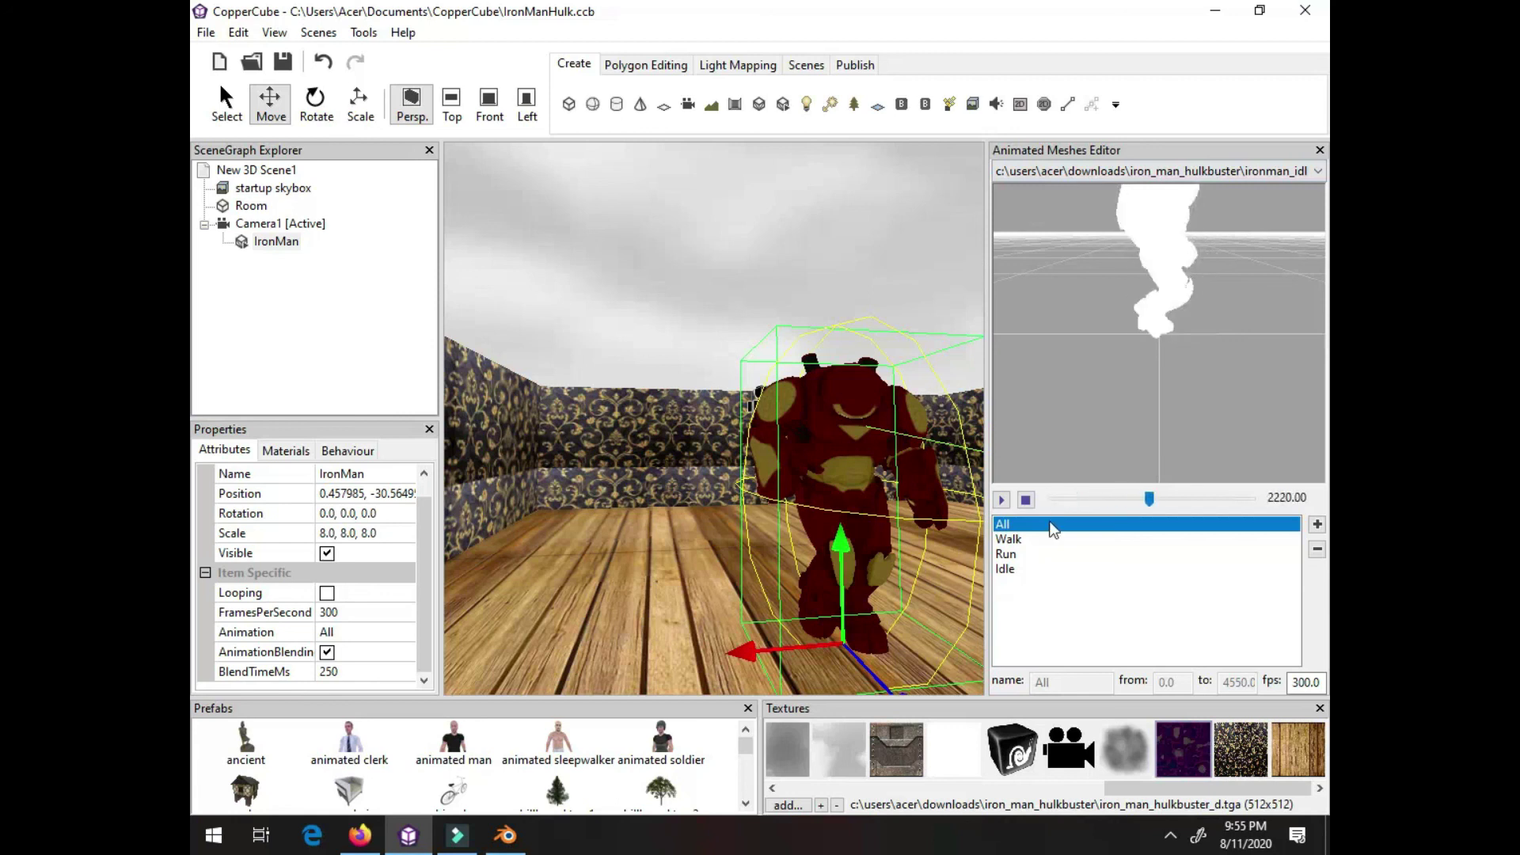
Review the frame ranges of the IronMan mesh's Walk, Run and Idle animations, and close the animation editor
click(1023, 538)
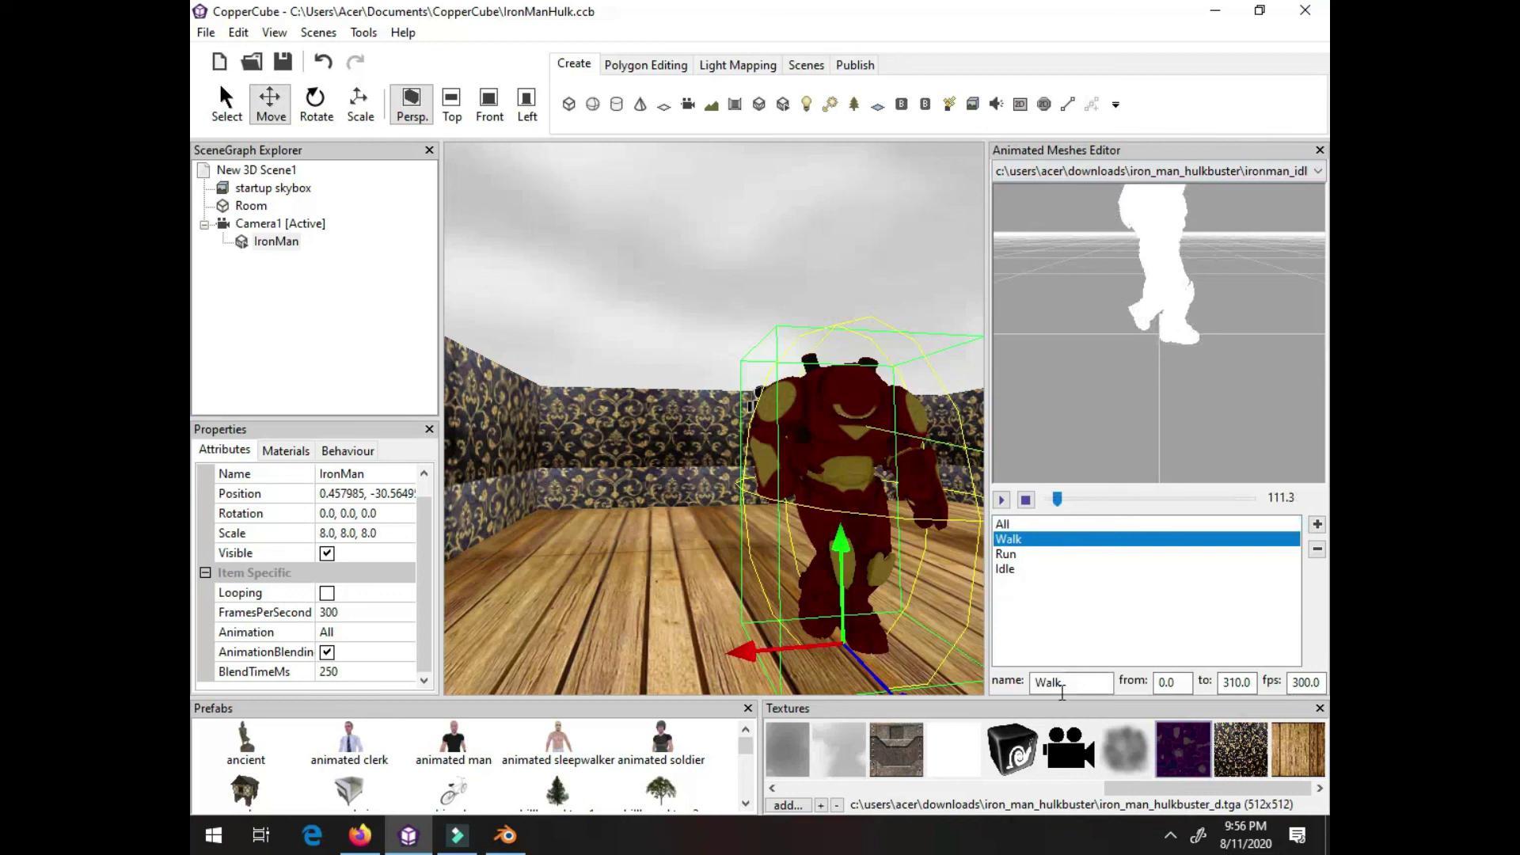
click(1007, 554)
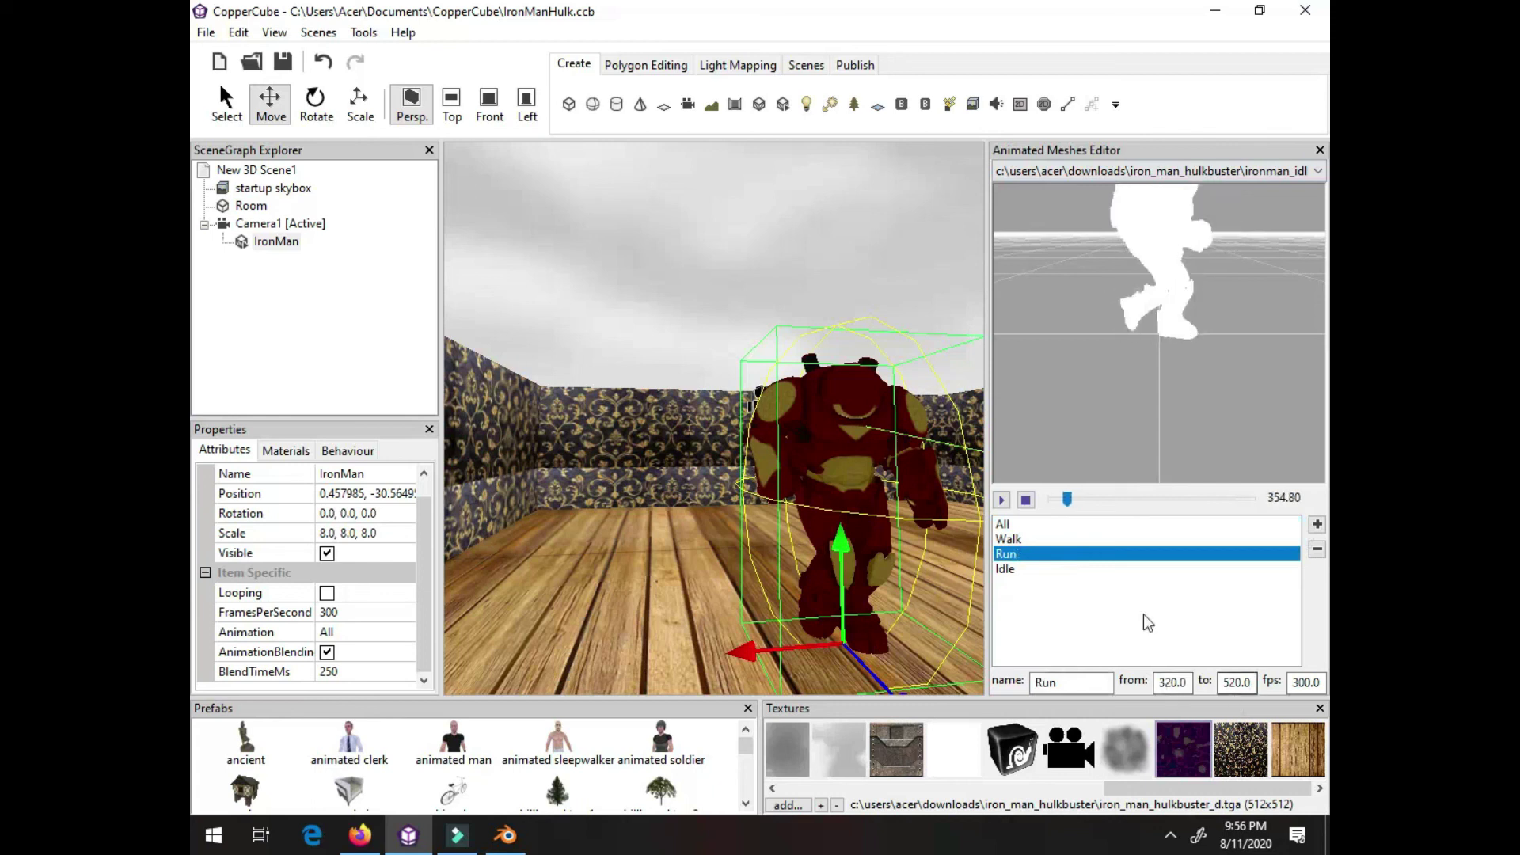
click(1005, 570)
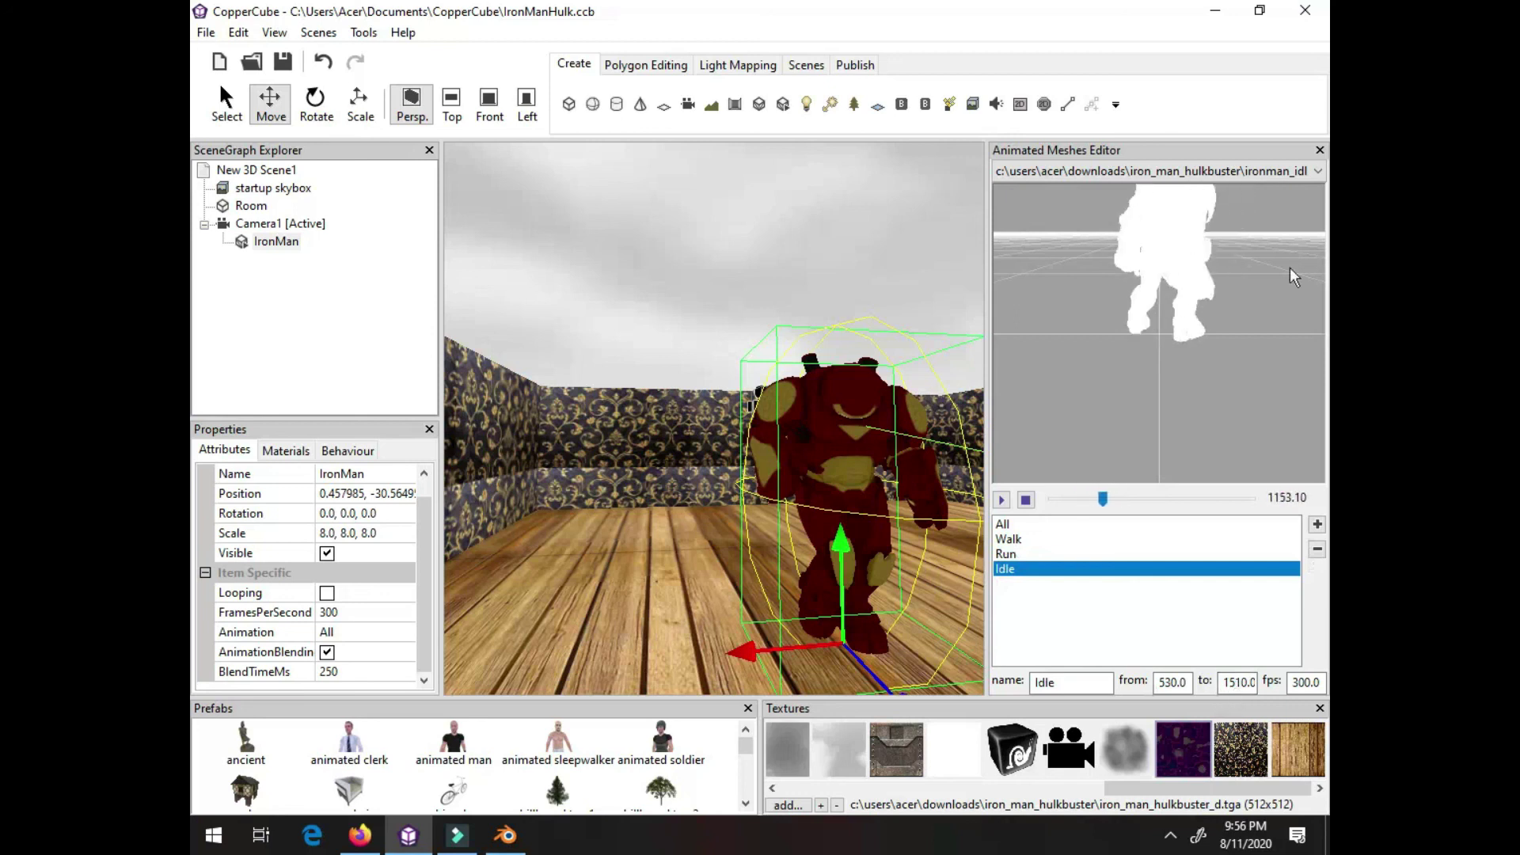
click(1320, 150)
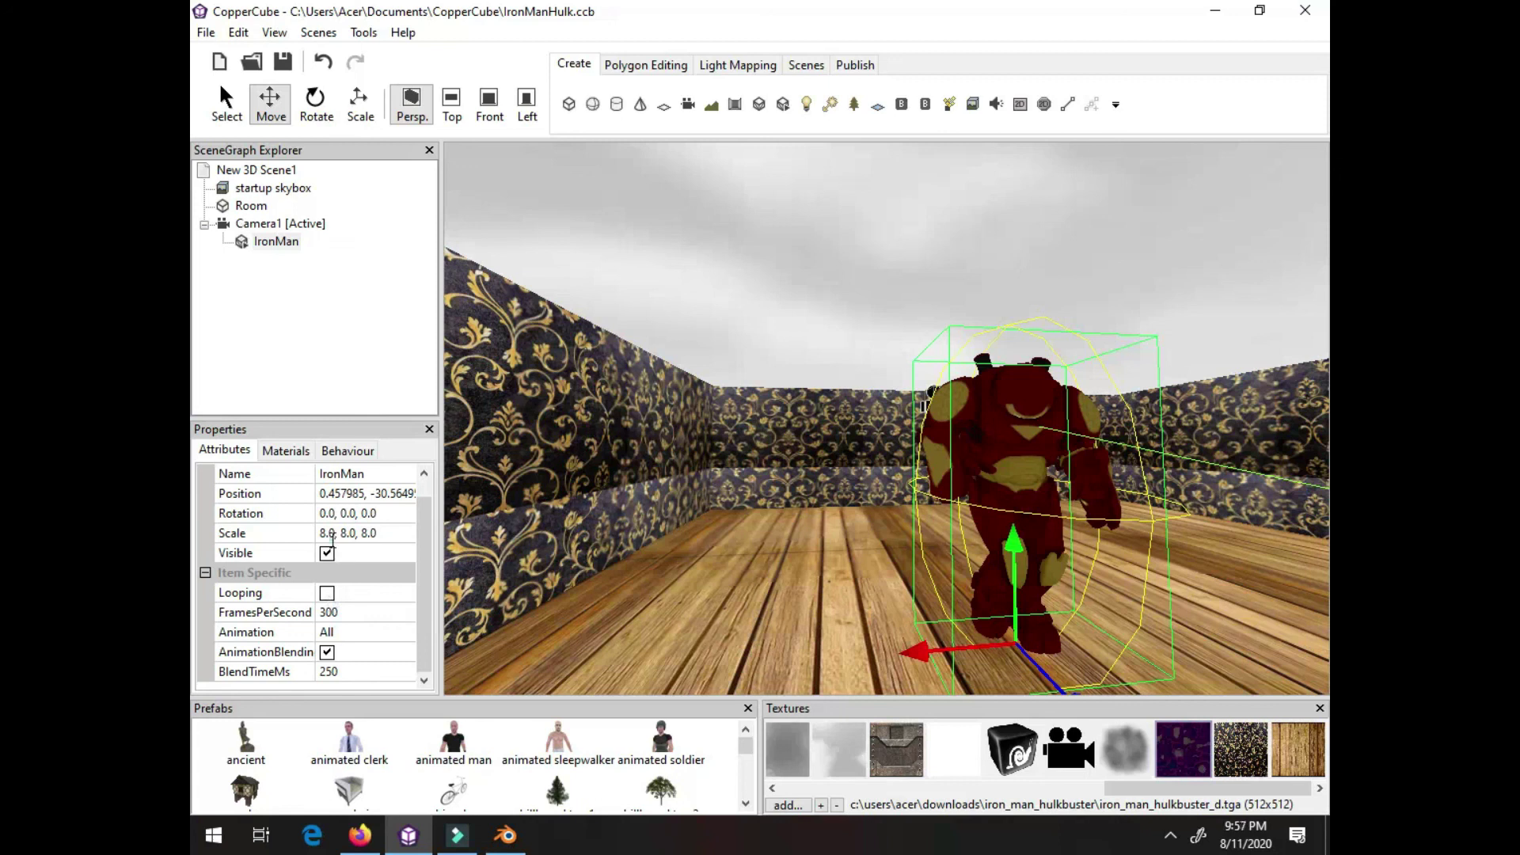
Check the IronMan mesh's scale and its placement in the room from the top, left and front views, returning to the perspective view
click(308, 540)
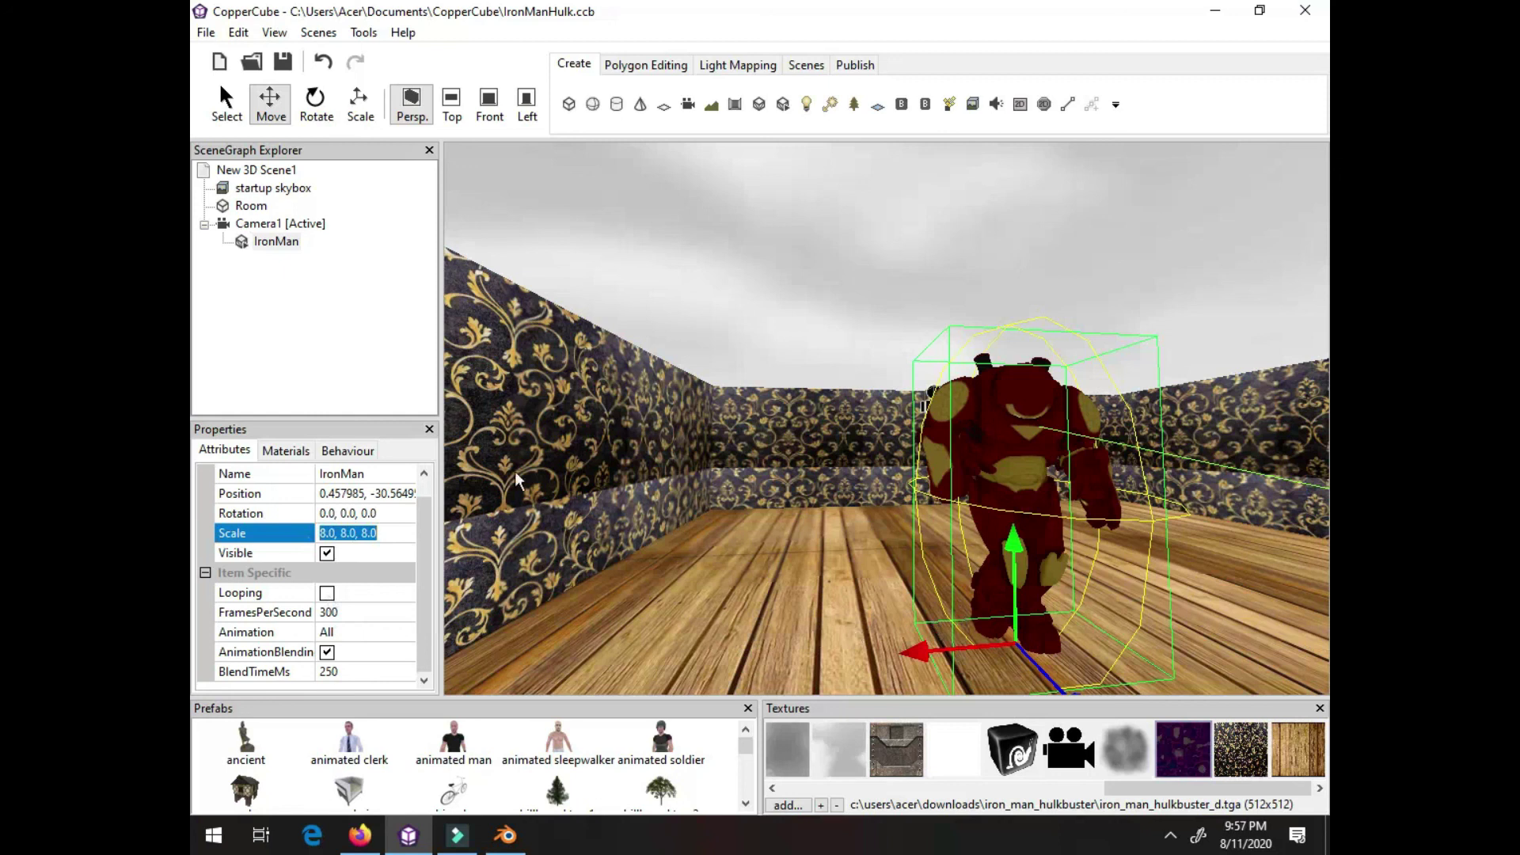
click(450, 108)
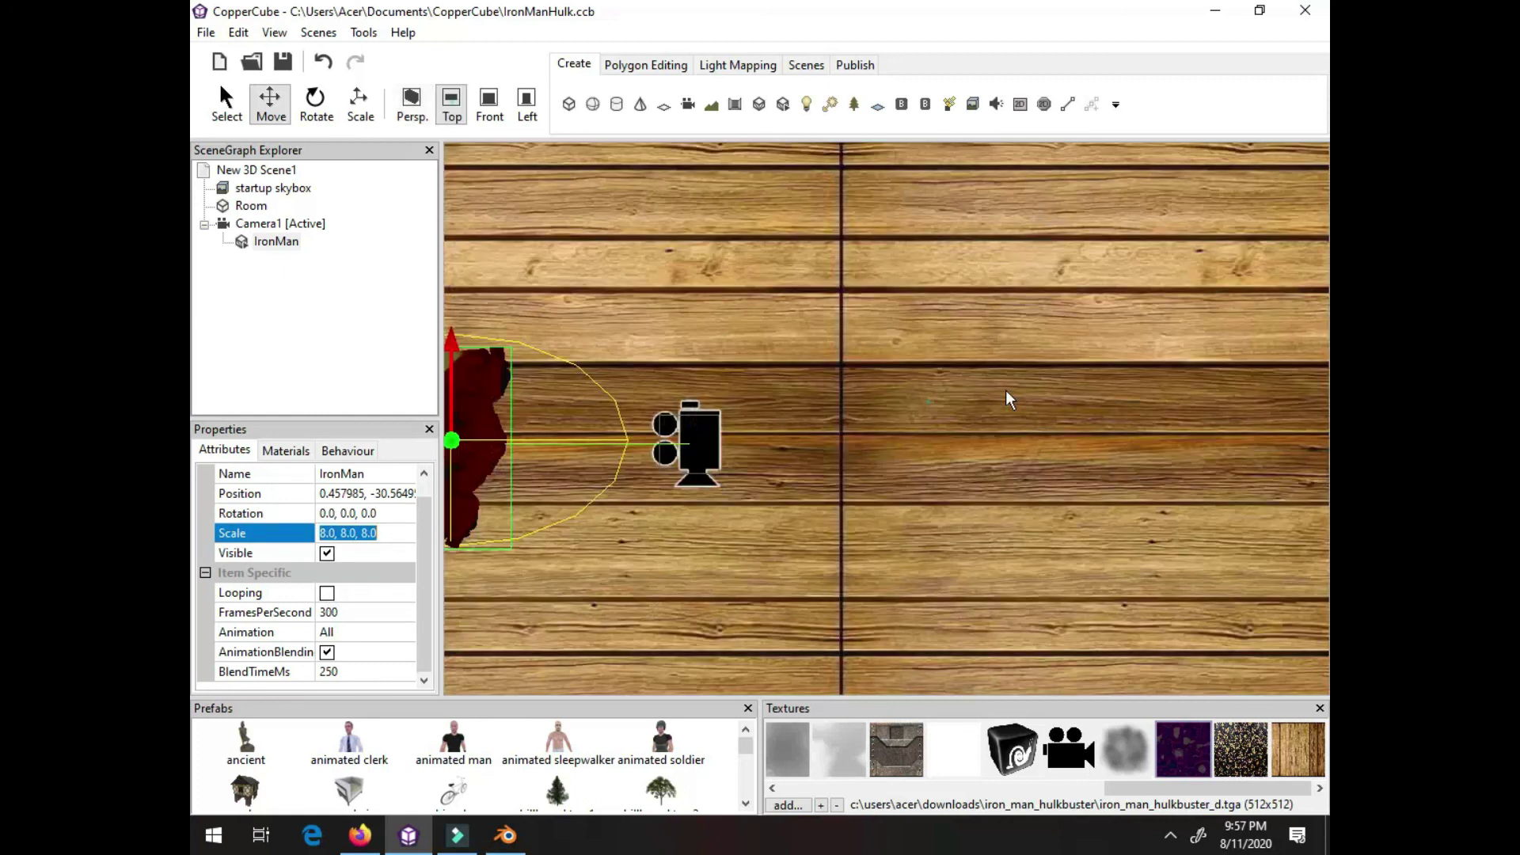
scroll(1006, 390, down, 2)
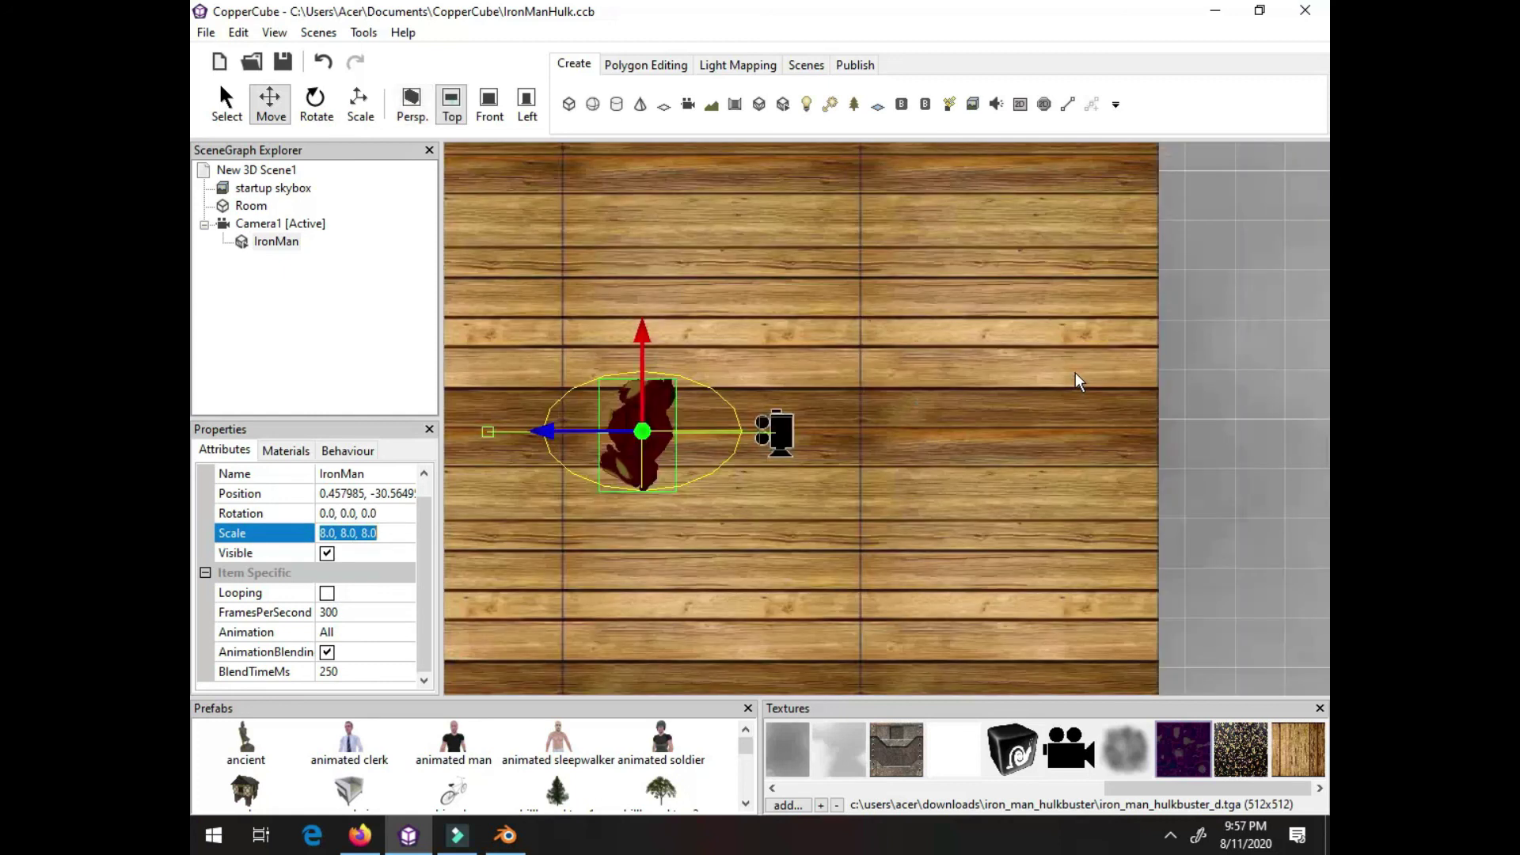
scroll(1076, 374, down, 2)
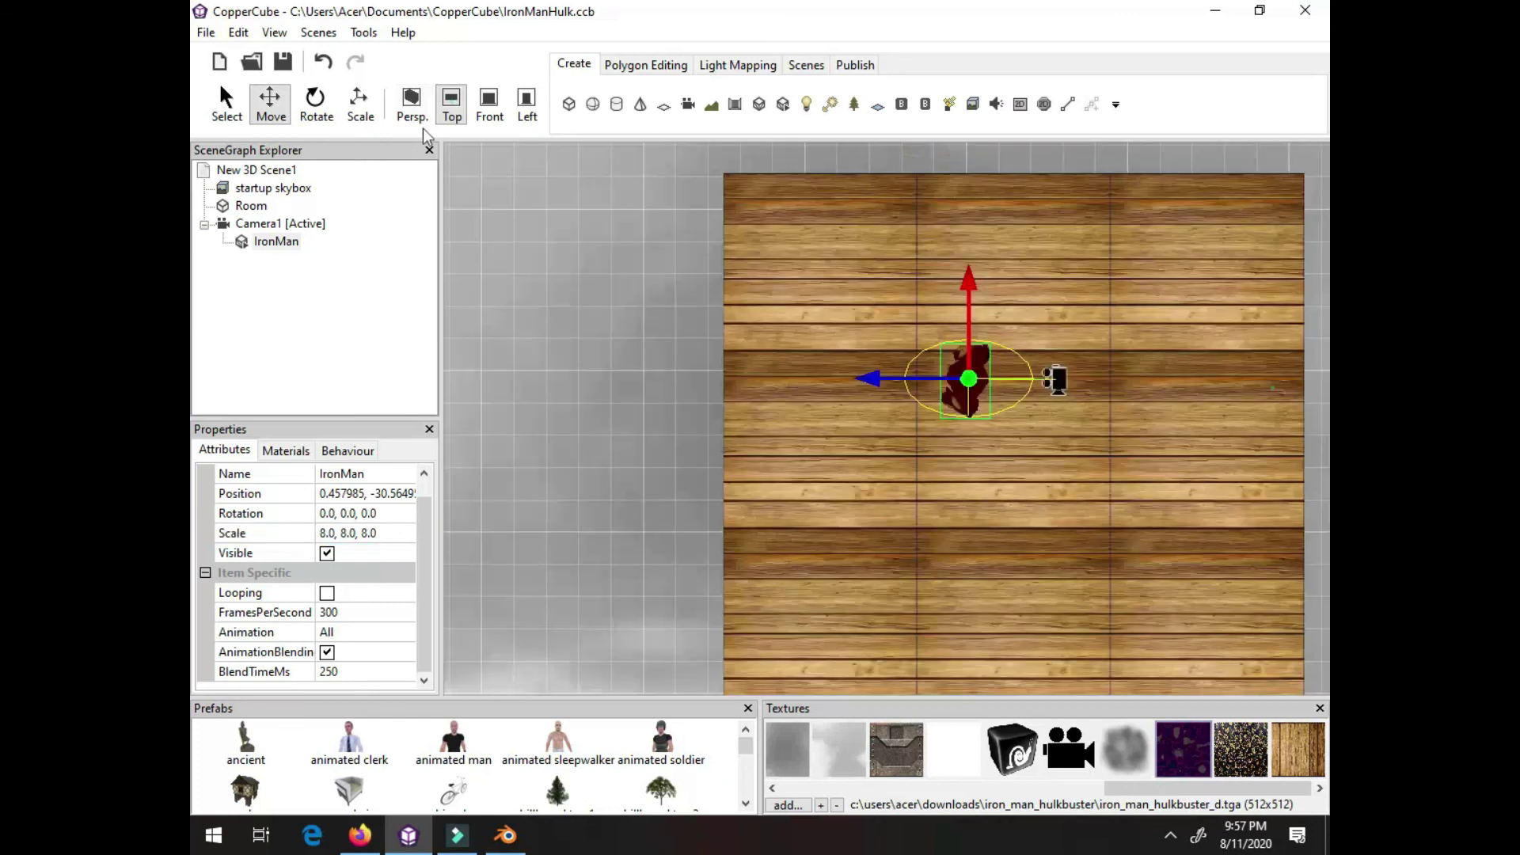
click(527, 107)
scroll(772, 280, up, 1)
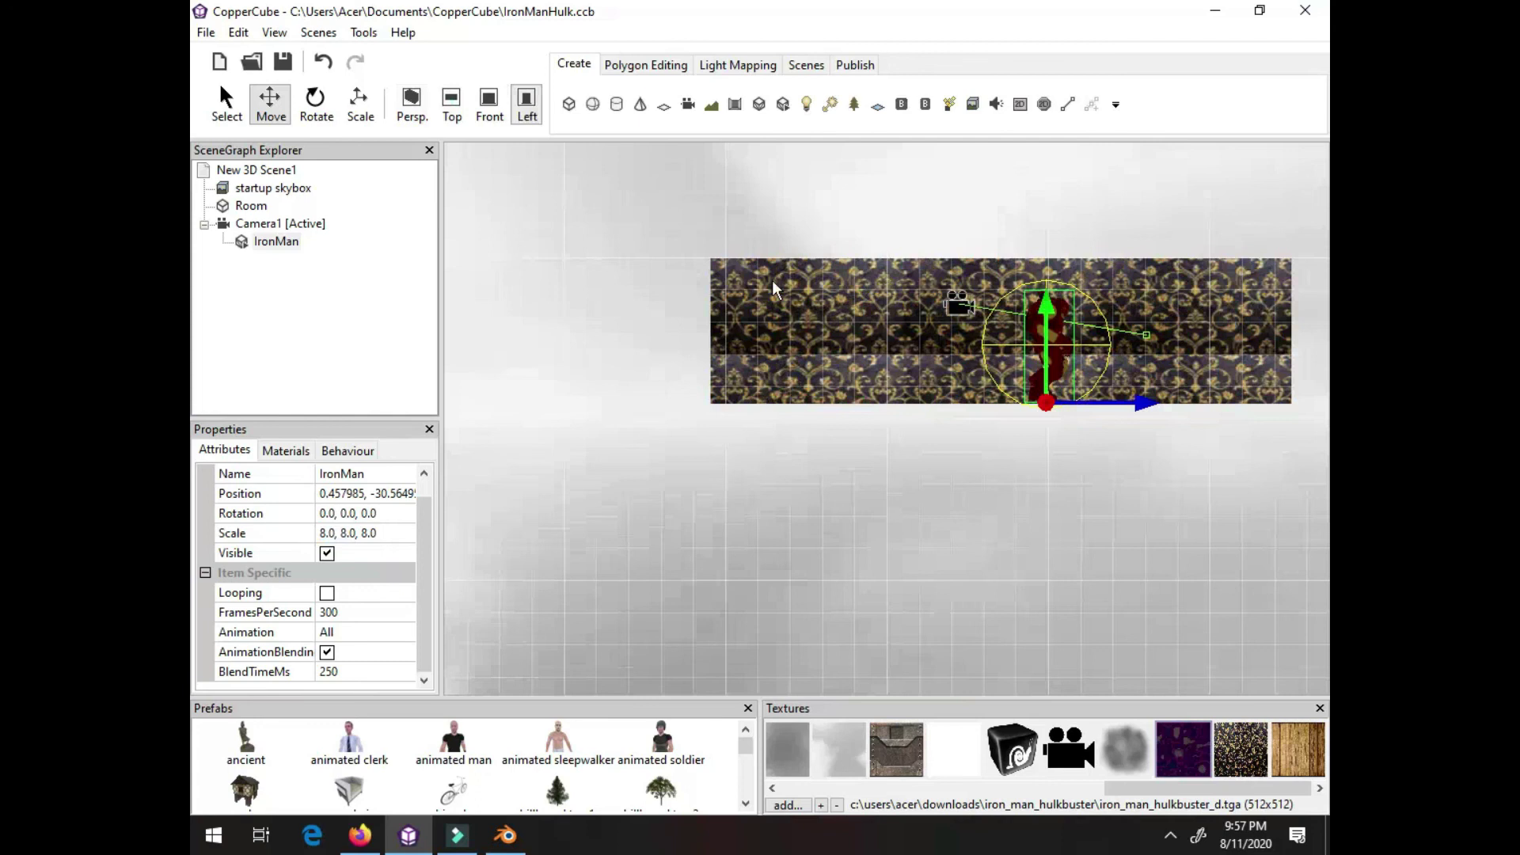
scroll(759, 277, up, 1)
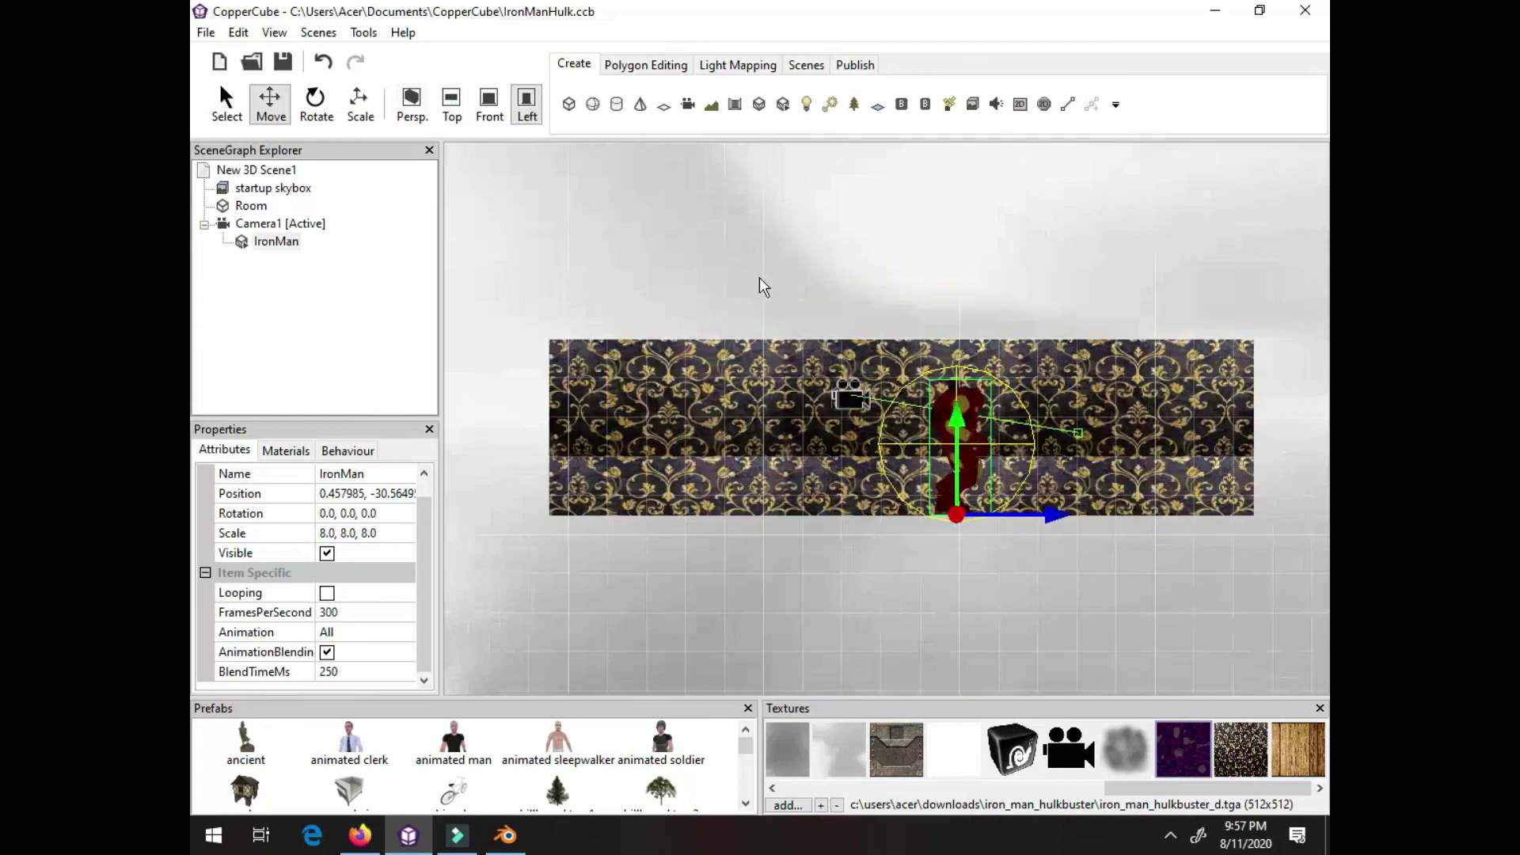
scroll(759, 277, up, 1)
scroll(1032, 596, up, 1)
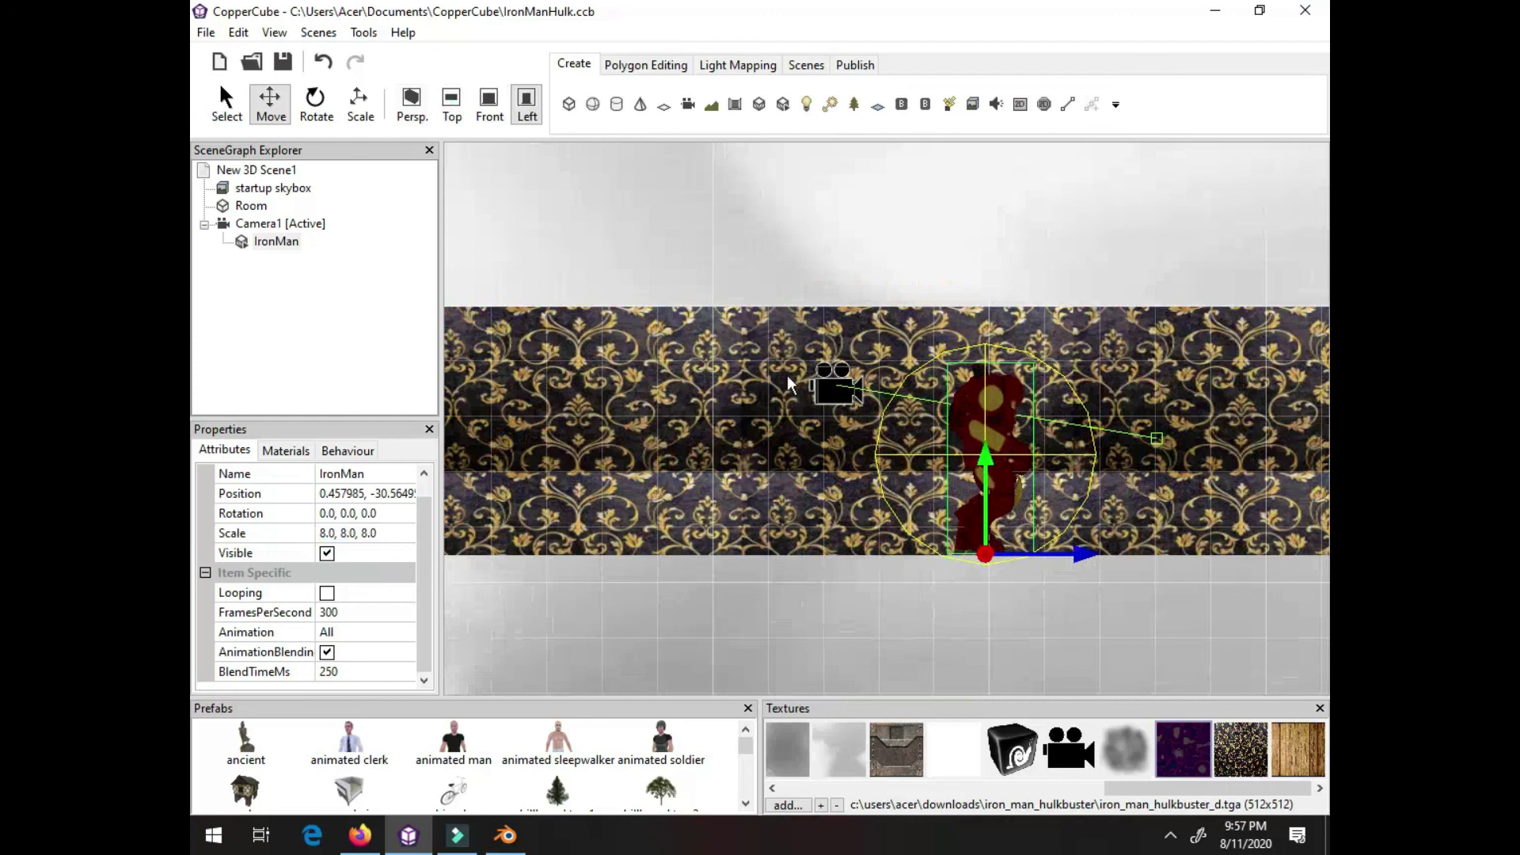
click(481, 116)
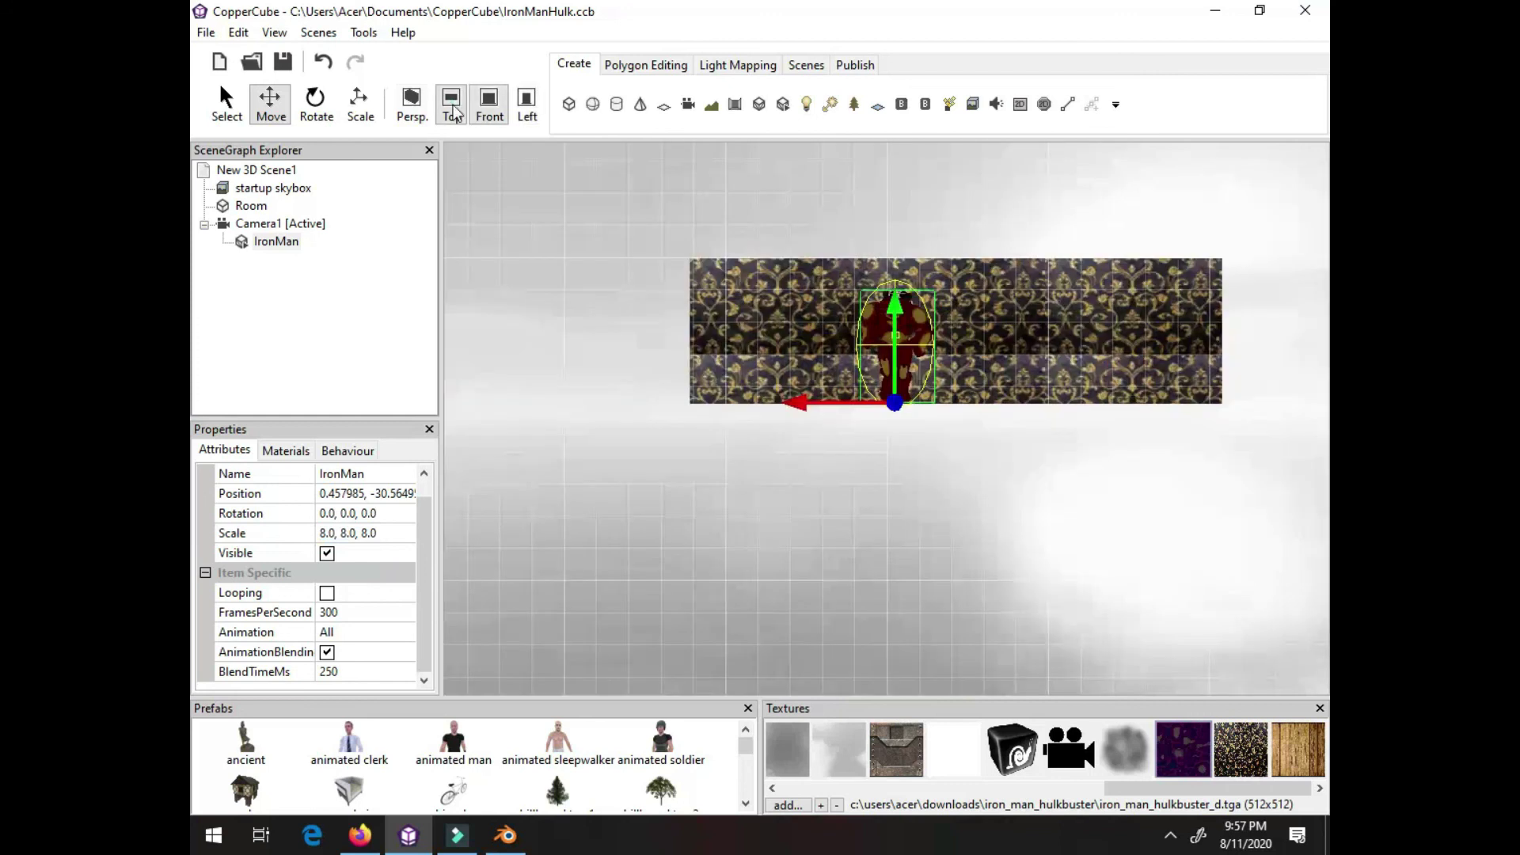
click(453, 111)
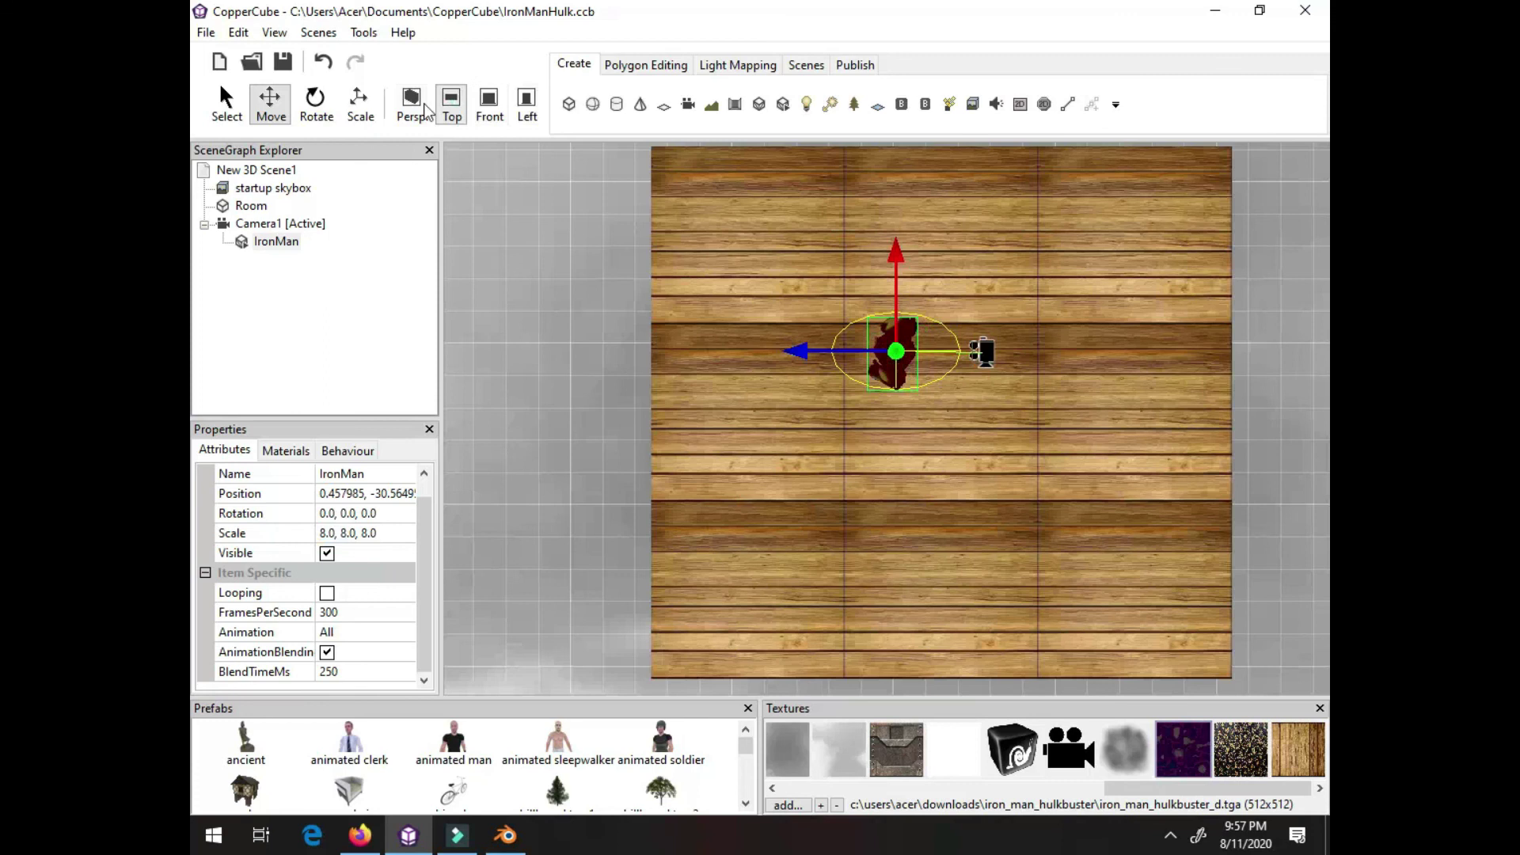
click(426, 113)
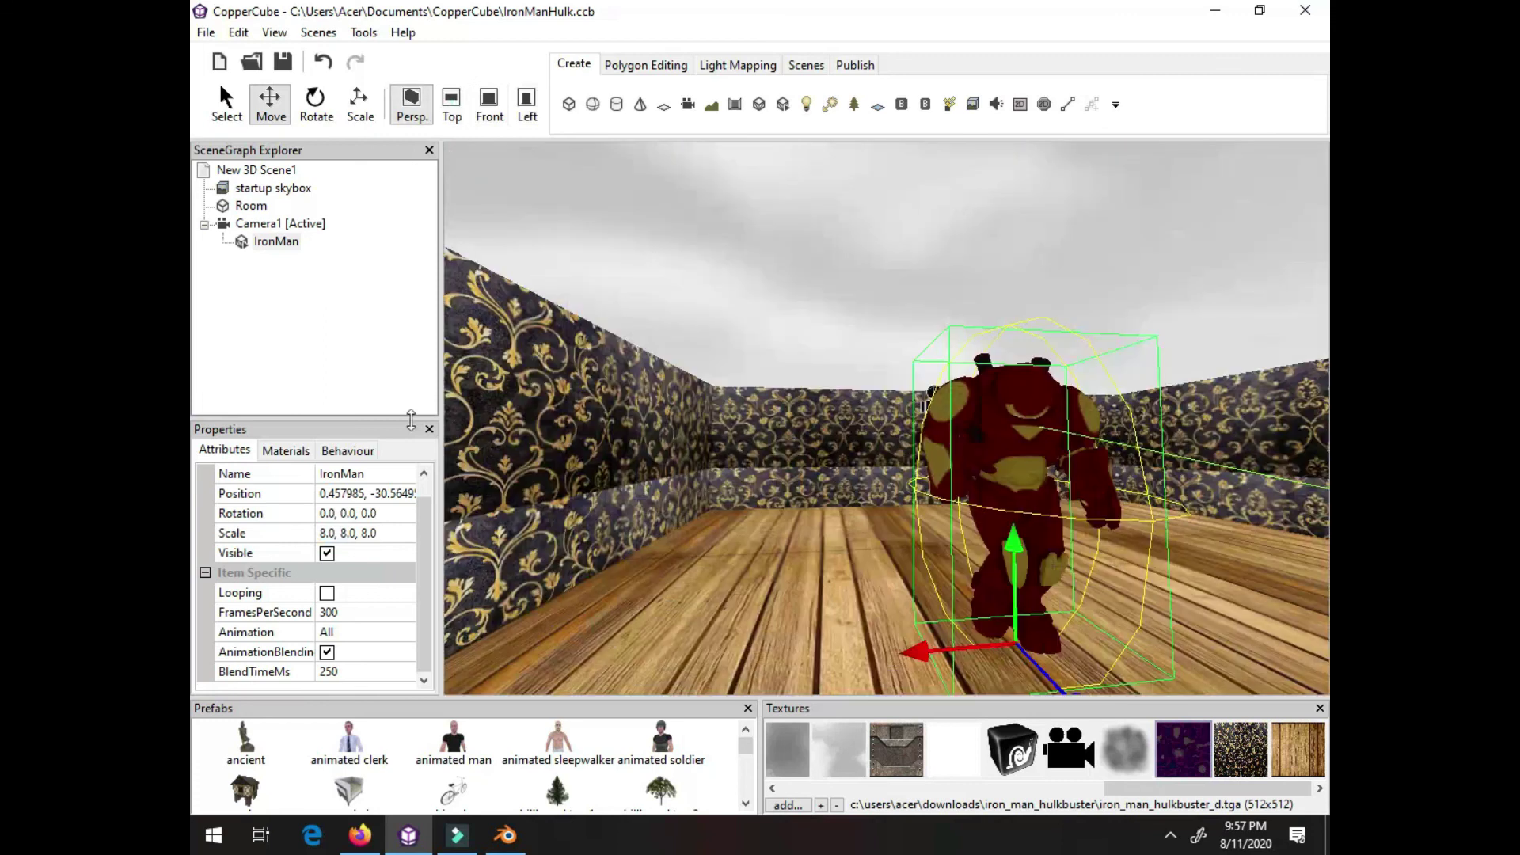
Display the behaviours attached to Camera1
click(267, 226)
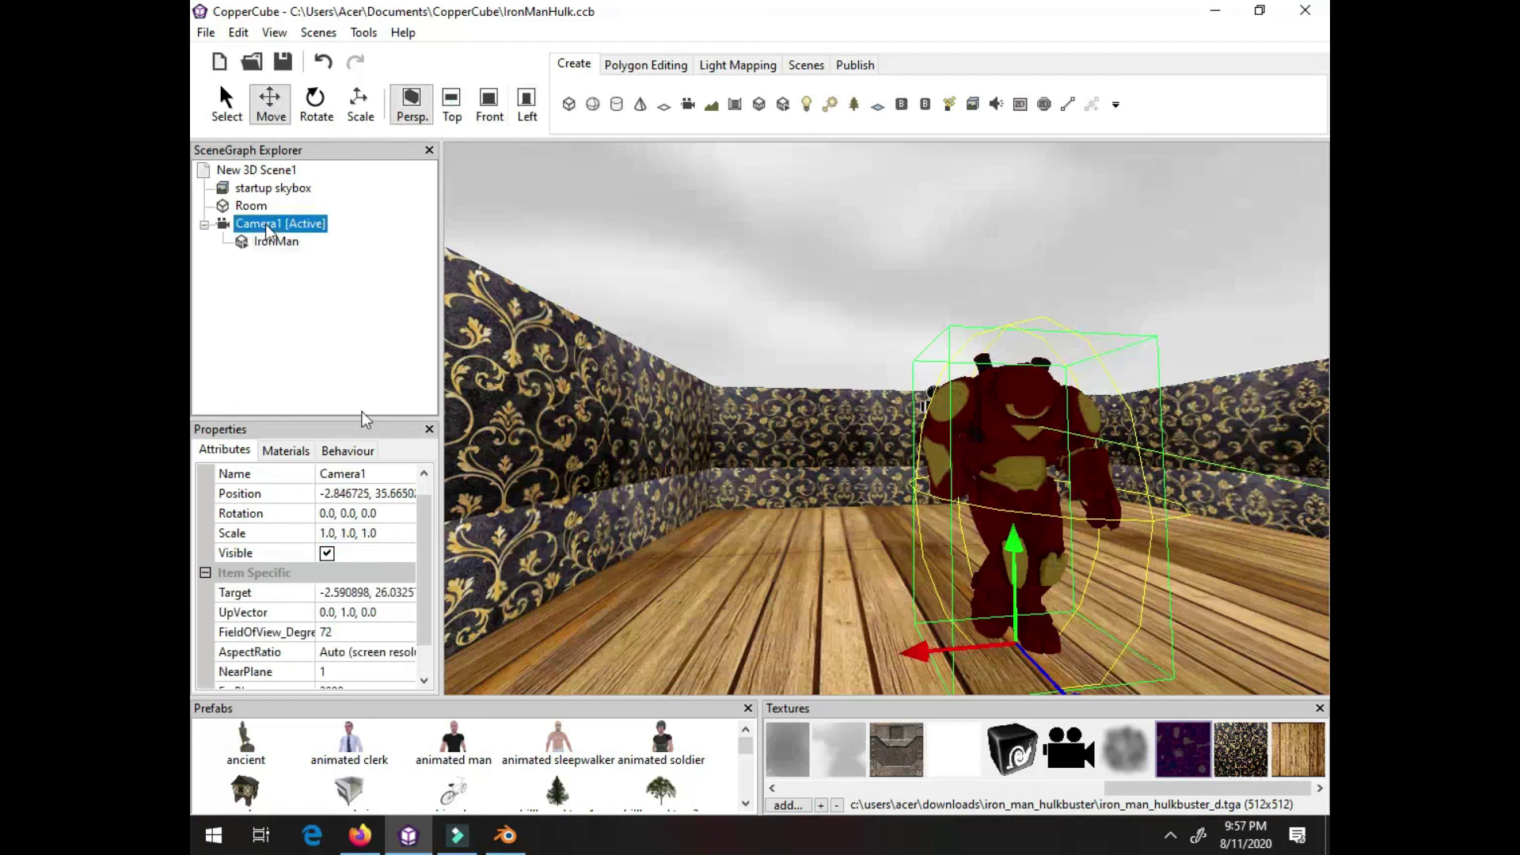
click(336, 452)
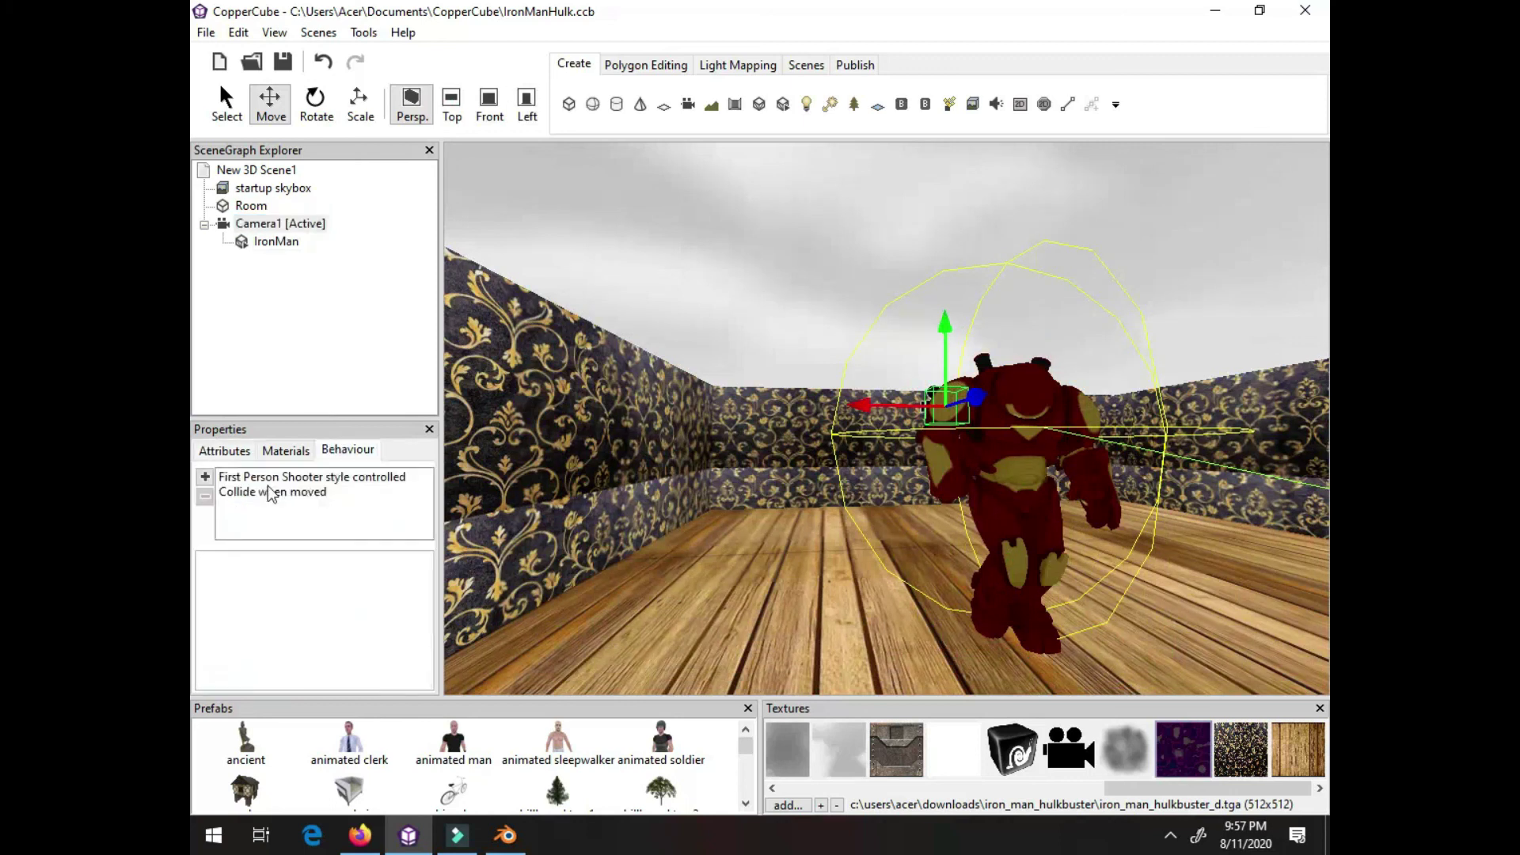
click(238, 33)
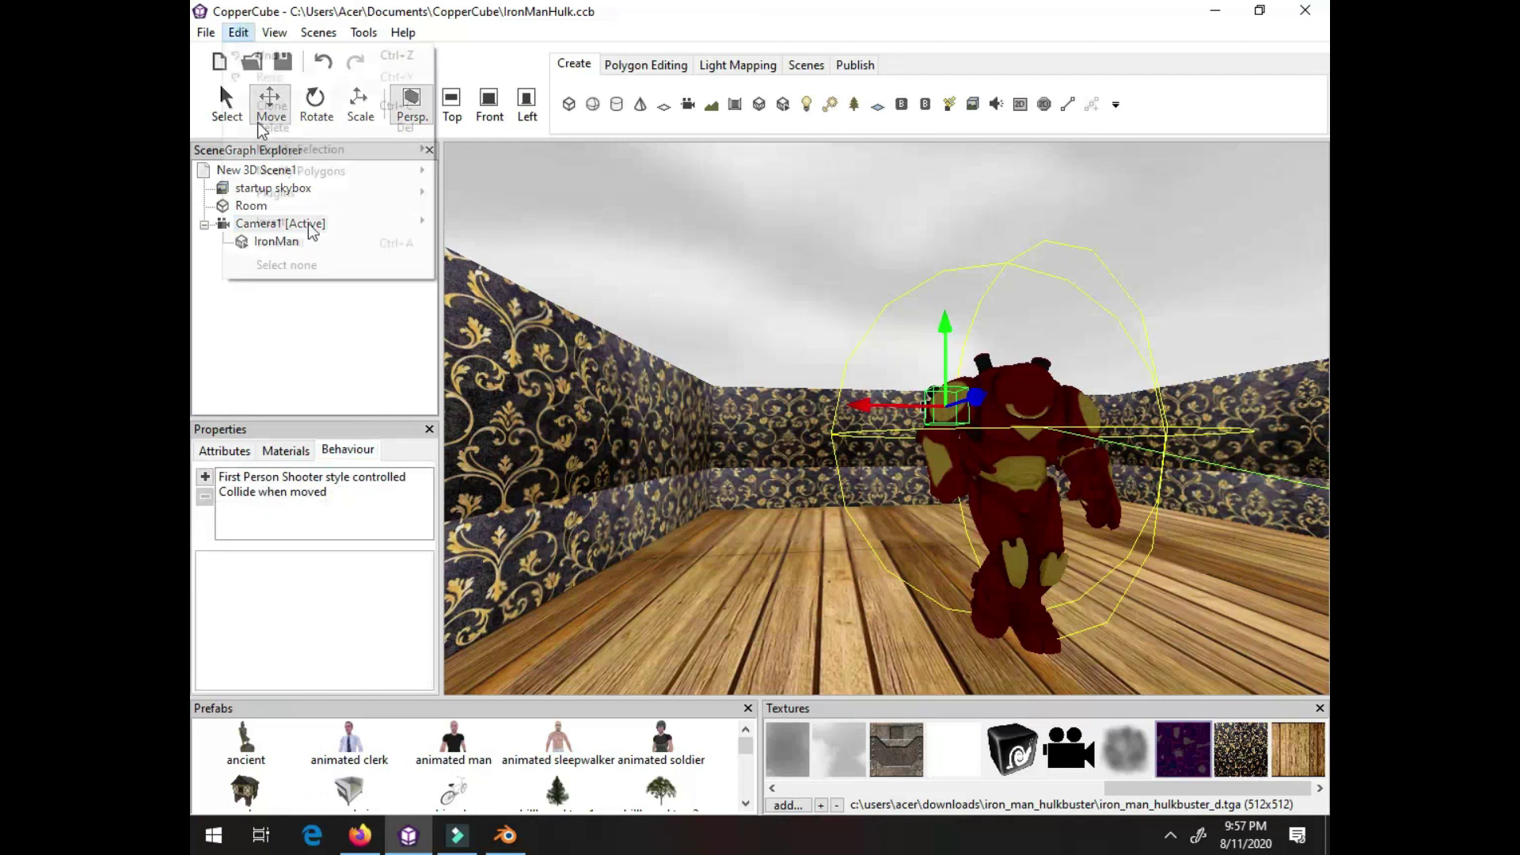
mouse_move(396, 222)
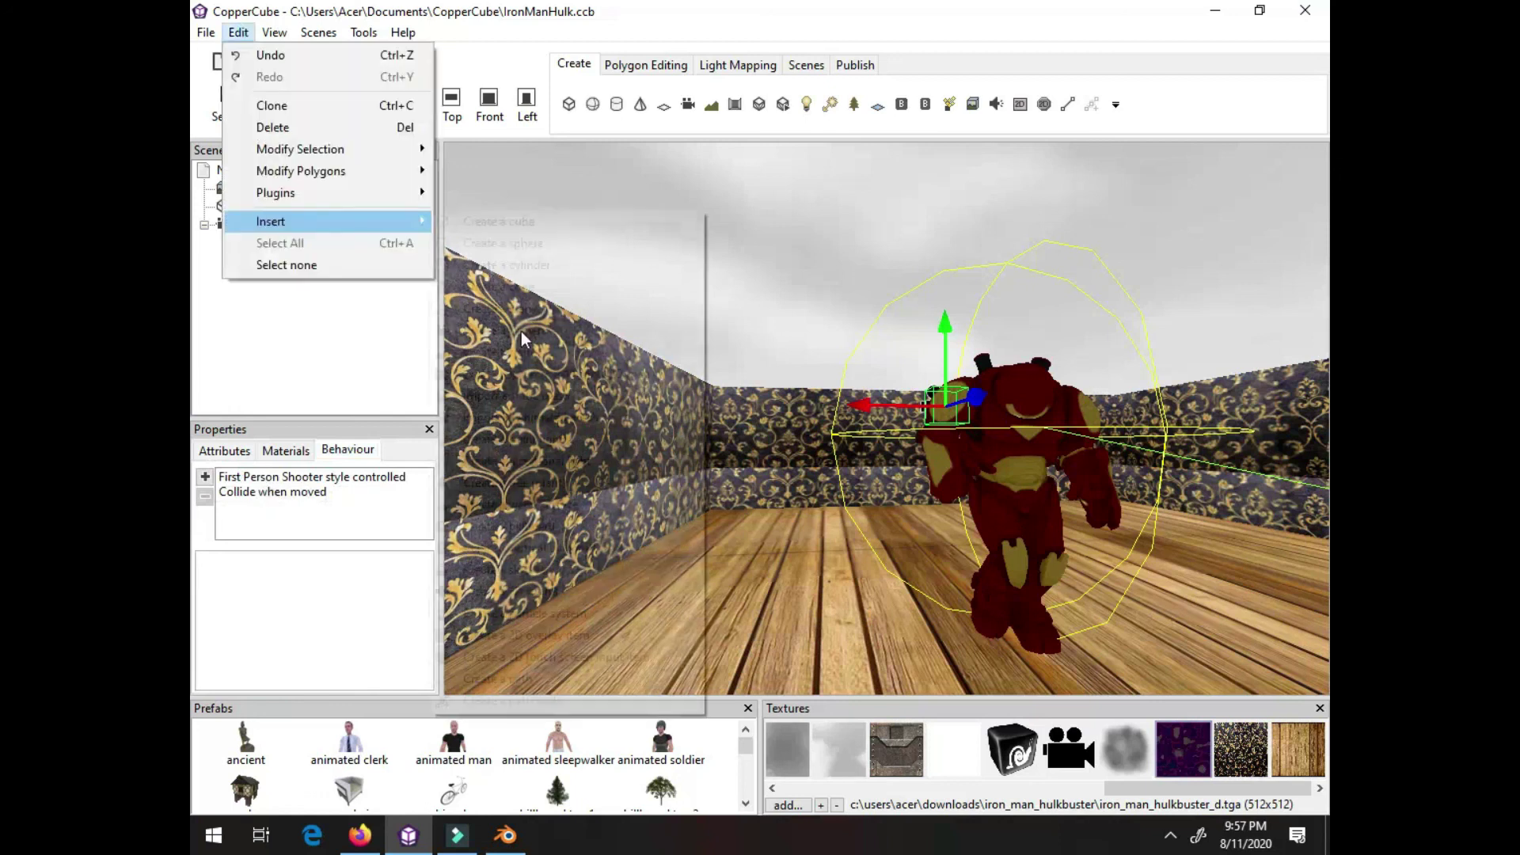
click(521, 331)
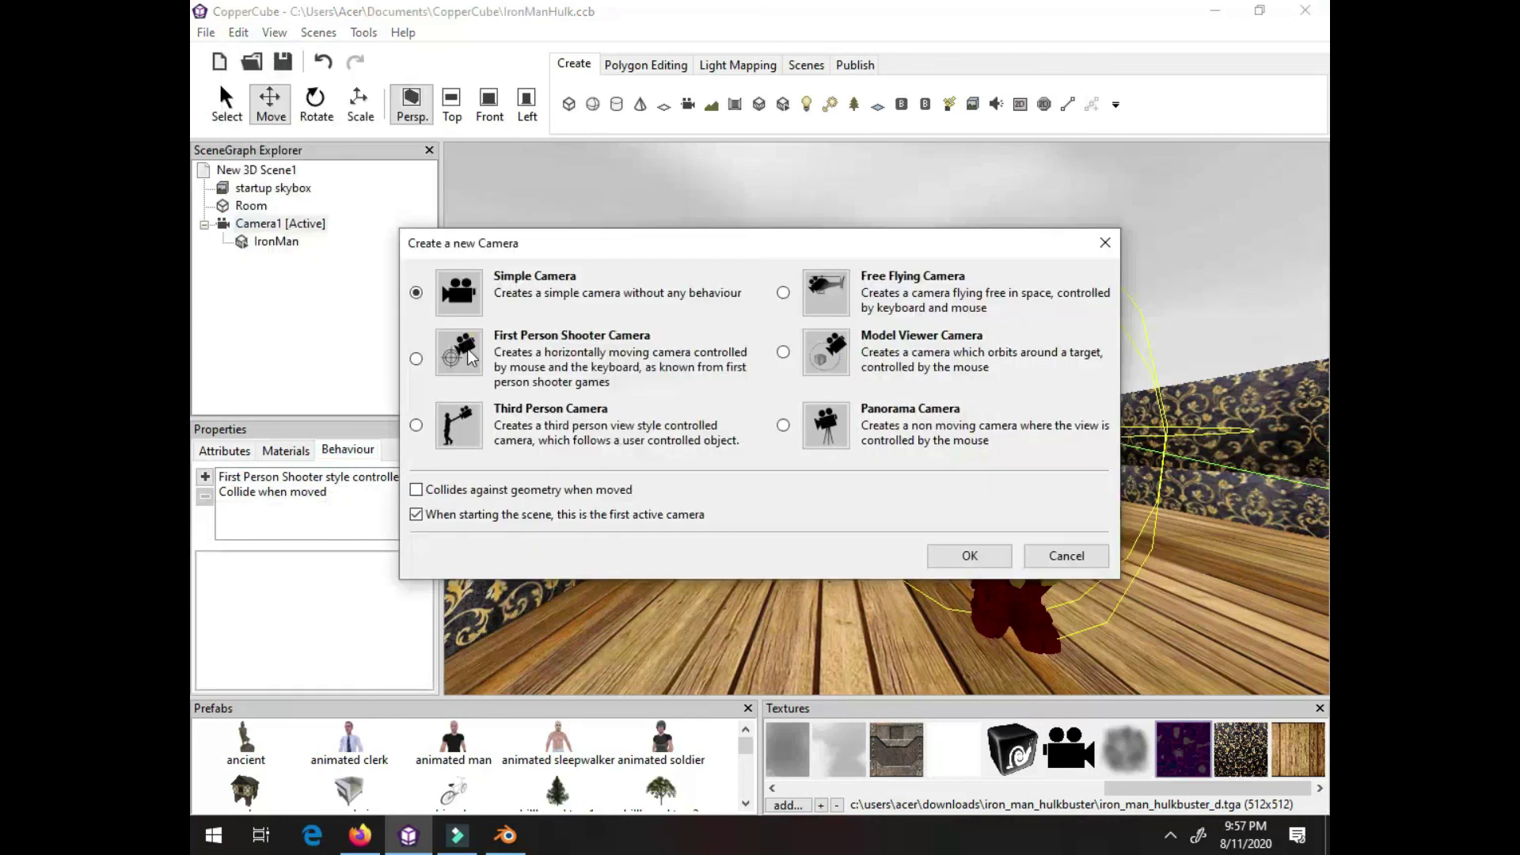
click(417, 359)
click(1065, 556)
Add a viewport showing the scene through Camera1 and dock it above the scene graph
click(301, 223)
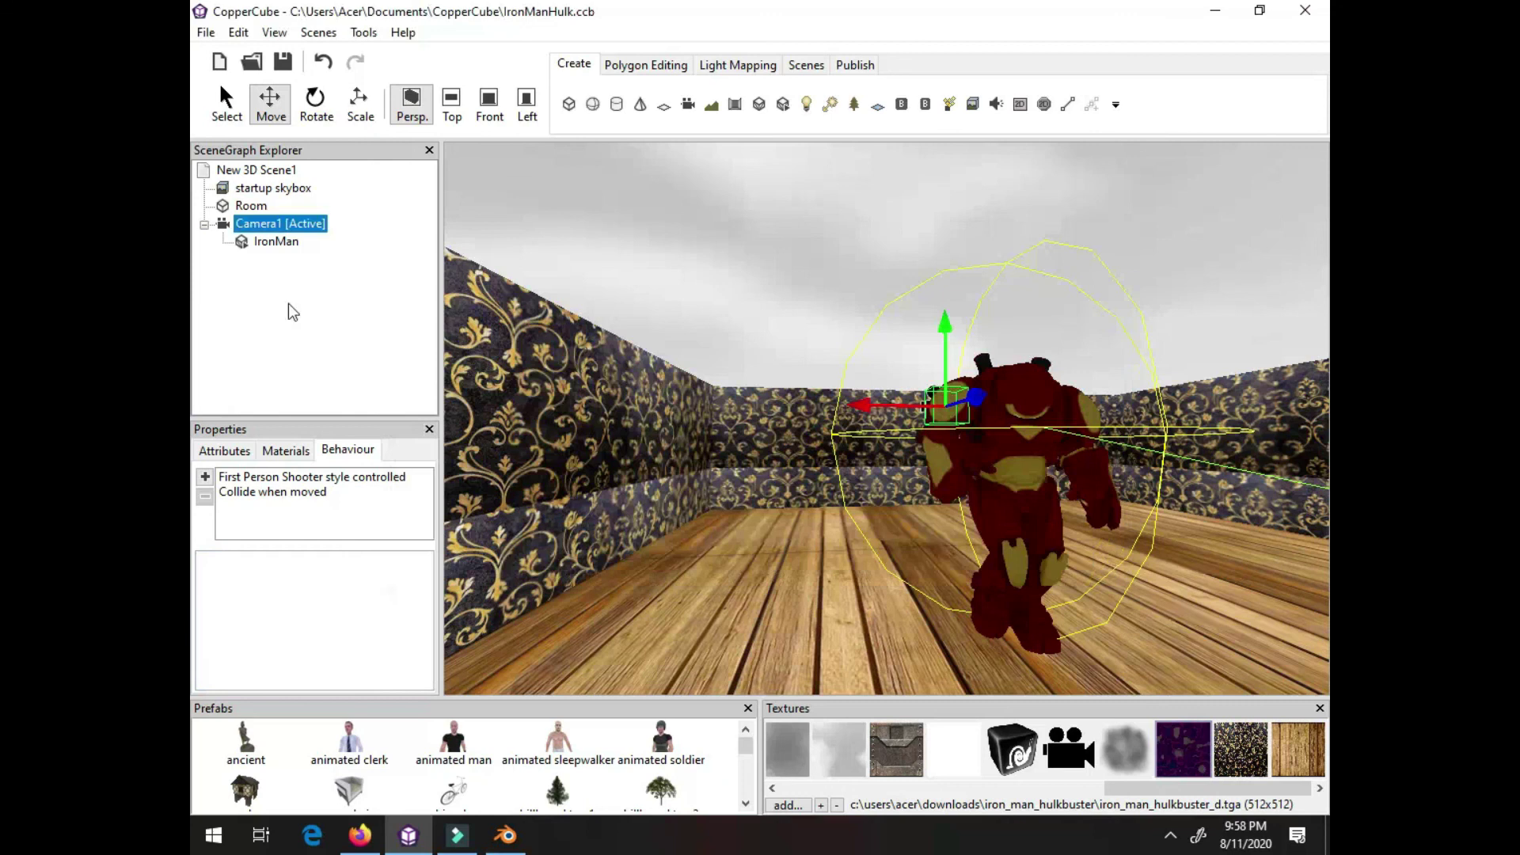
click(268, 36)
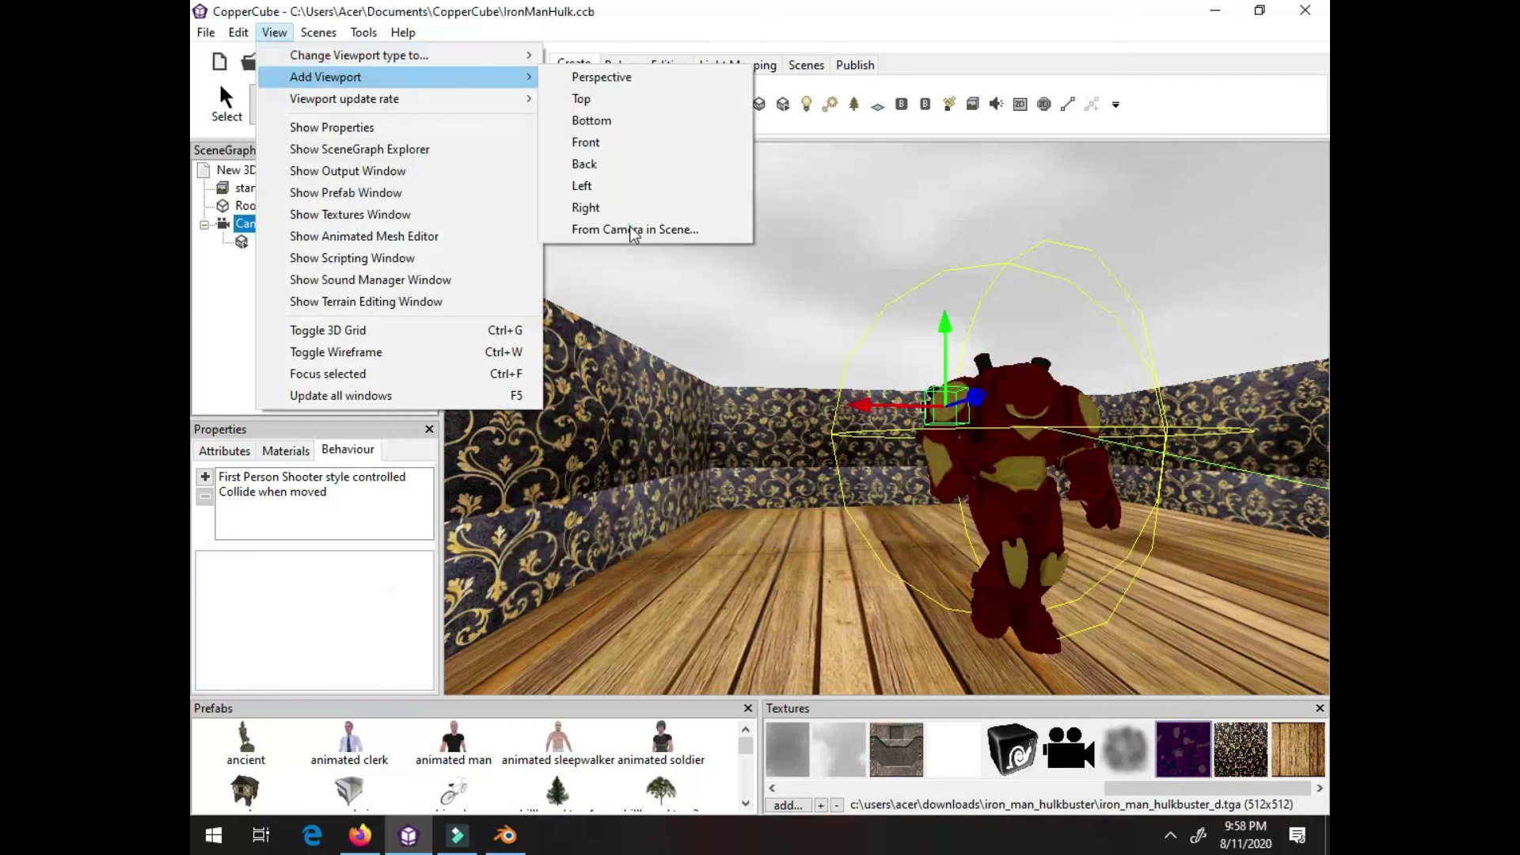
click(633, 229)
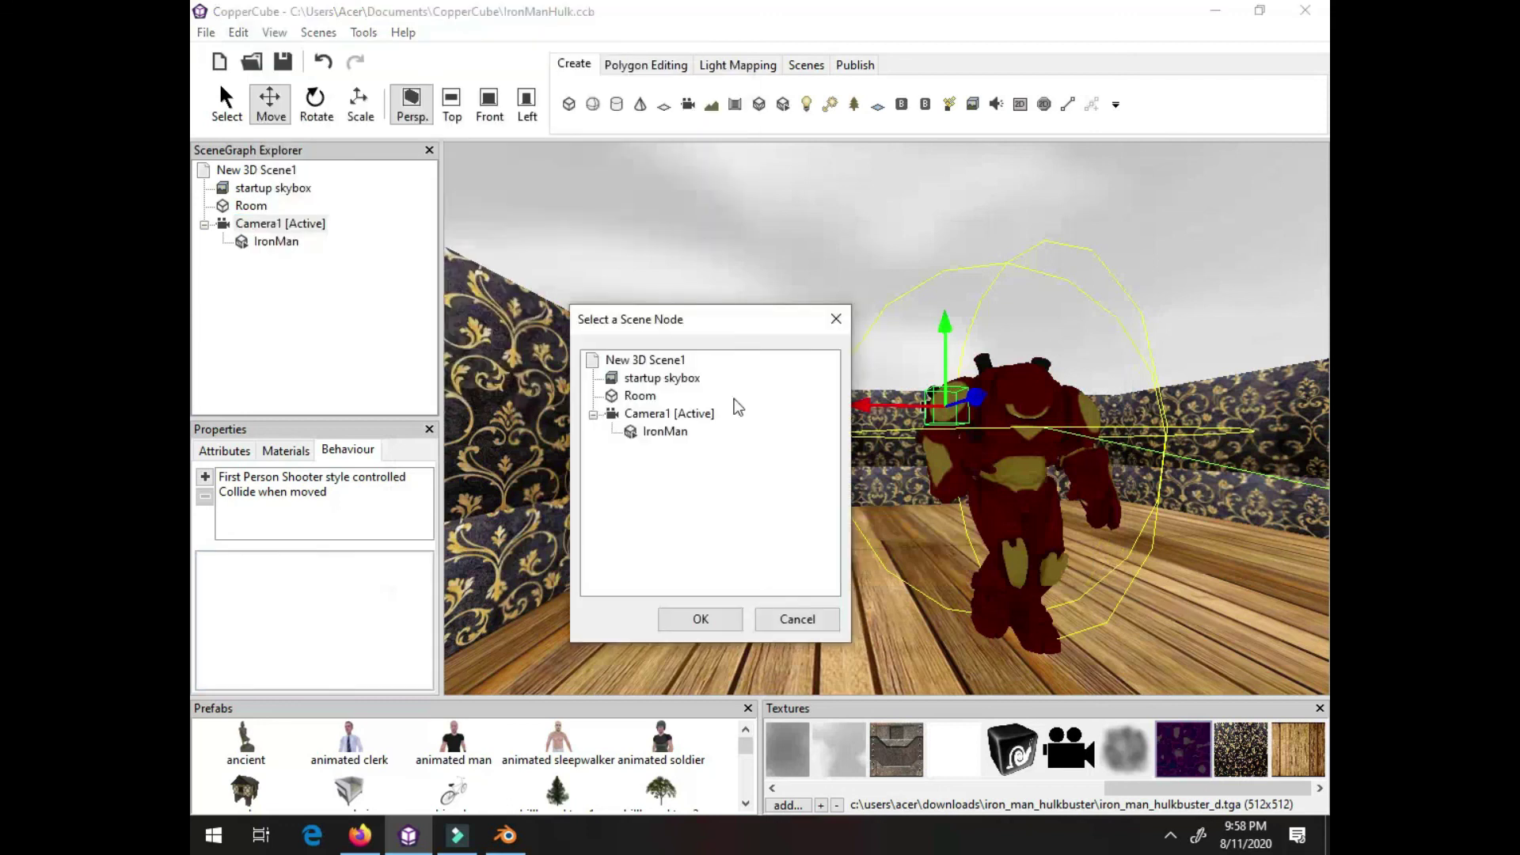
click(679, 415)
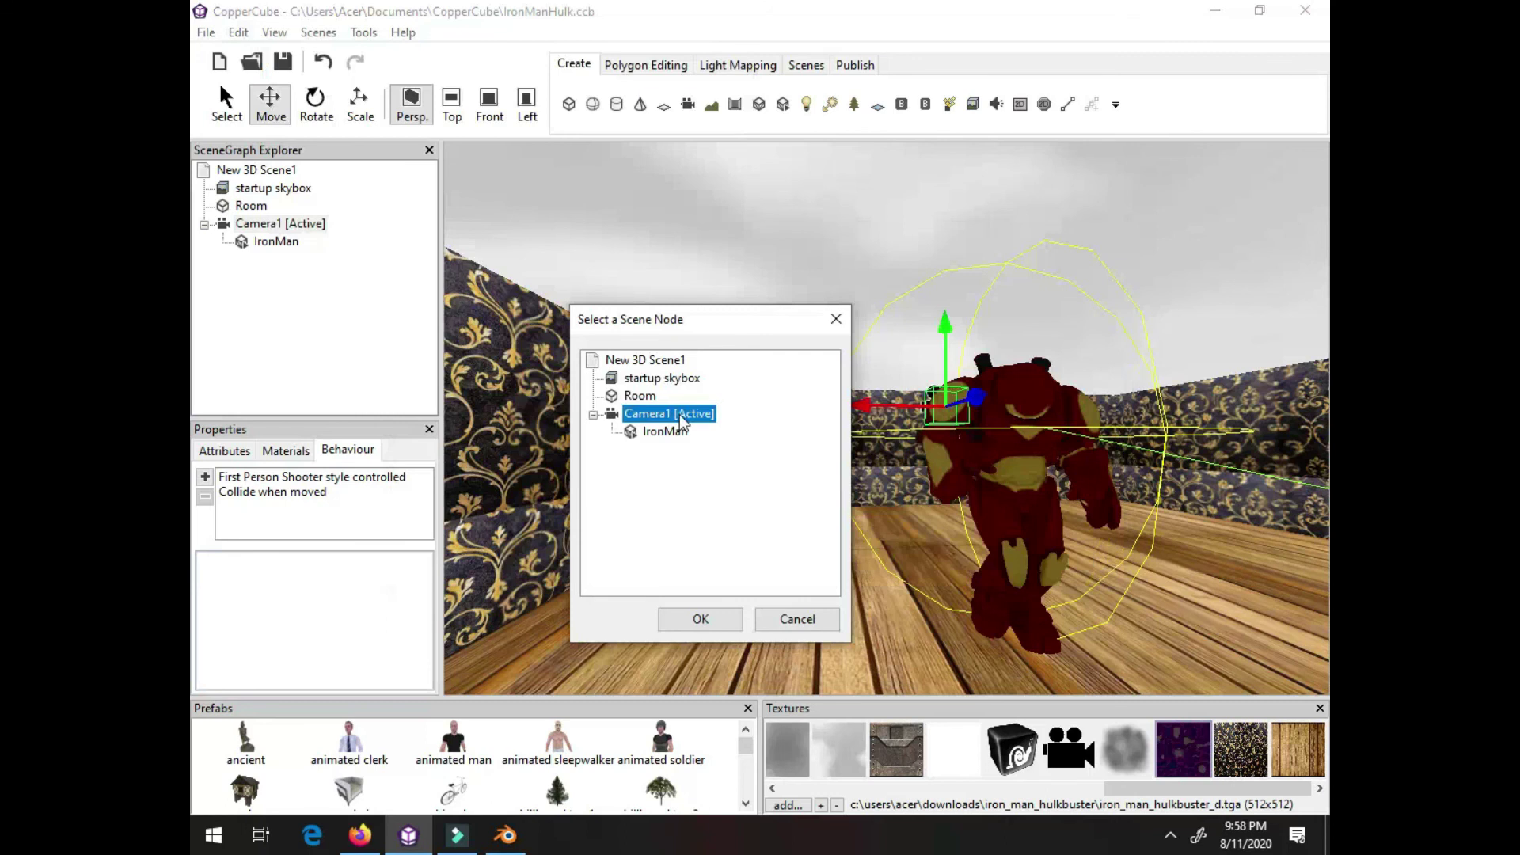
click(701, 622)
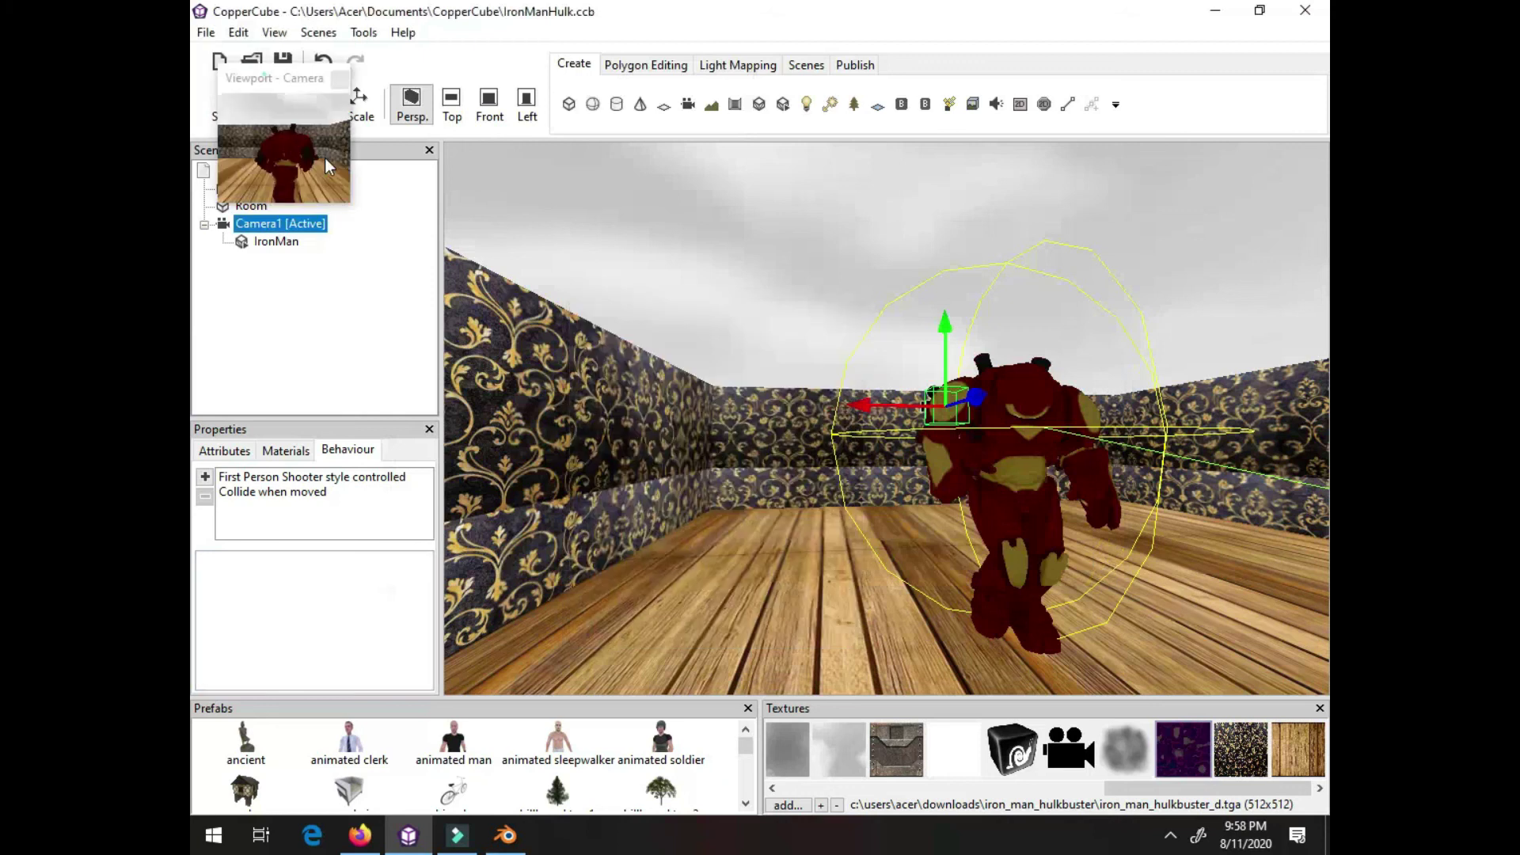
drag(263, 71, 344, 291)
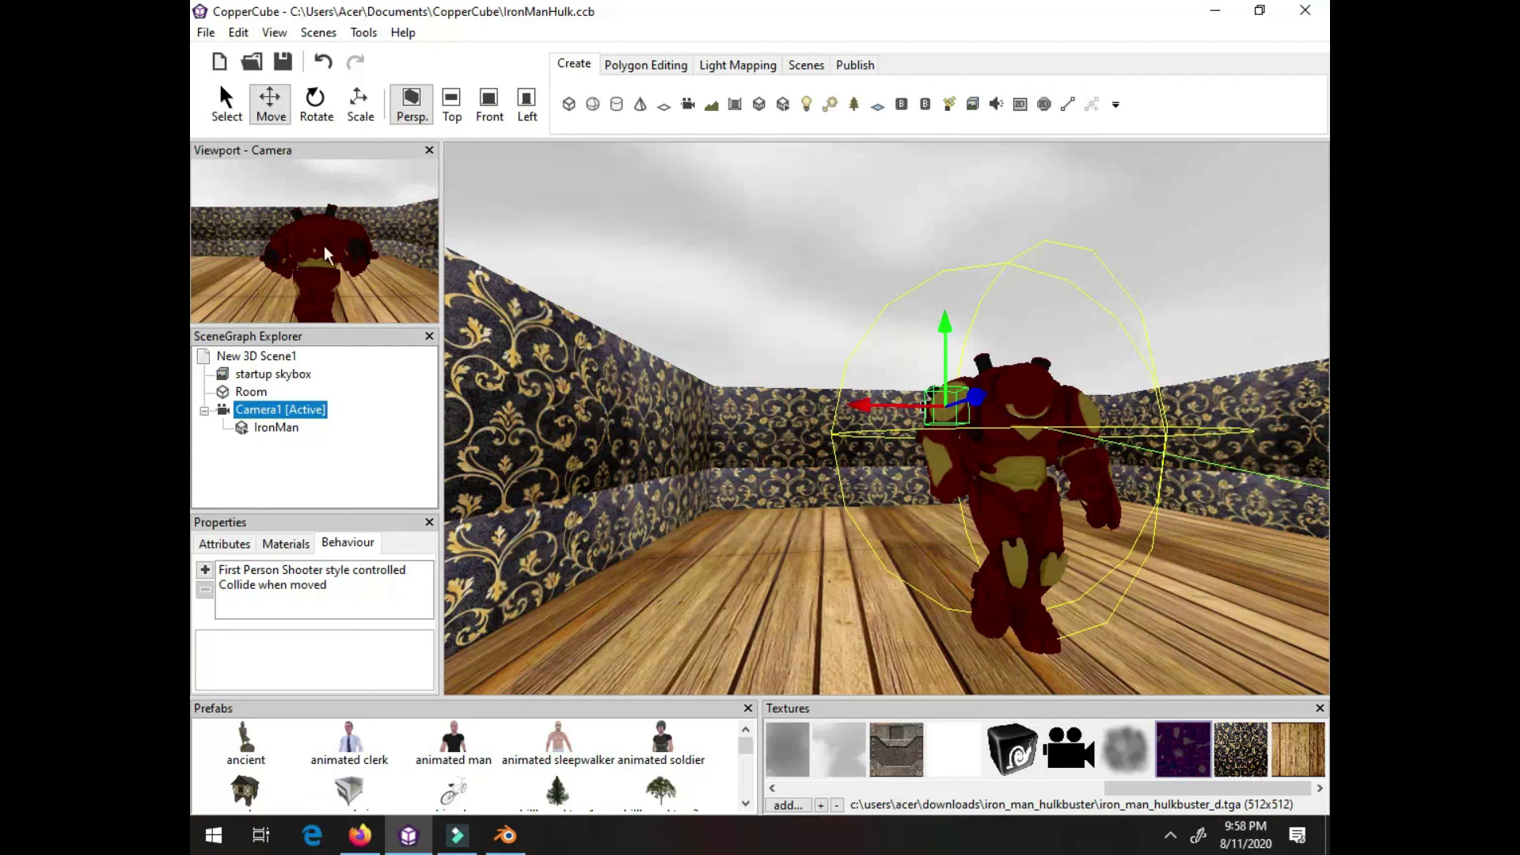
Examine the settings of Camera1's First Person Shooter style controlled and Collide when moved behaviours, comparing the collision size in the left view
click(268, 573)
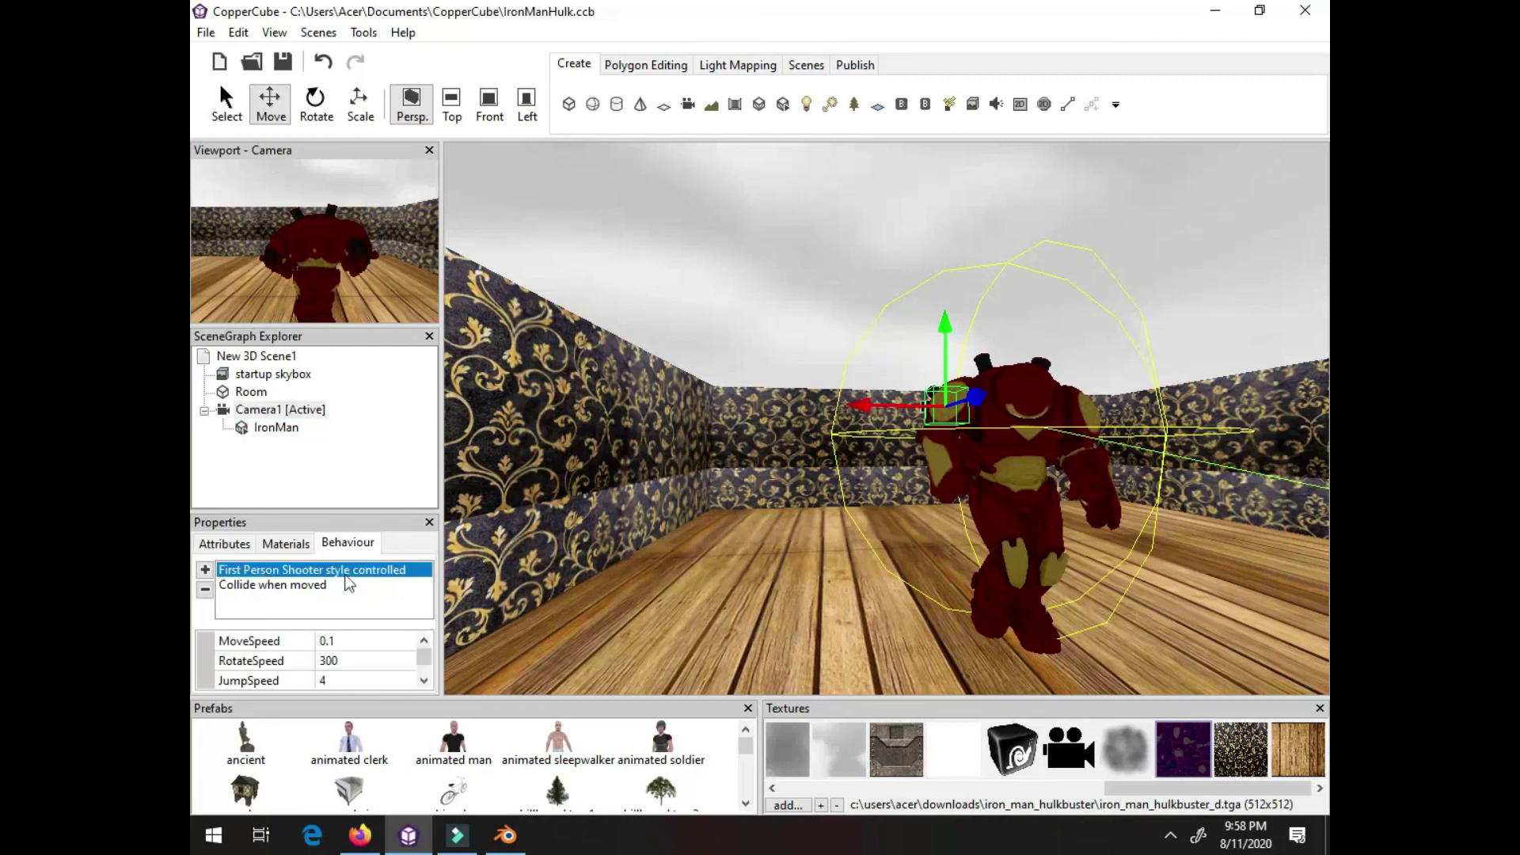
click(279, 588)
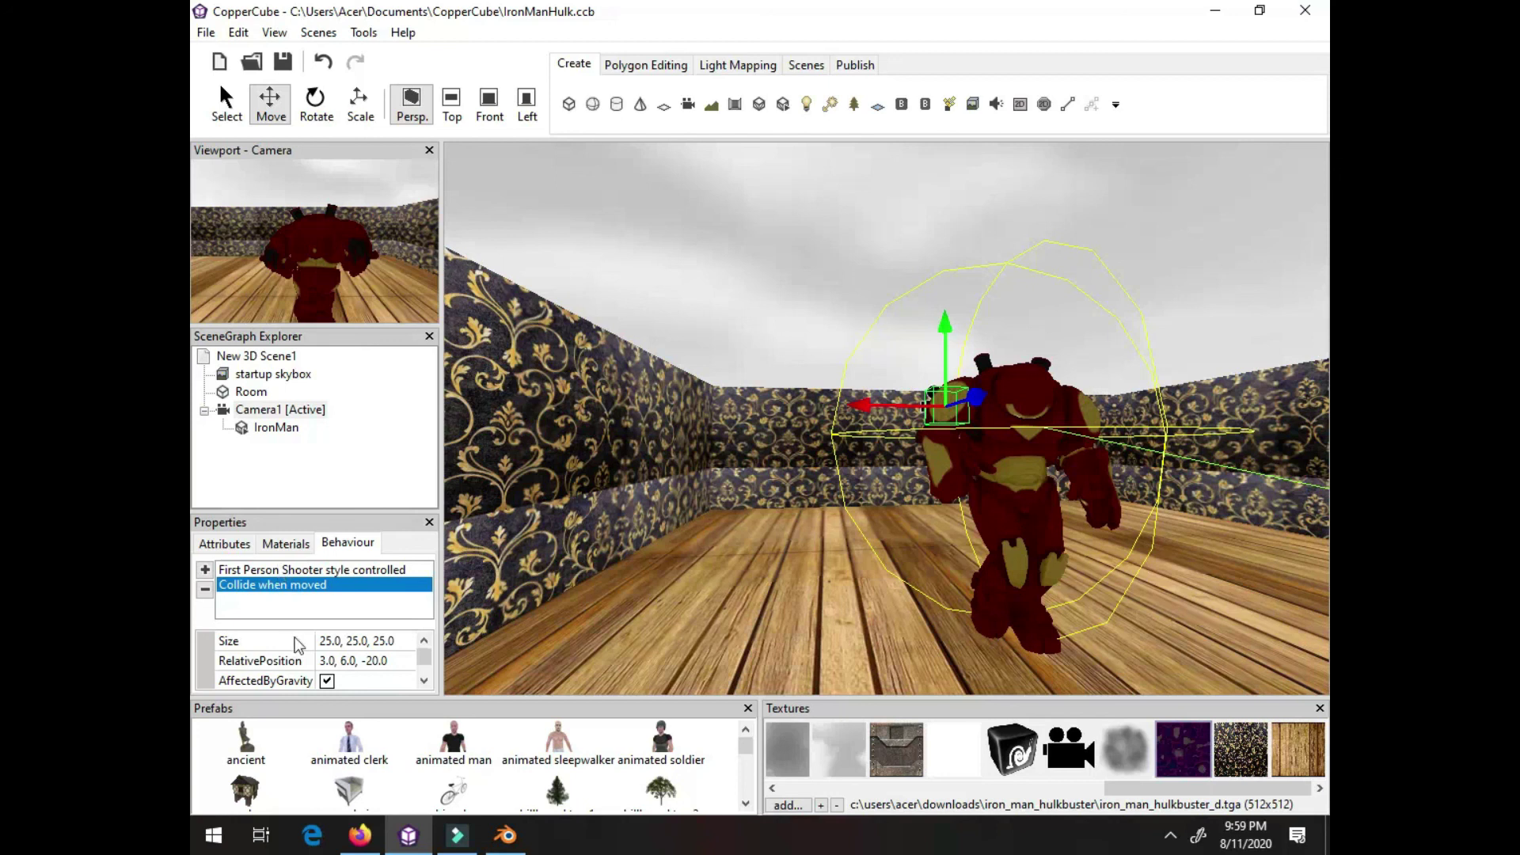
click(427, 675)
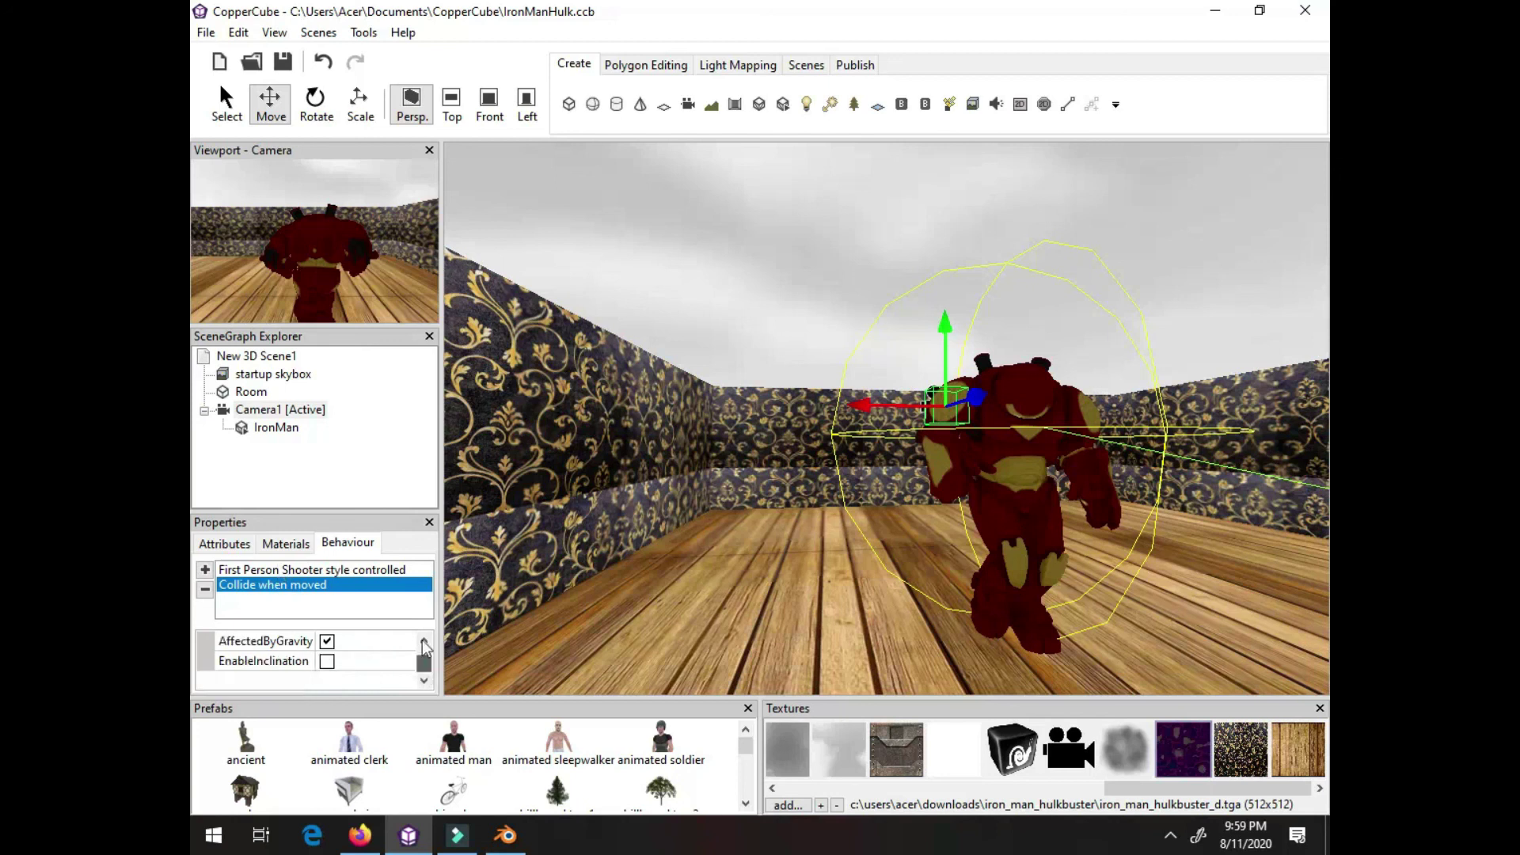
click(424, 641)
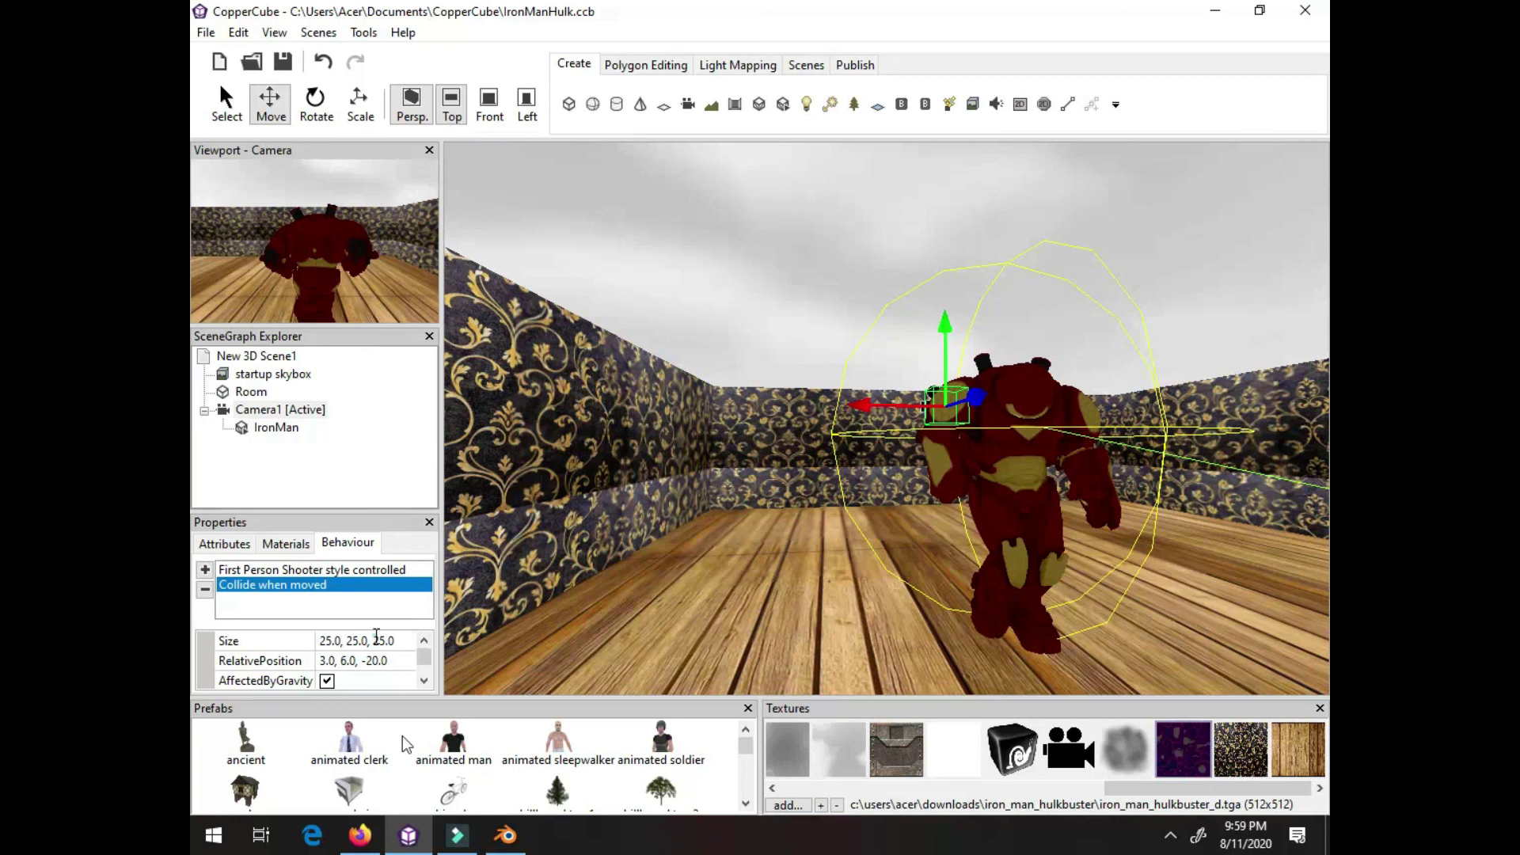
click(529, 104)
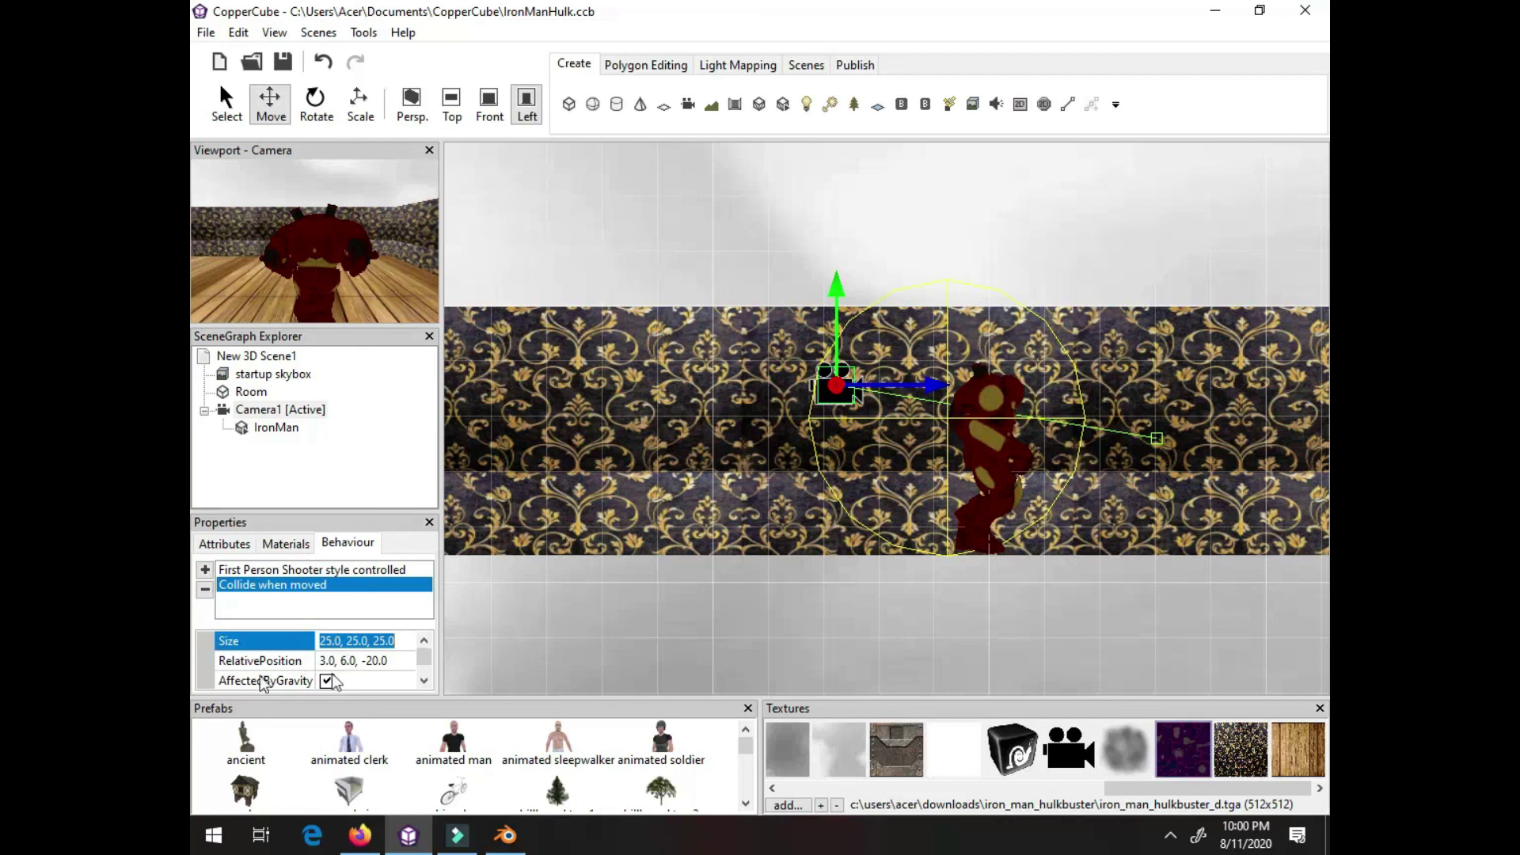
click(423, 682)
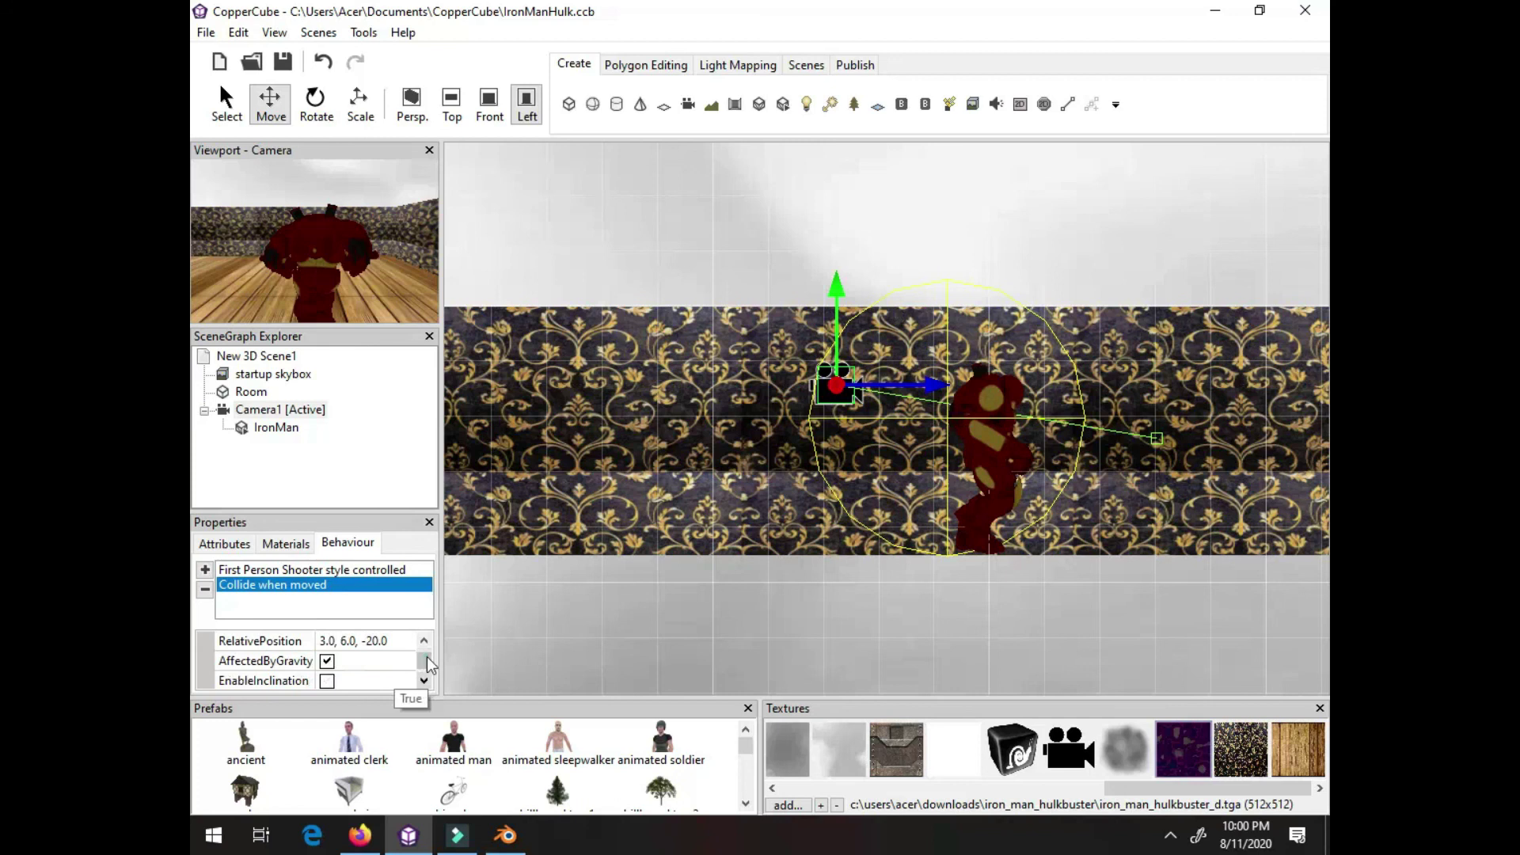
click(424, 640)
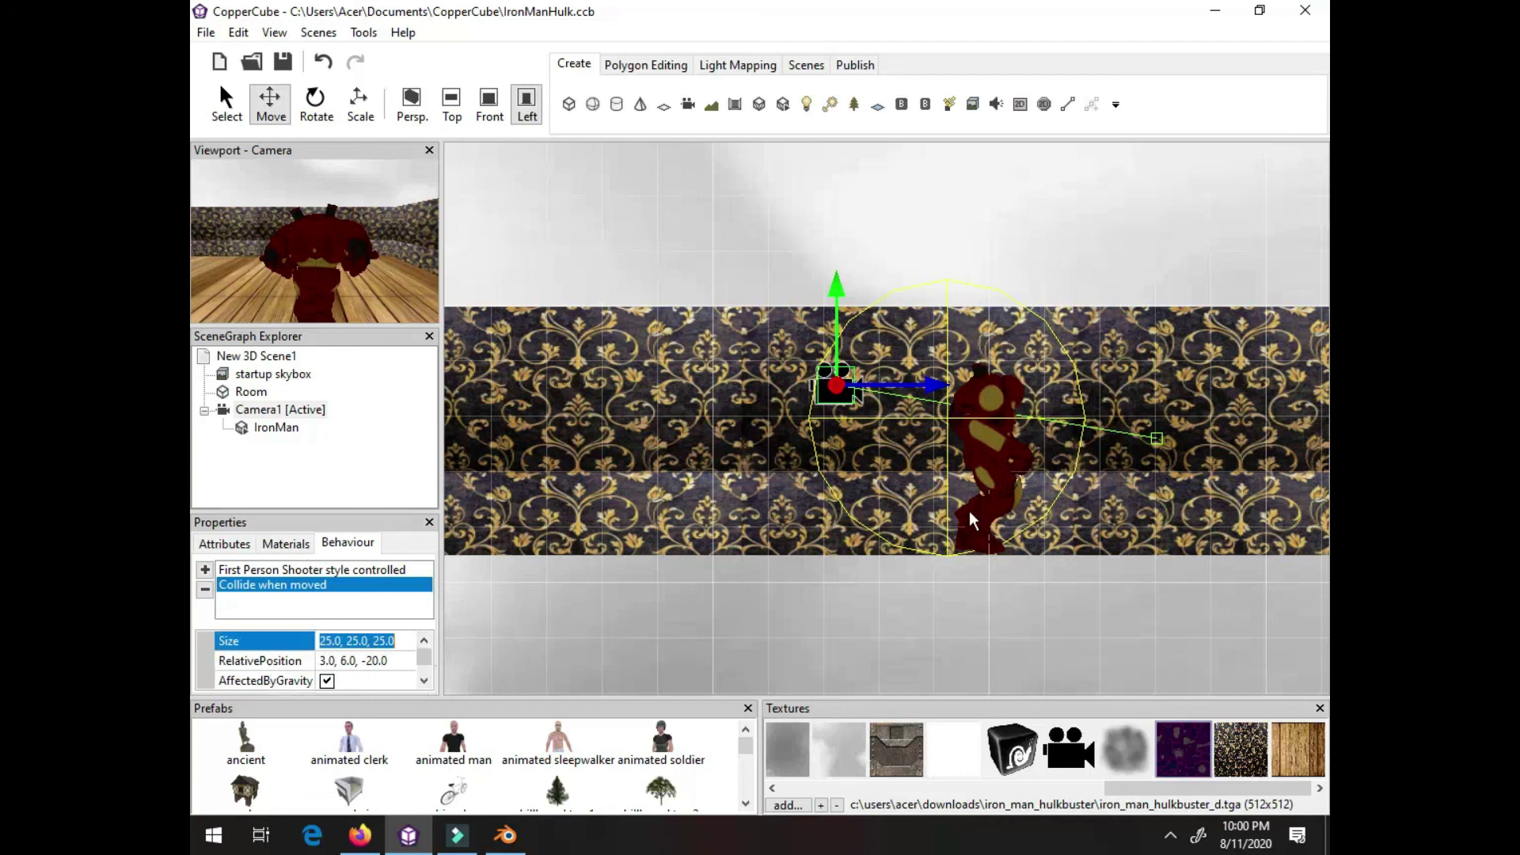
Examine IronMan's Game Actor with Health behaviour and the game behaviours that can be added to the mesh
click(272, 427)
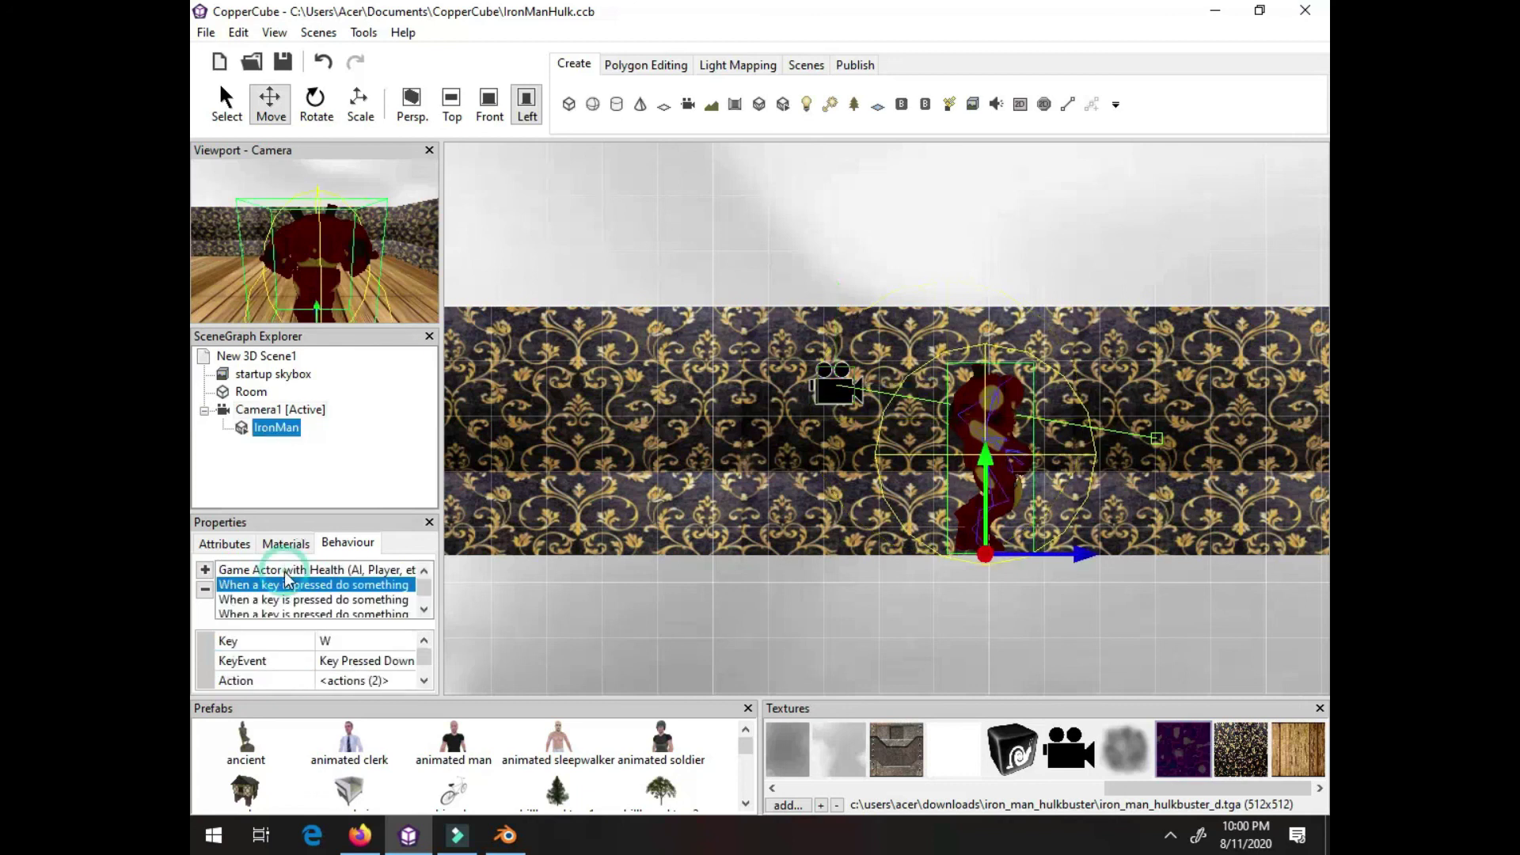
key(Up)
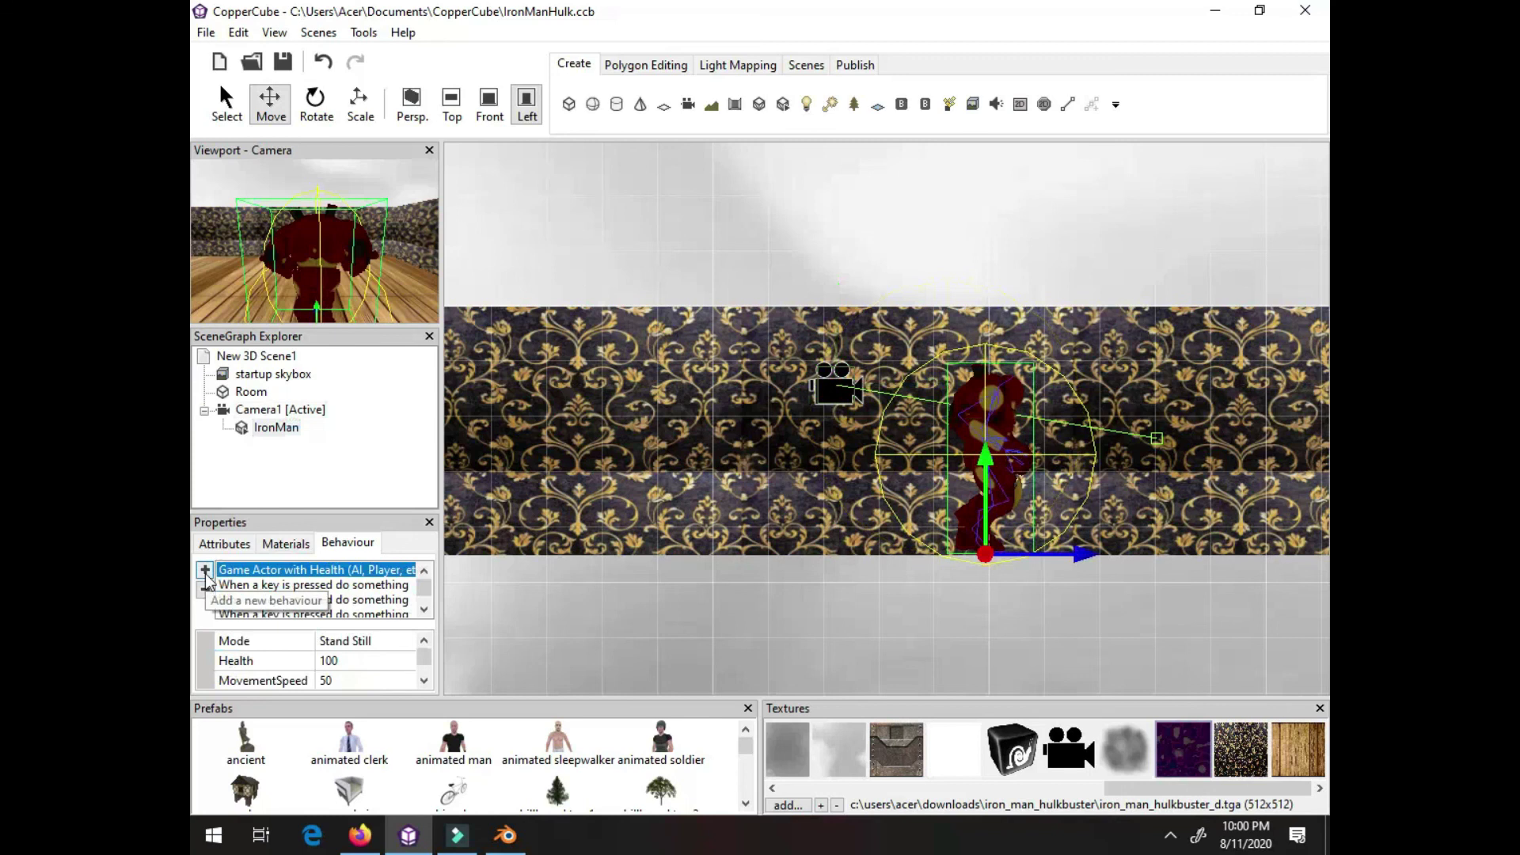
click(206, 570)
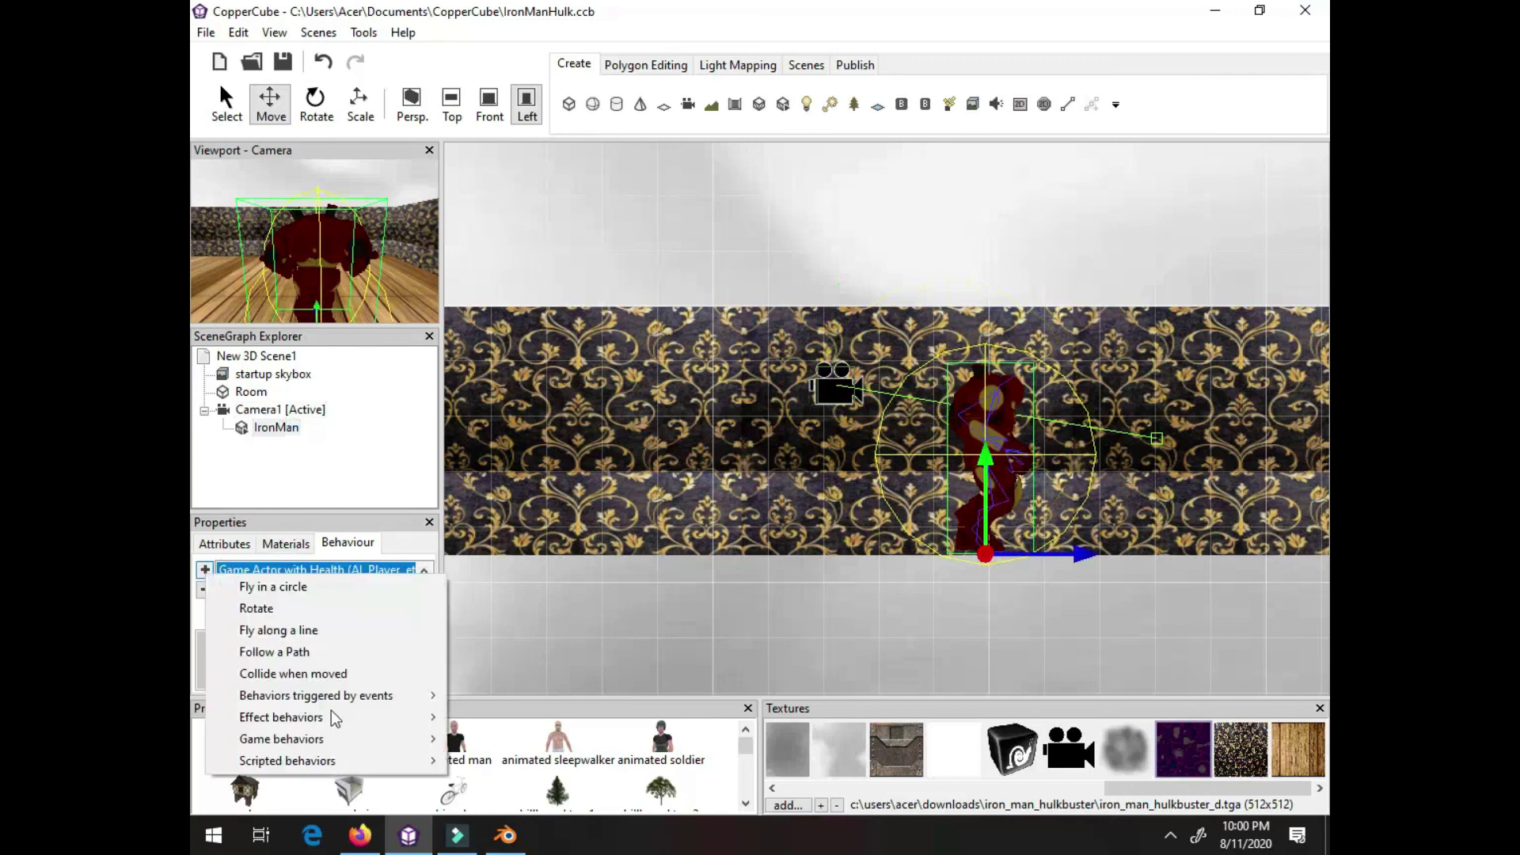
key(Down)
key(Down)
key(Down)
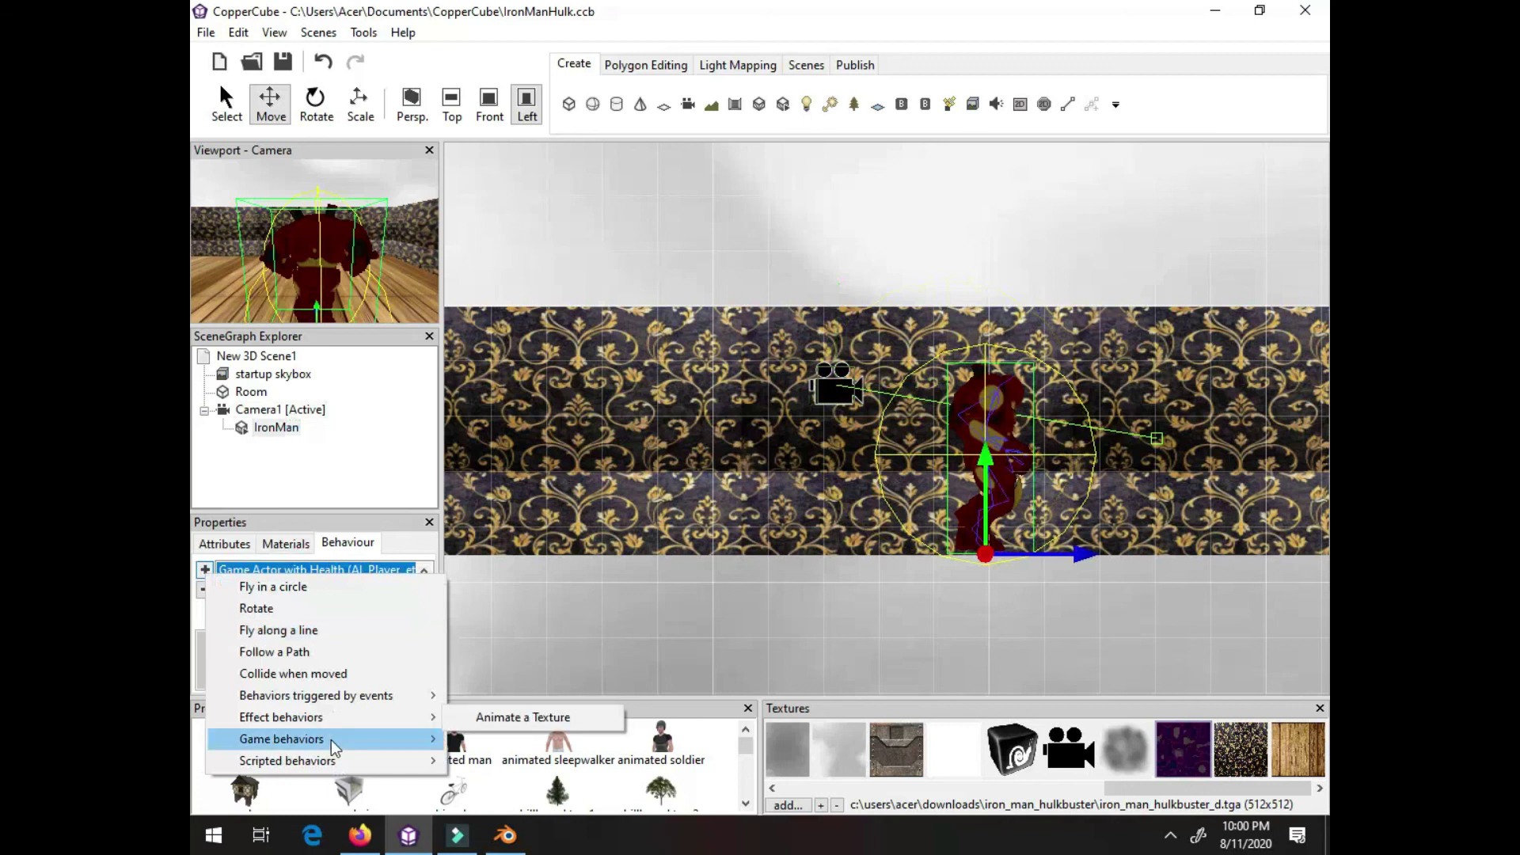
mouse_move(331, 739)
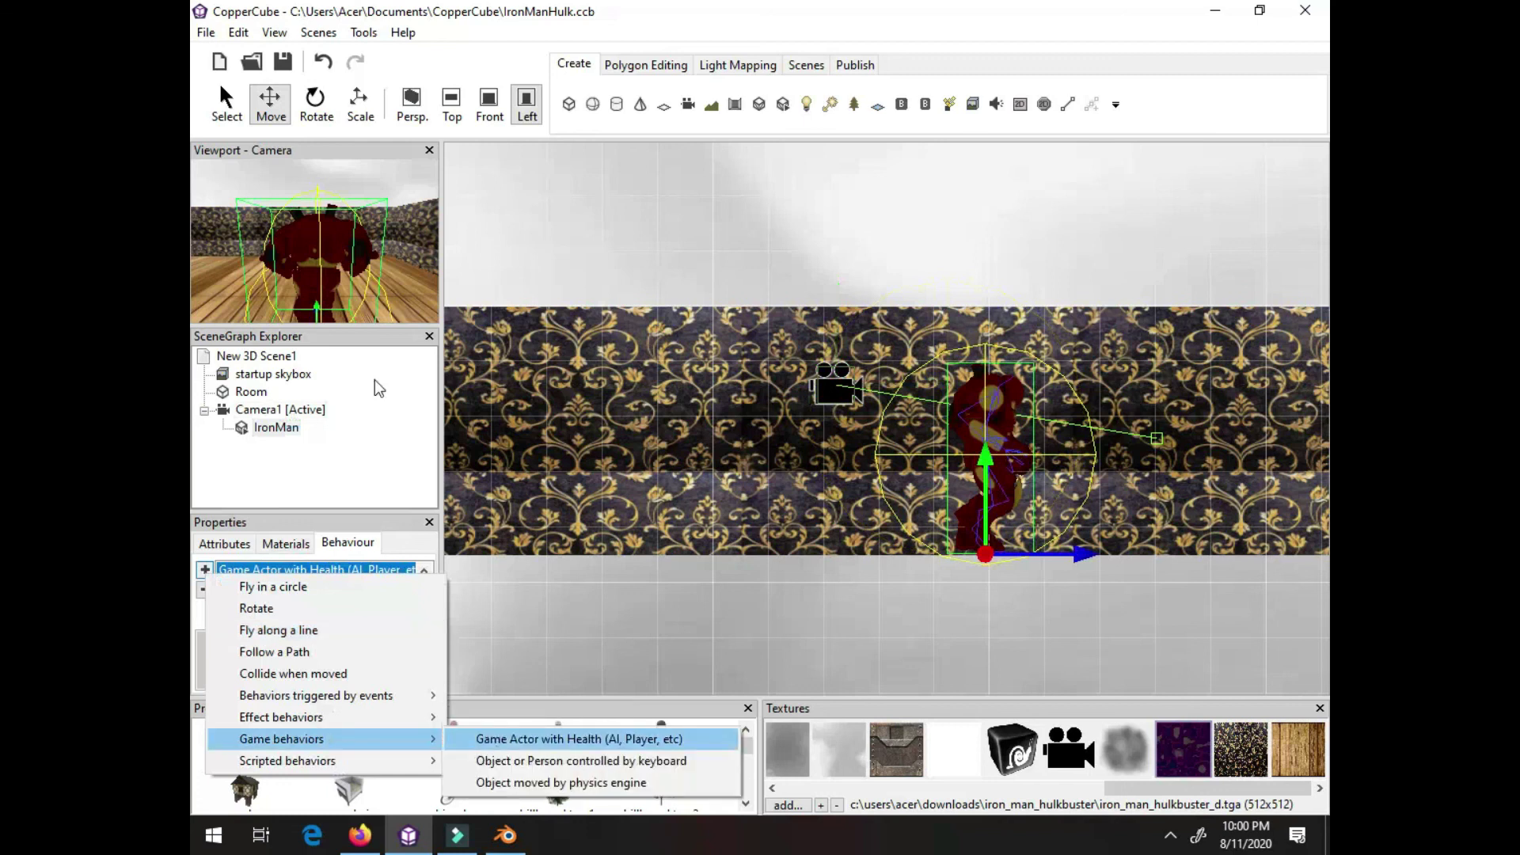
Examine the size, relative position and gravity settings of IronMan's Collide when moved behaviour
click(425, 608)
click(424, 608)
click(424, 608)
click(297, 599)
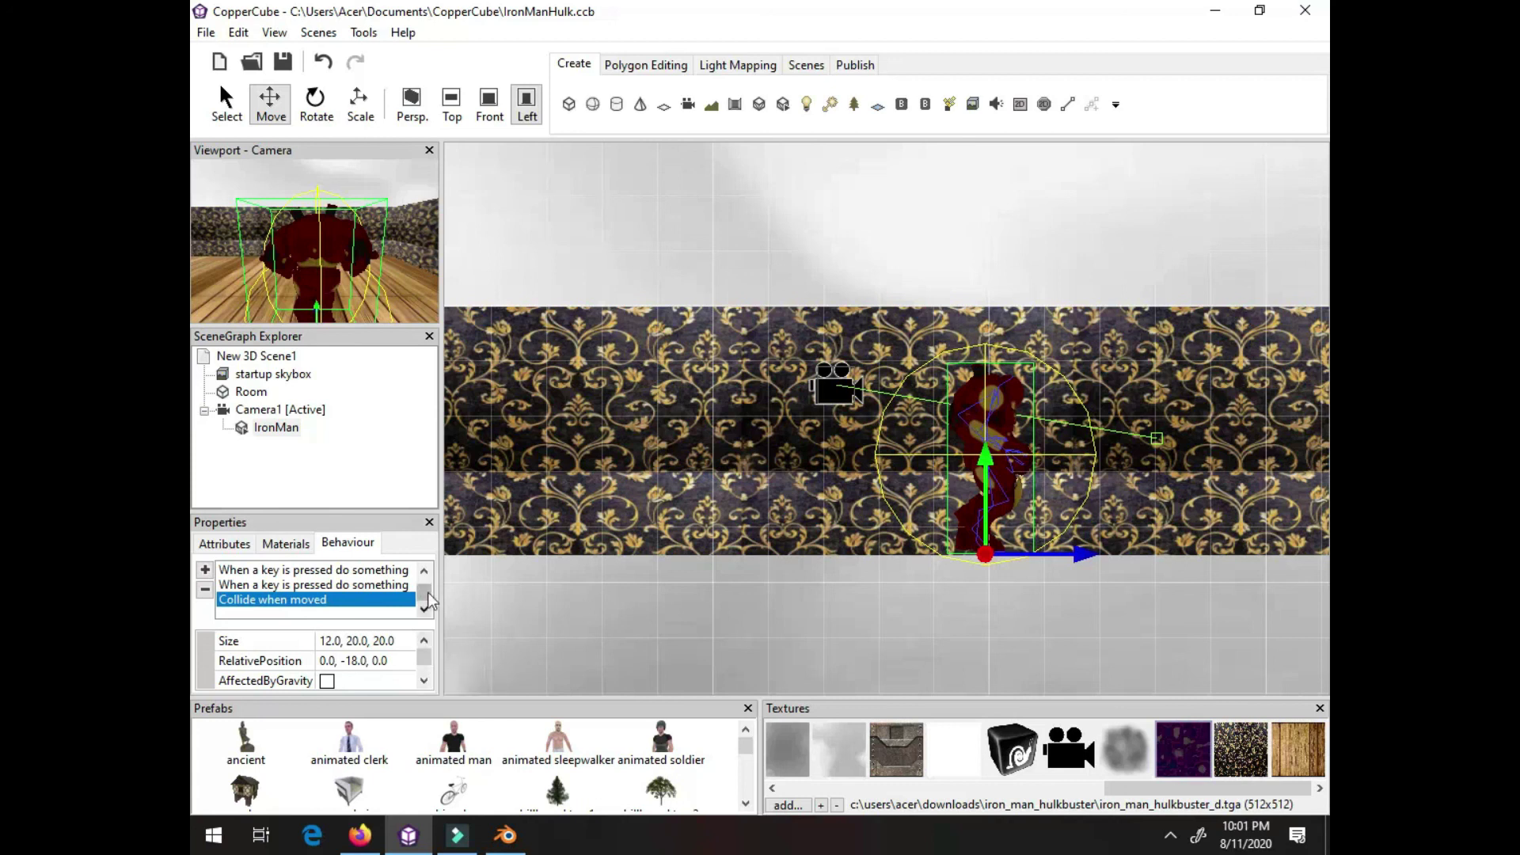
drag(428, 594, 428, 576)
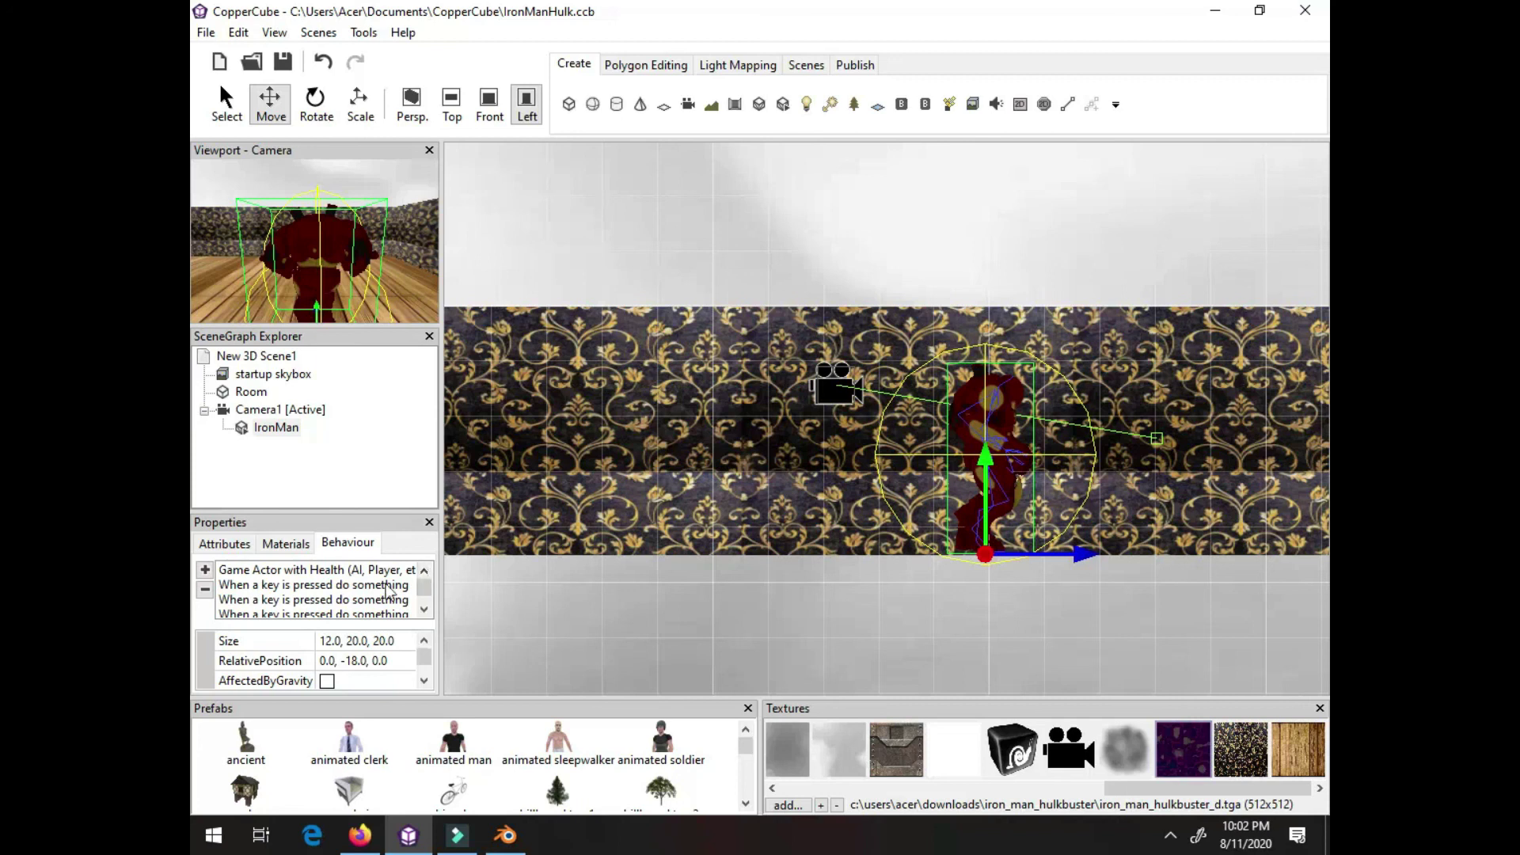
Examine IronMan's first key-press behaviour and the event-triggered behaviours that can be added
click(274, 599)
click(273, 591)
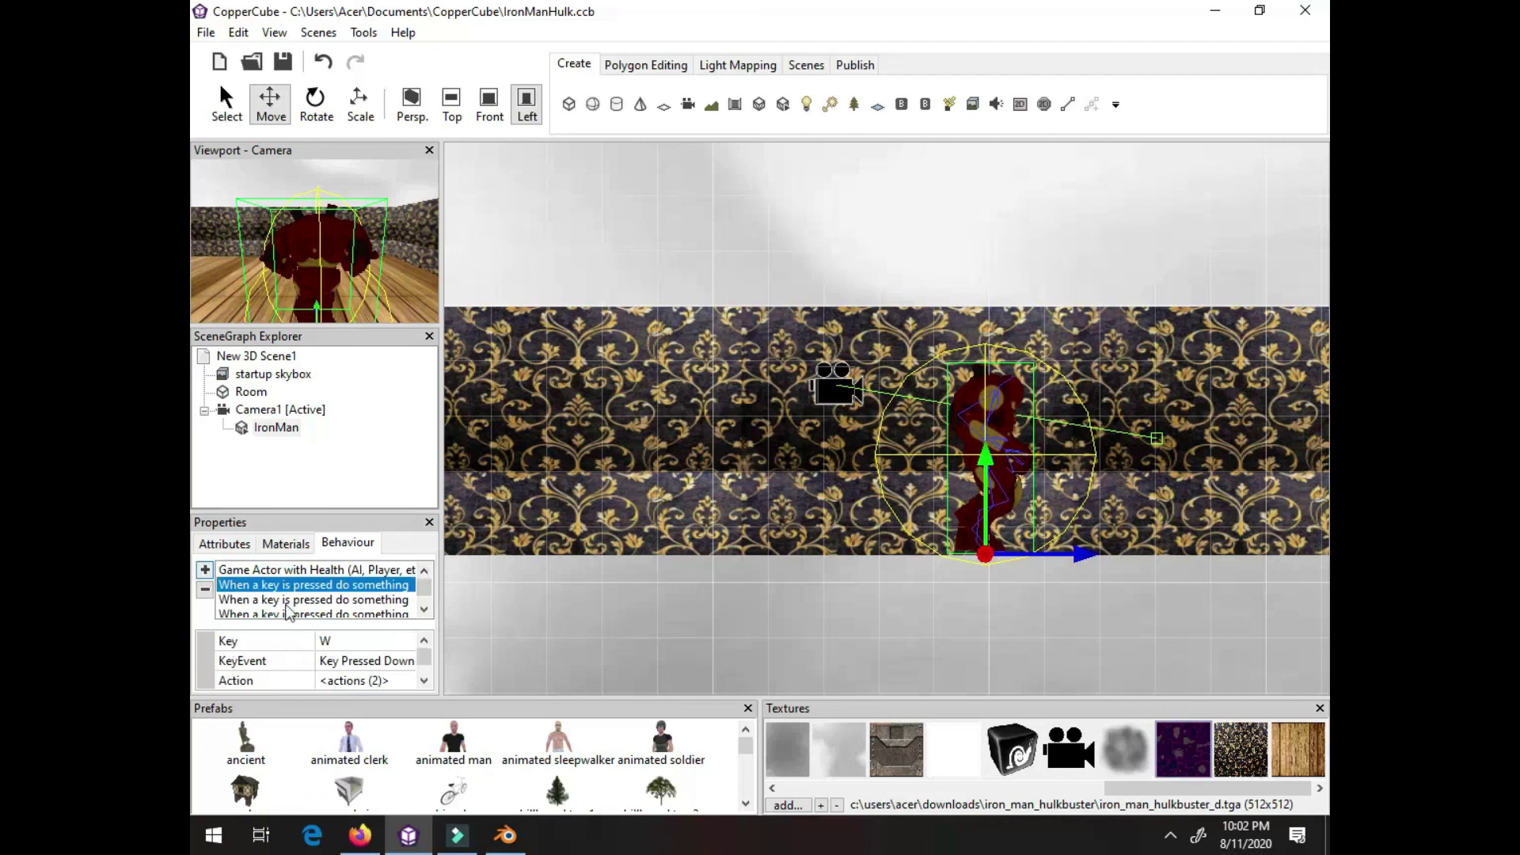
click(204, 570)
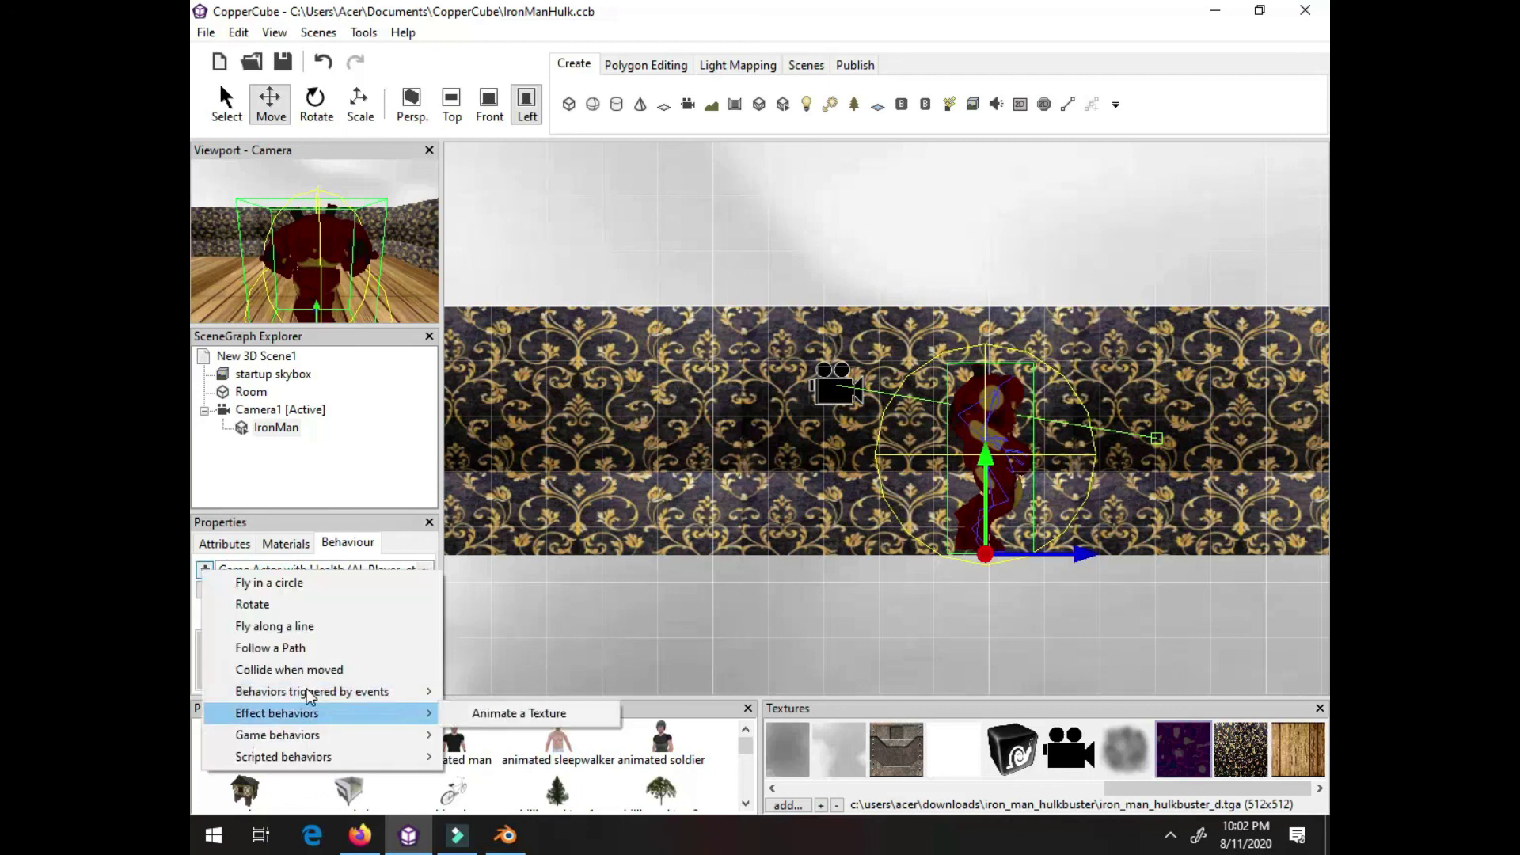
mouse_move(309, 694)
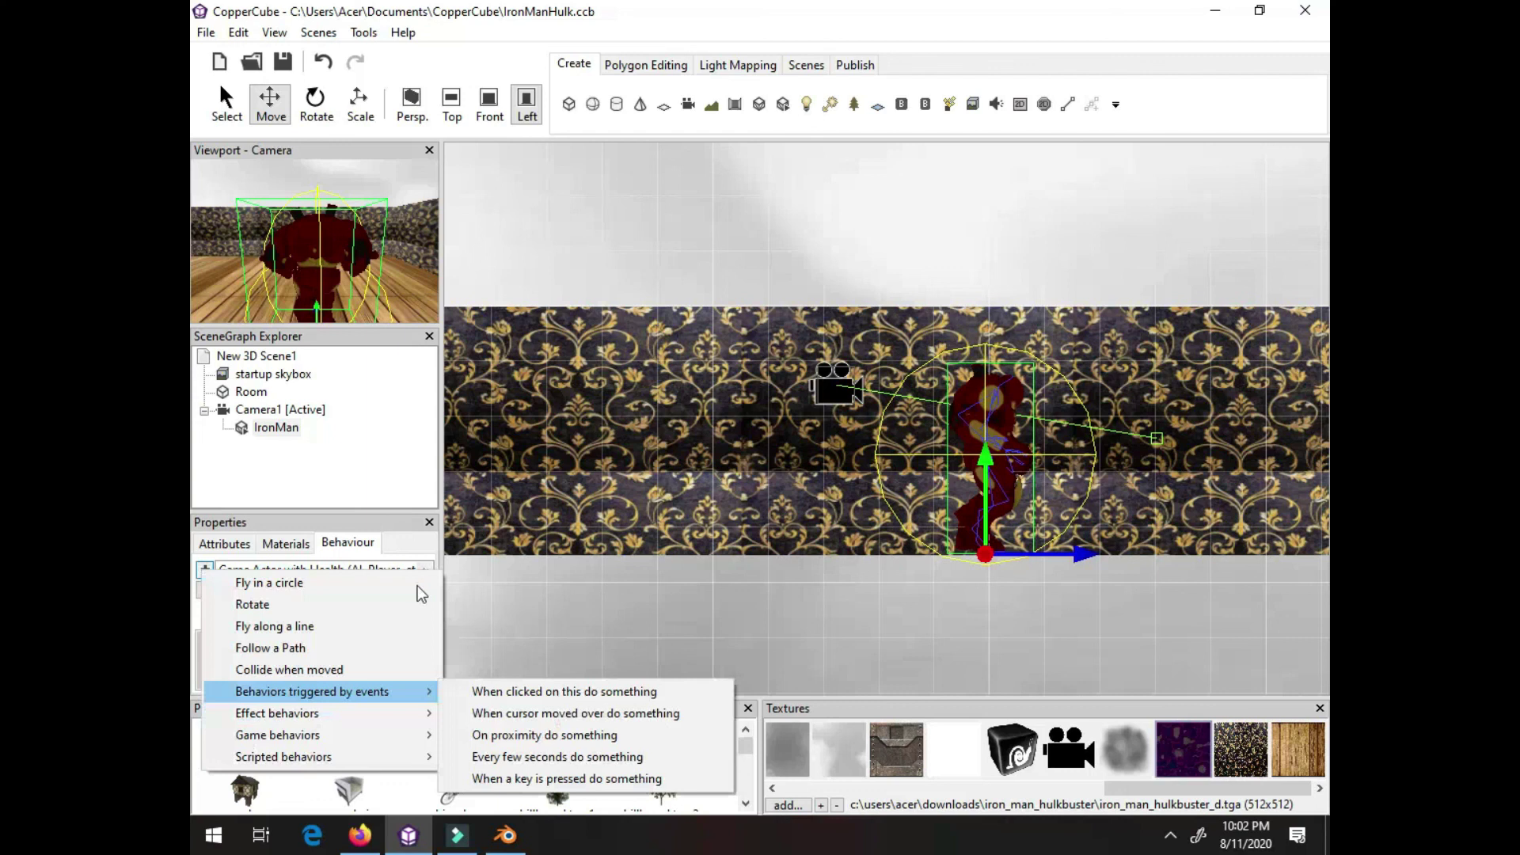
key(Escape)
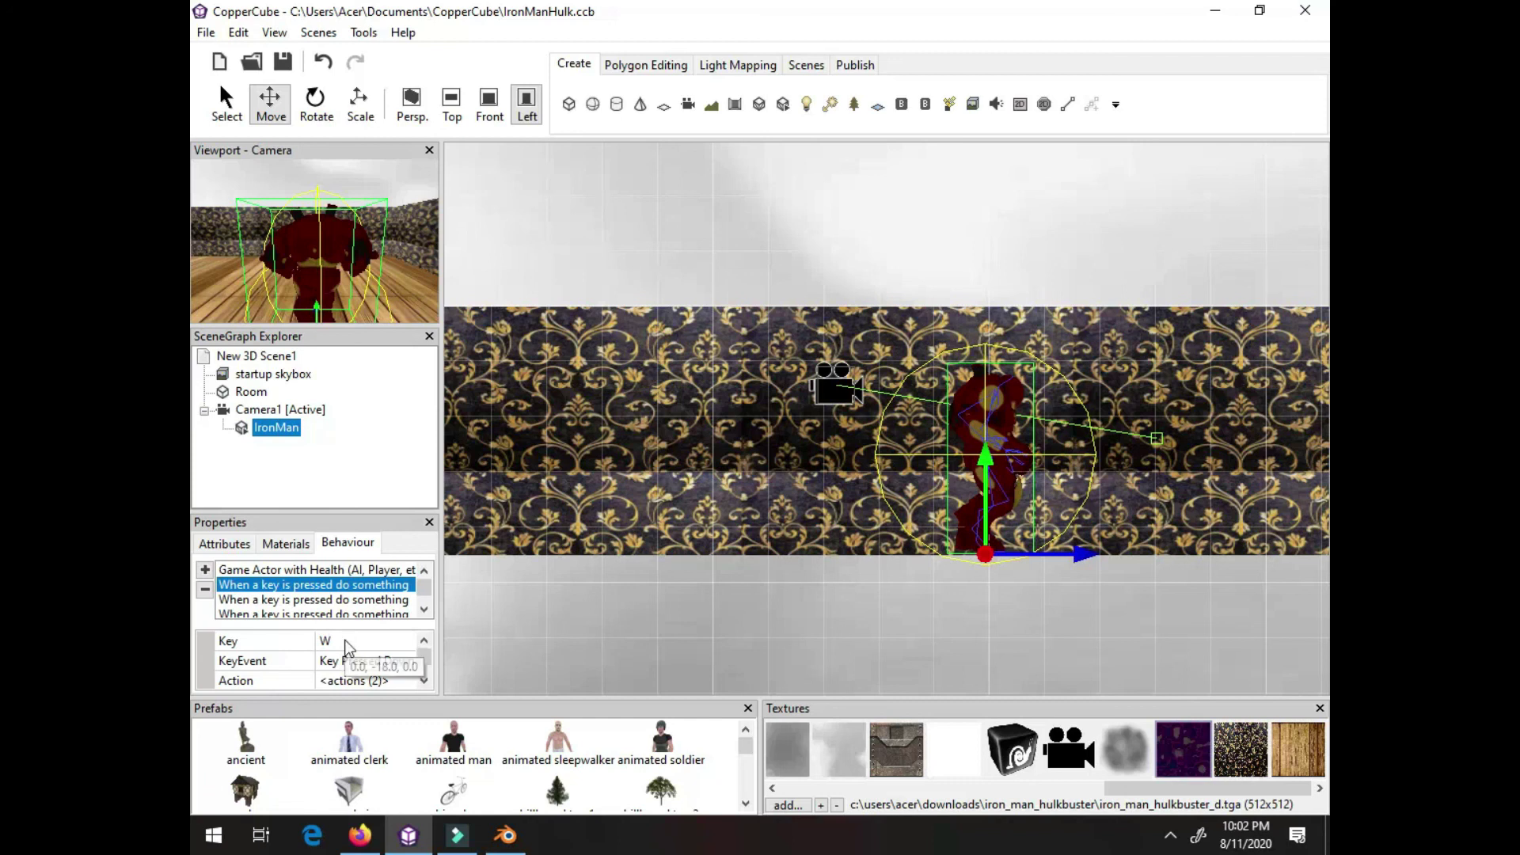
Open the action list of IronMan's Key Pressed Down behaviour for the W key
click(377, 662)
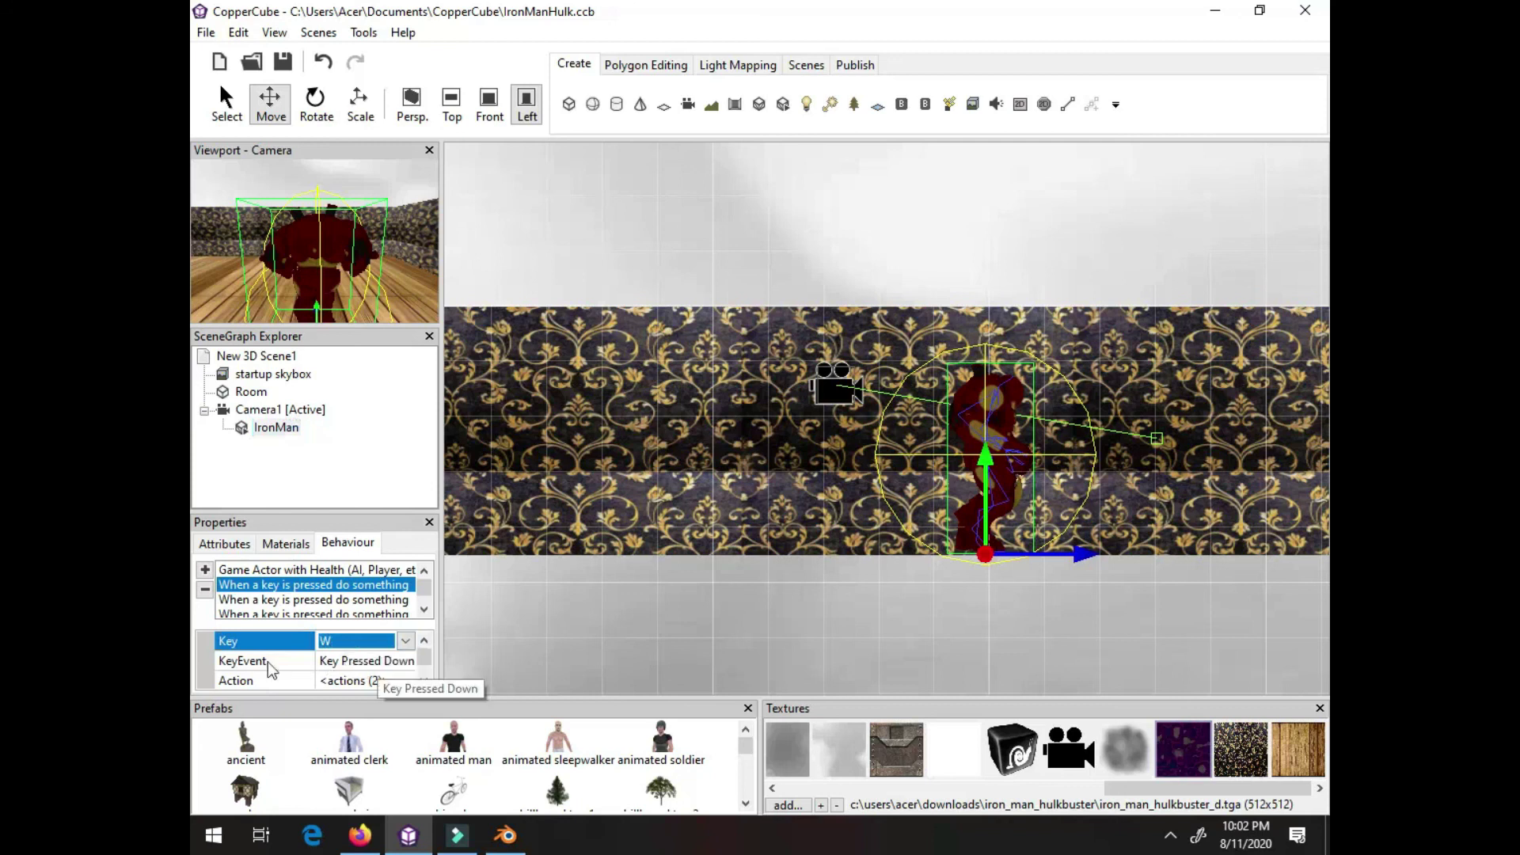
click(406, 669)
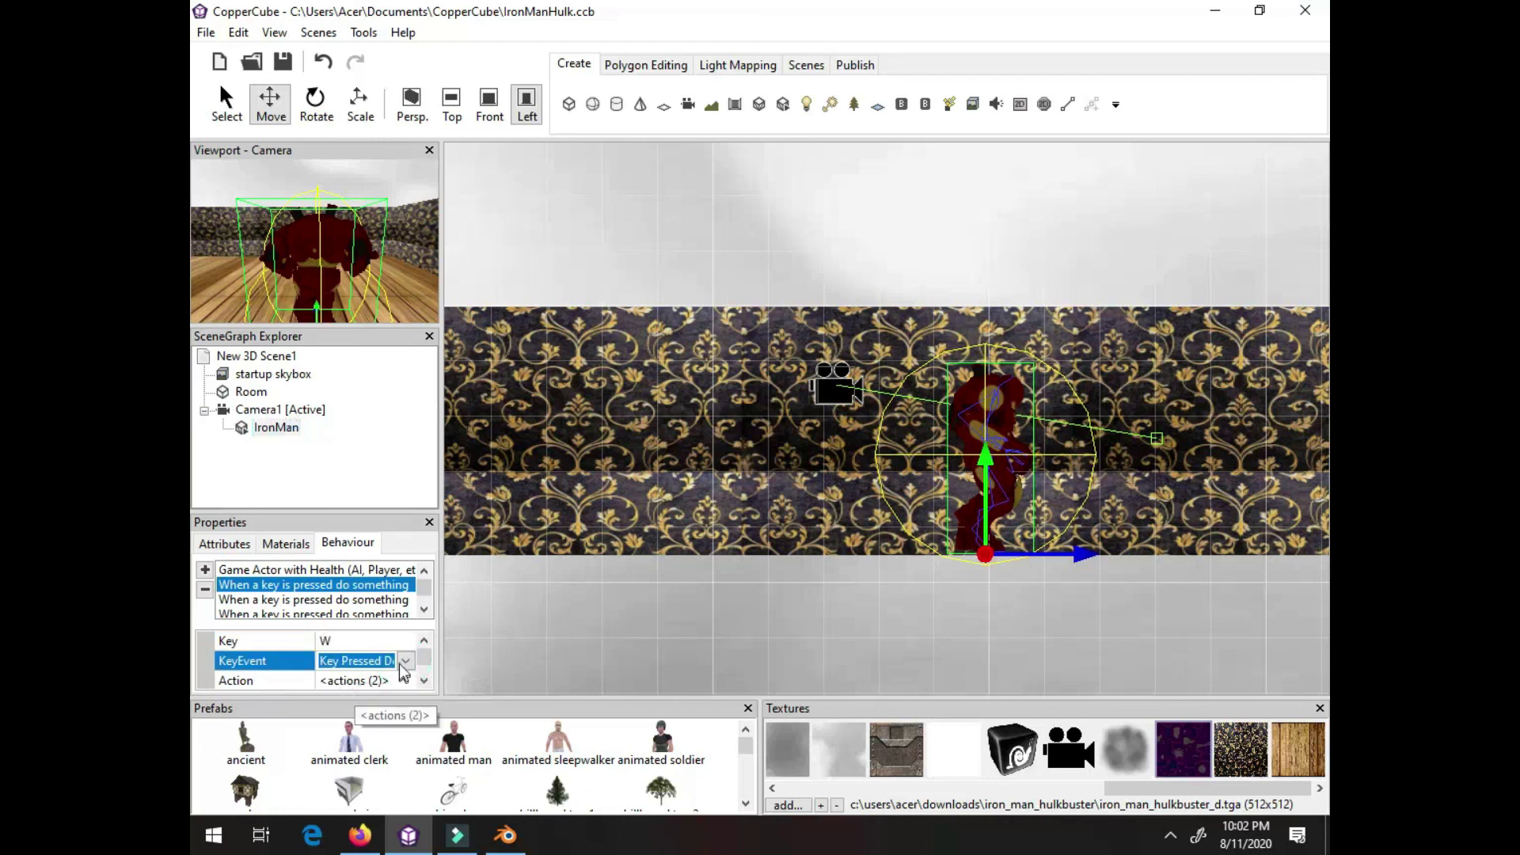
click(404, 672)
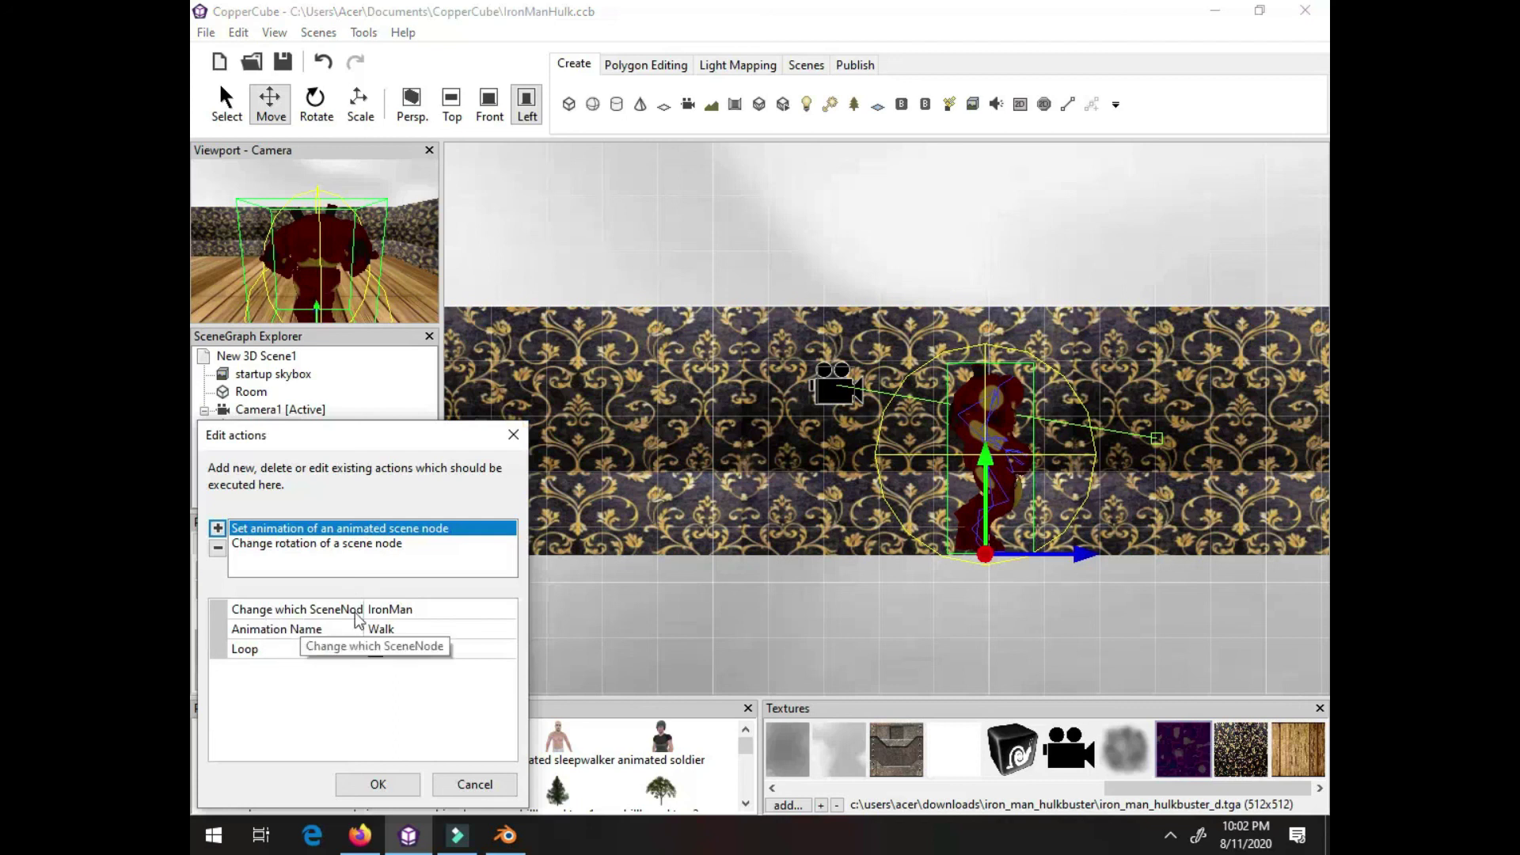
click(382, 611)
click(506, 610)
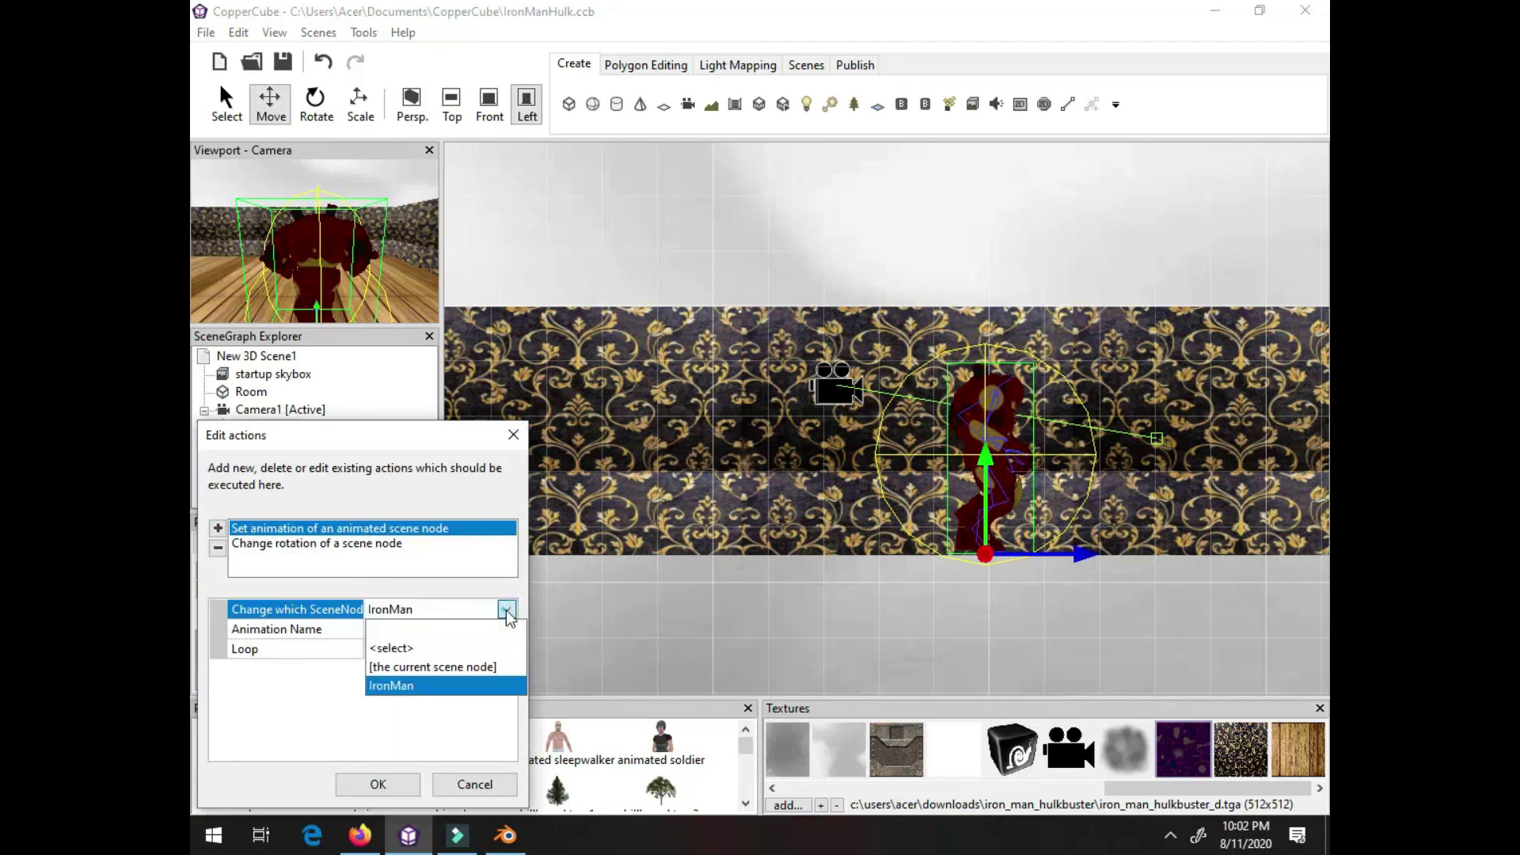
click(471, 648)
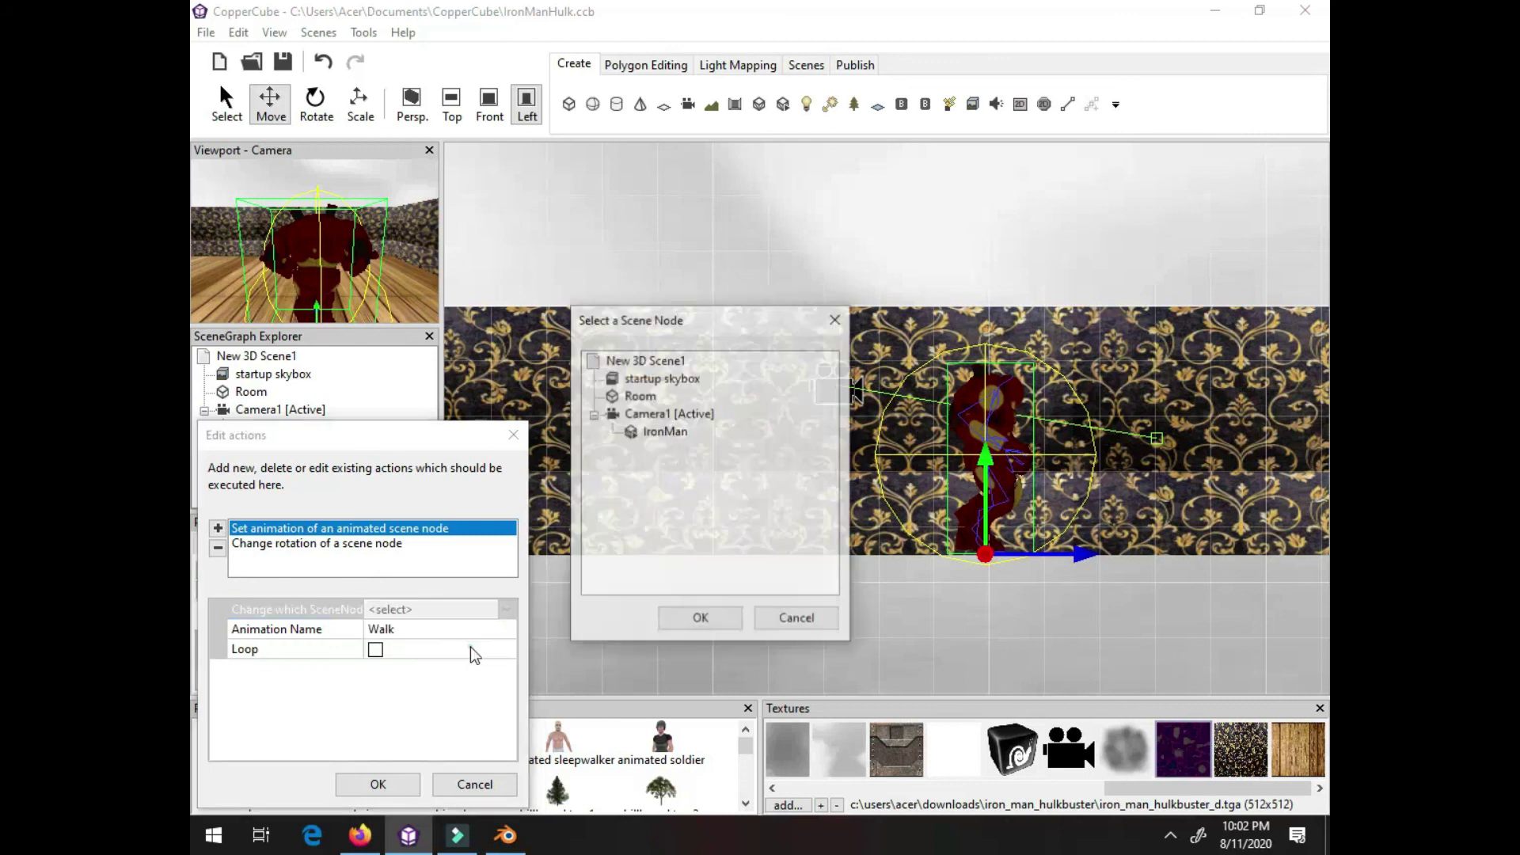
click(787, 619)
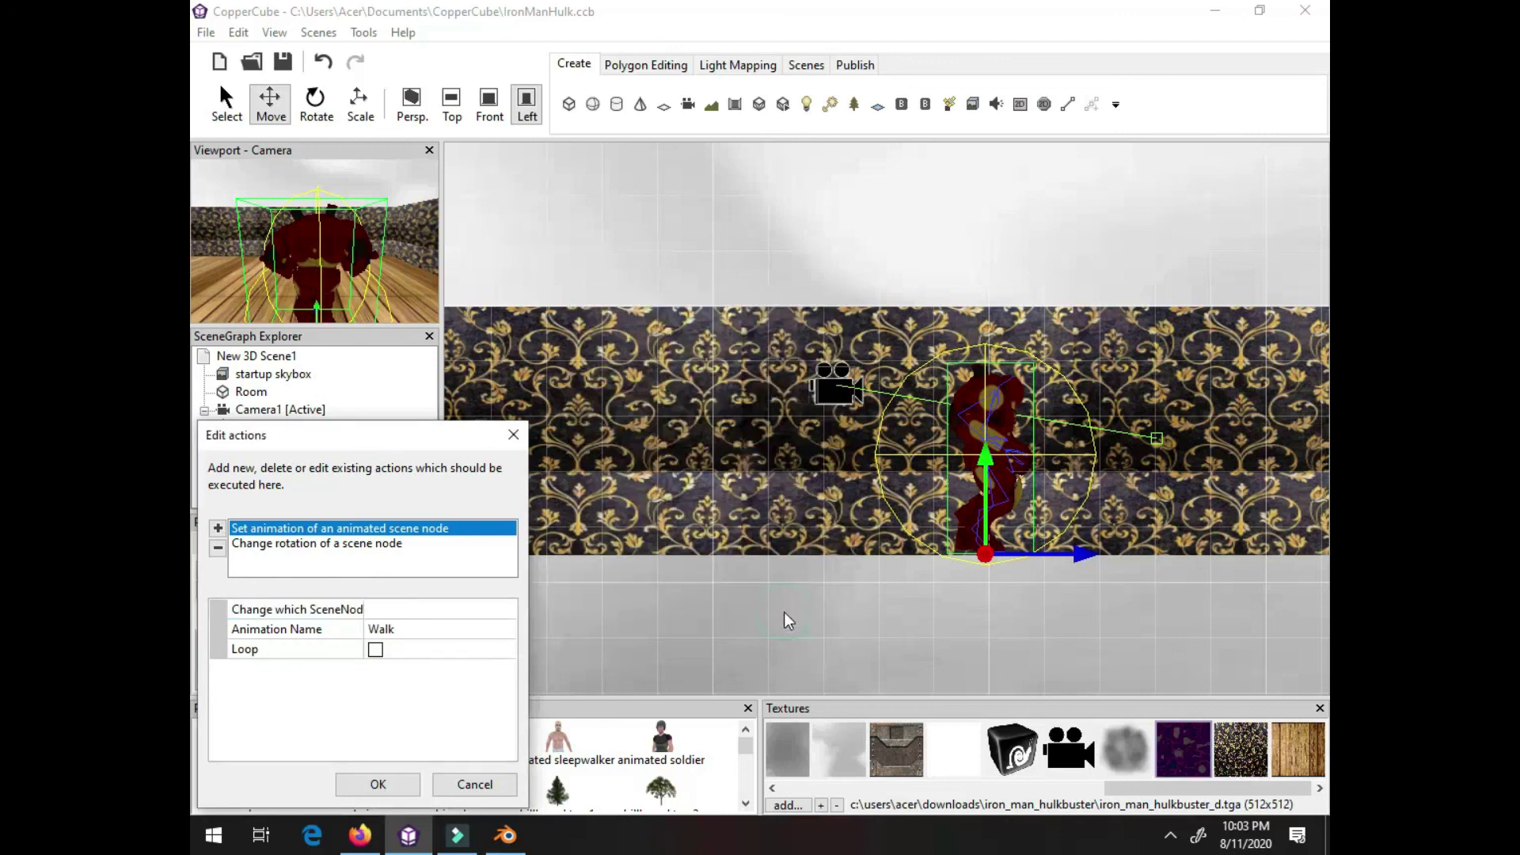
Set IronMan as the scene node for the W key's Walk animation action, check the rotation action and accept the action list
click(440, 610)
click(441, 611)
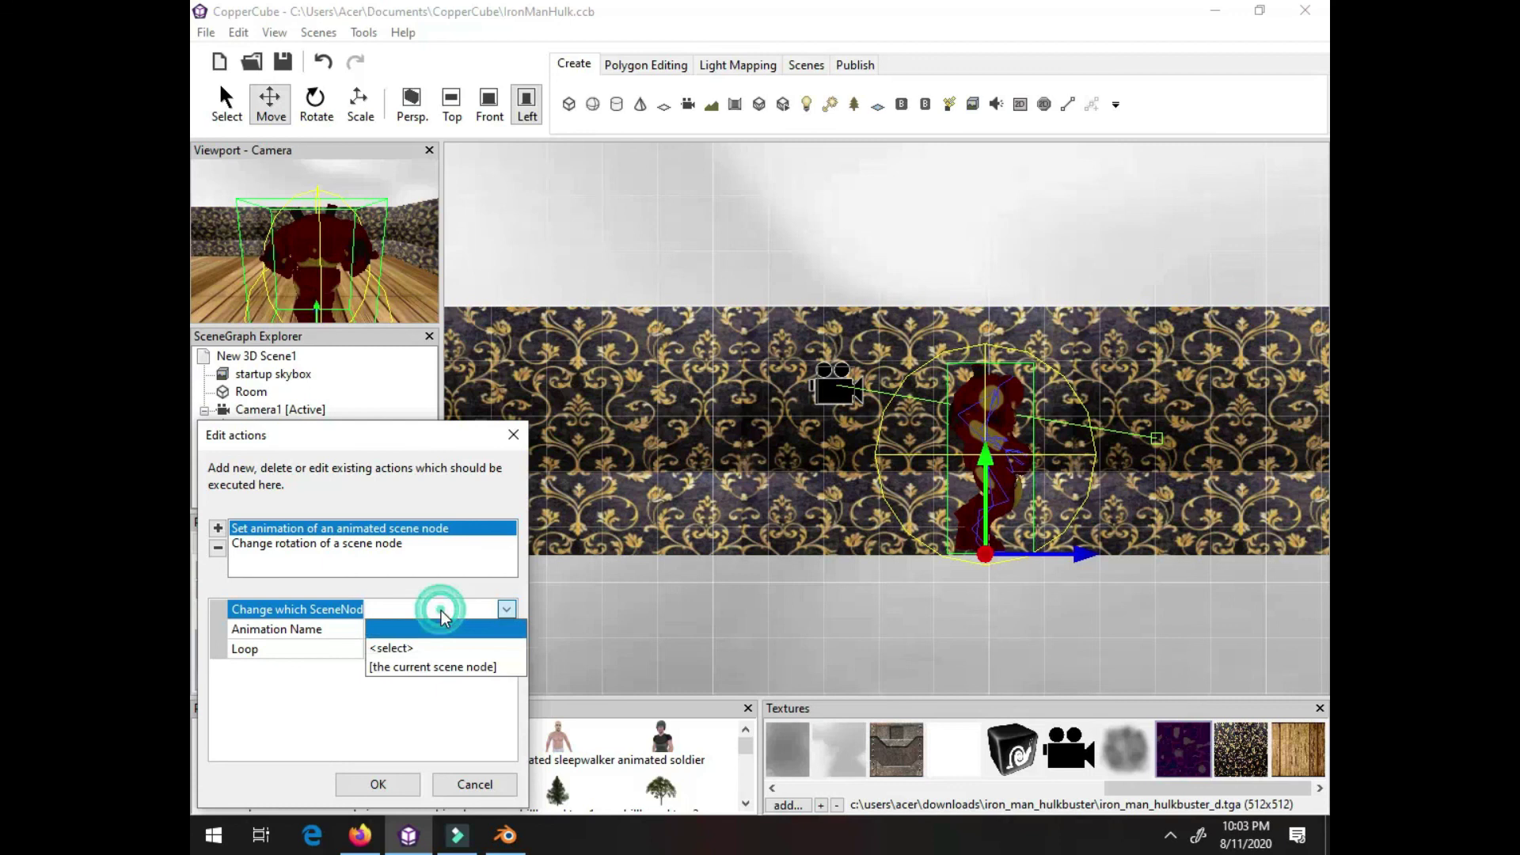
click(415, 647)
click(675, 434)
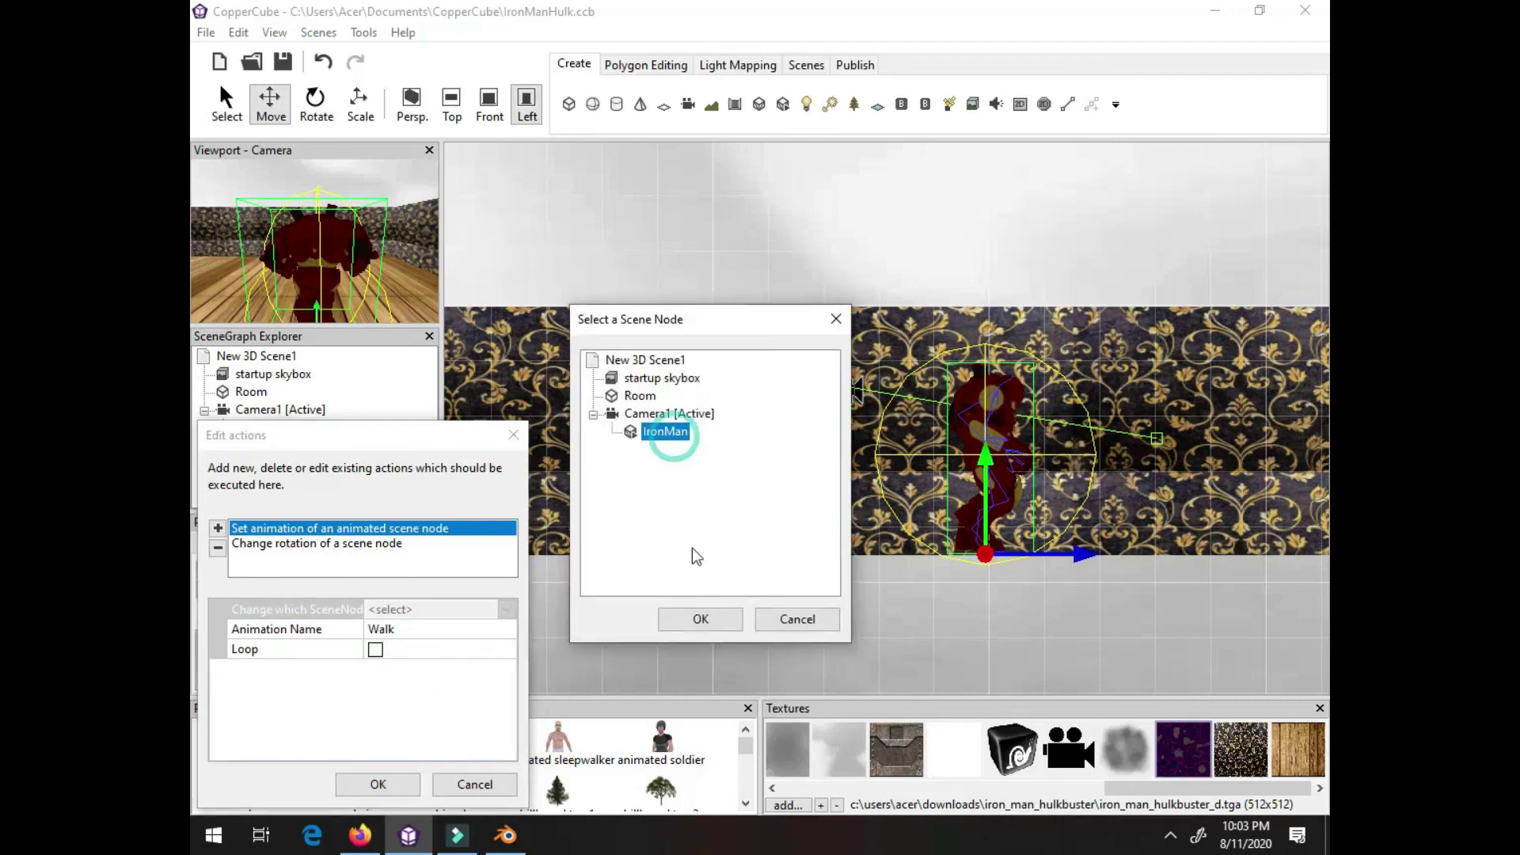
click(699, 619)
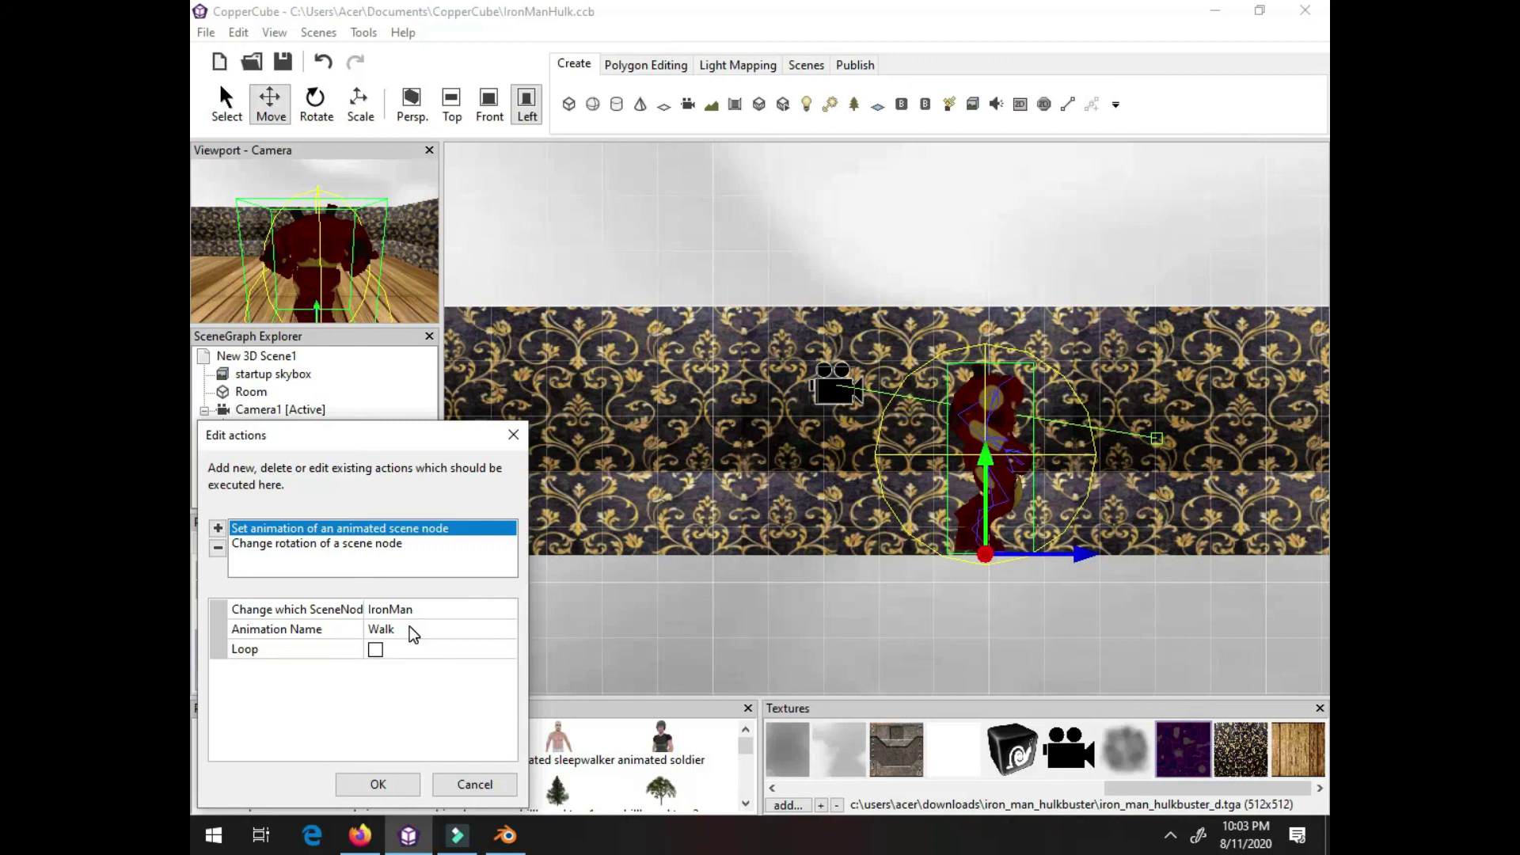
click(340, 543)
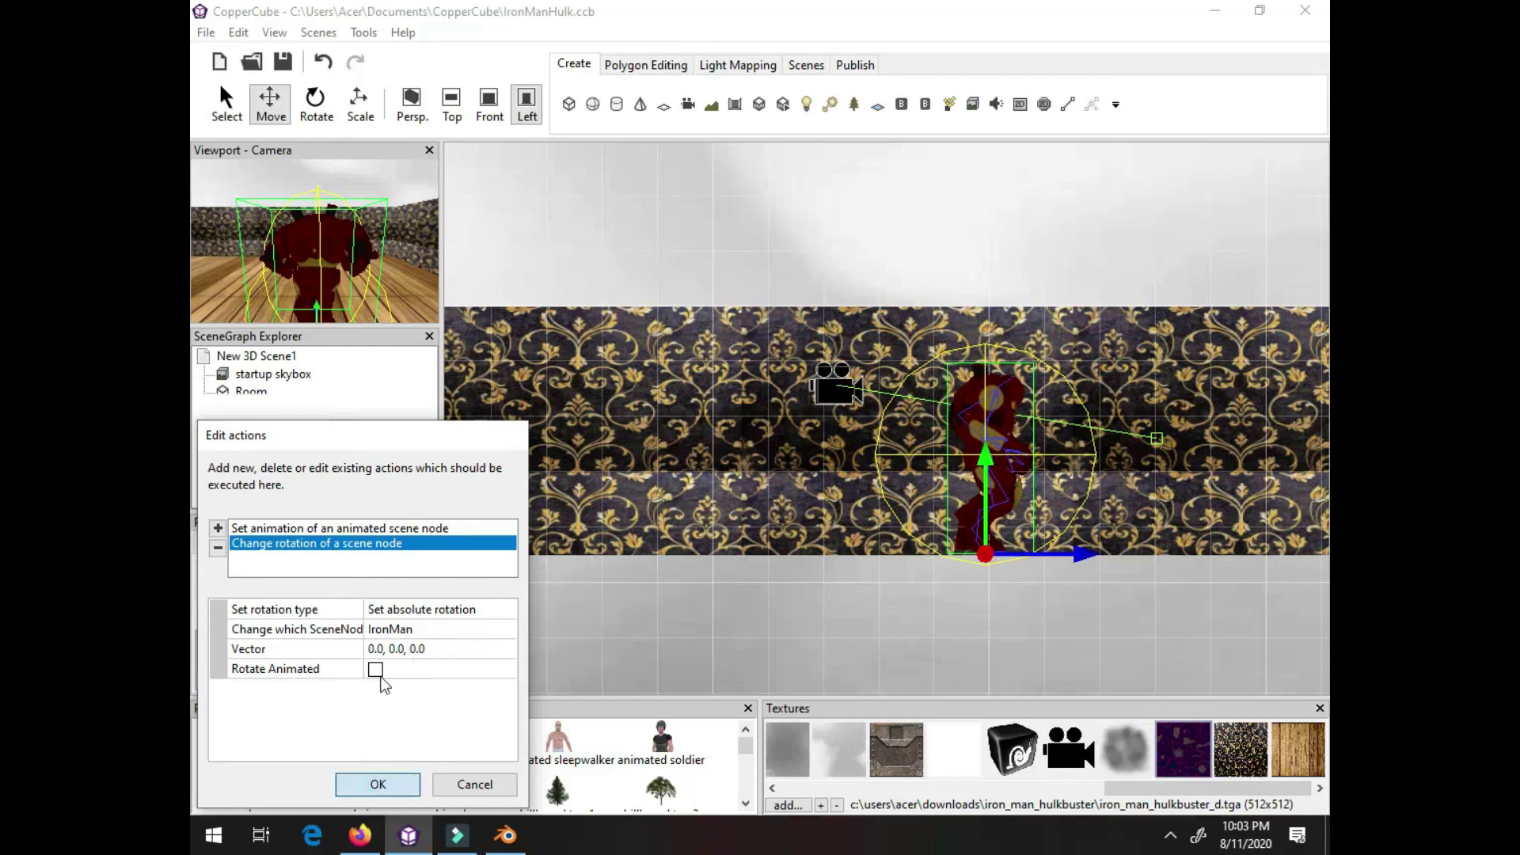
key(Return)
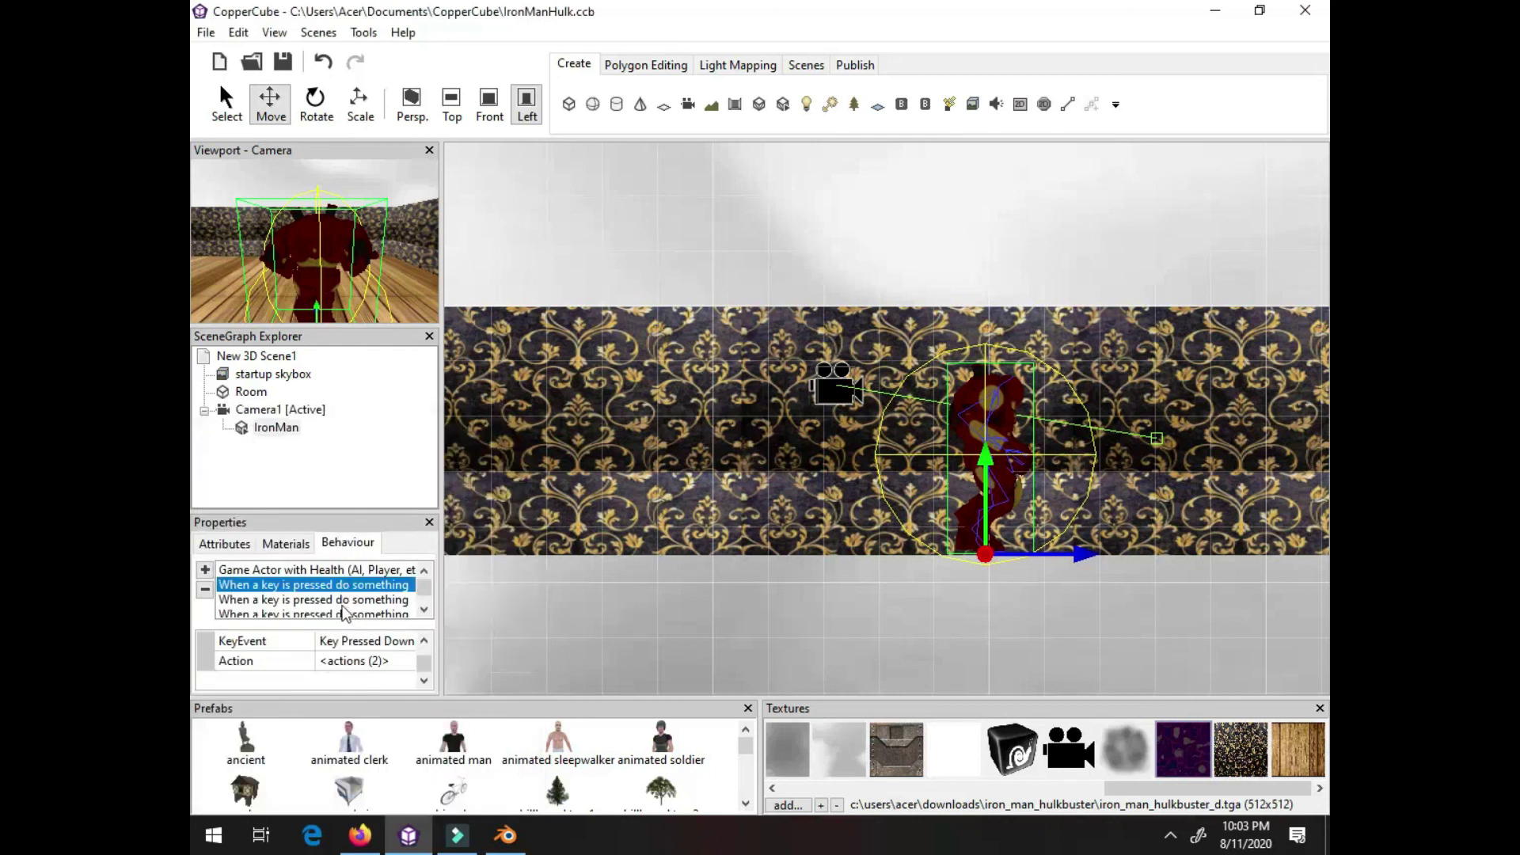
Examine the W key's Key Left Up behaviour on IronMan, including its animation and rotation actions
click(342, 600)
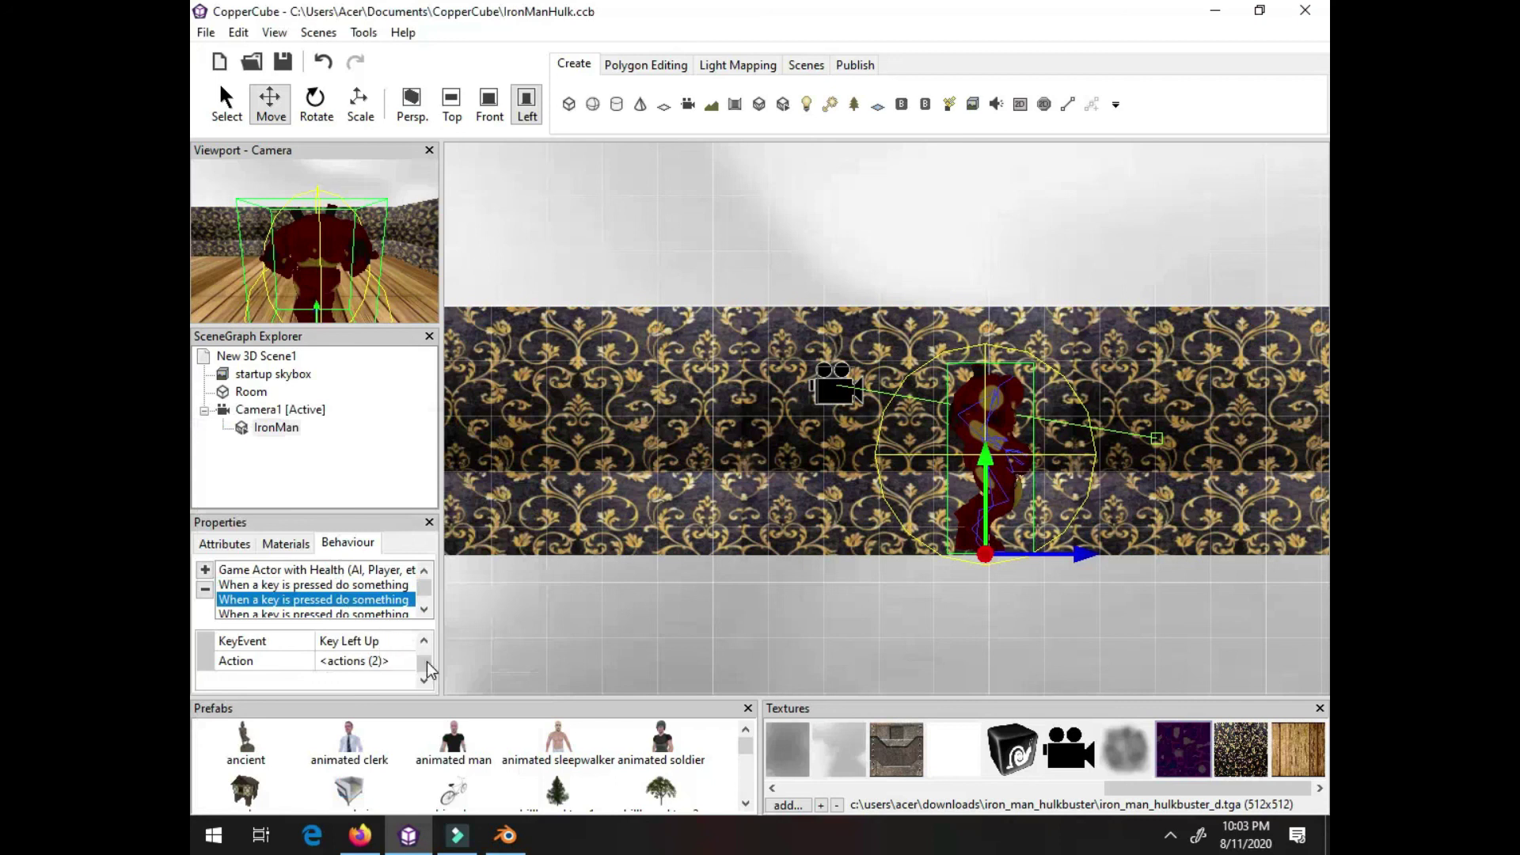
scroll(365, 663, up, 1)
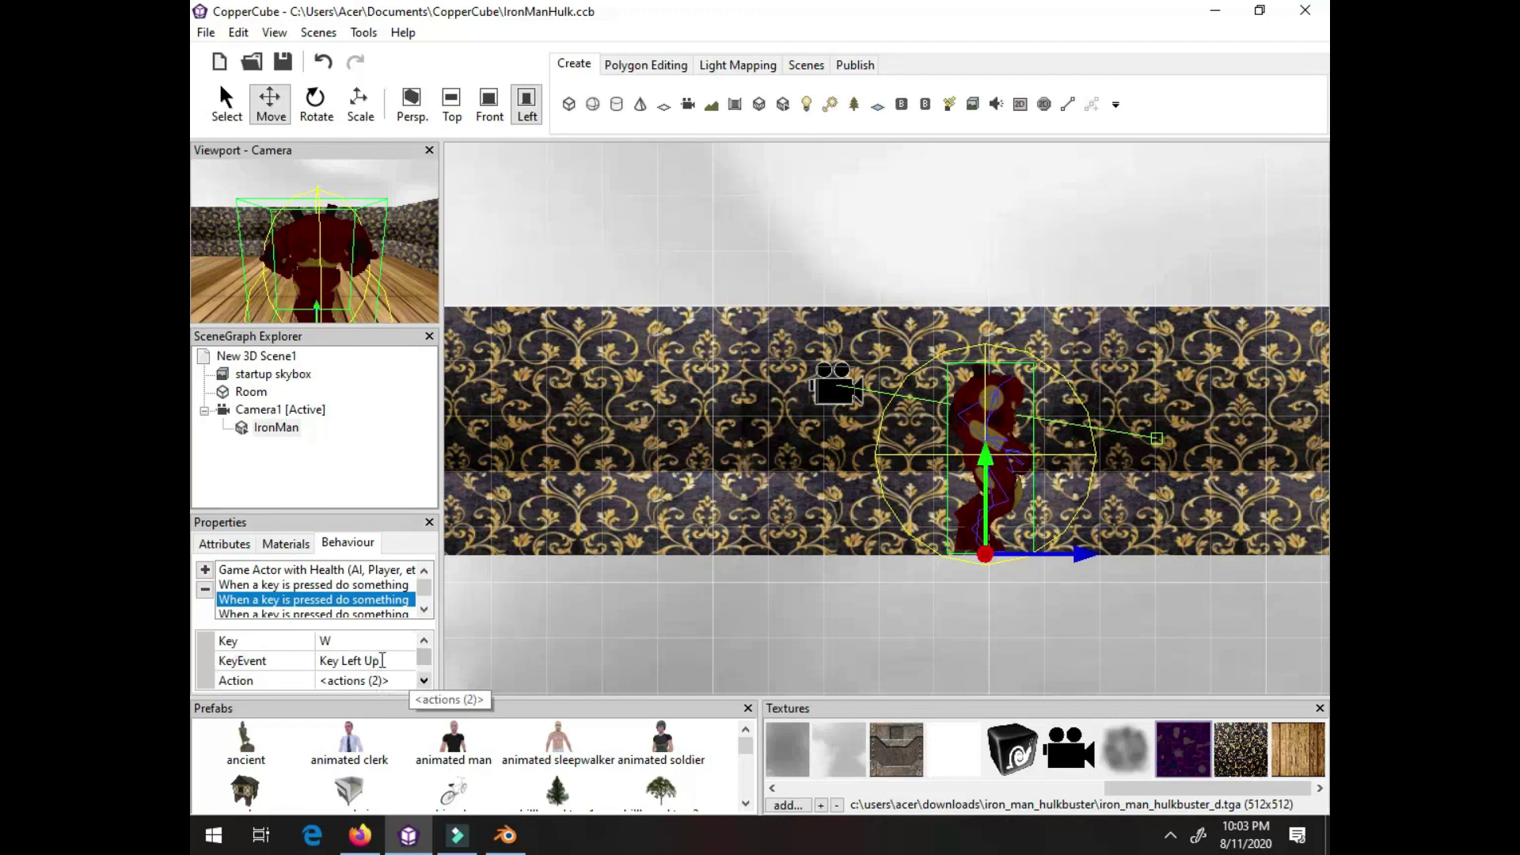
click(424, 680)
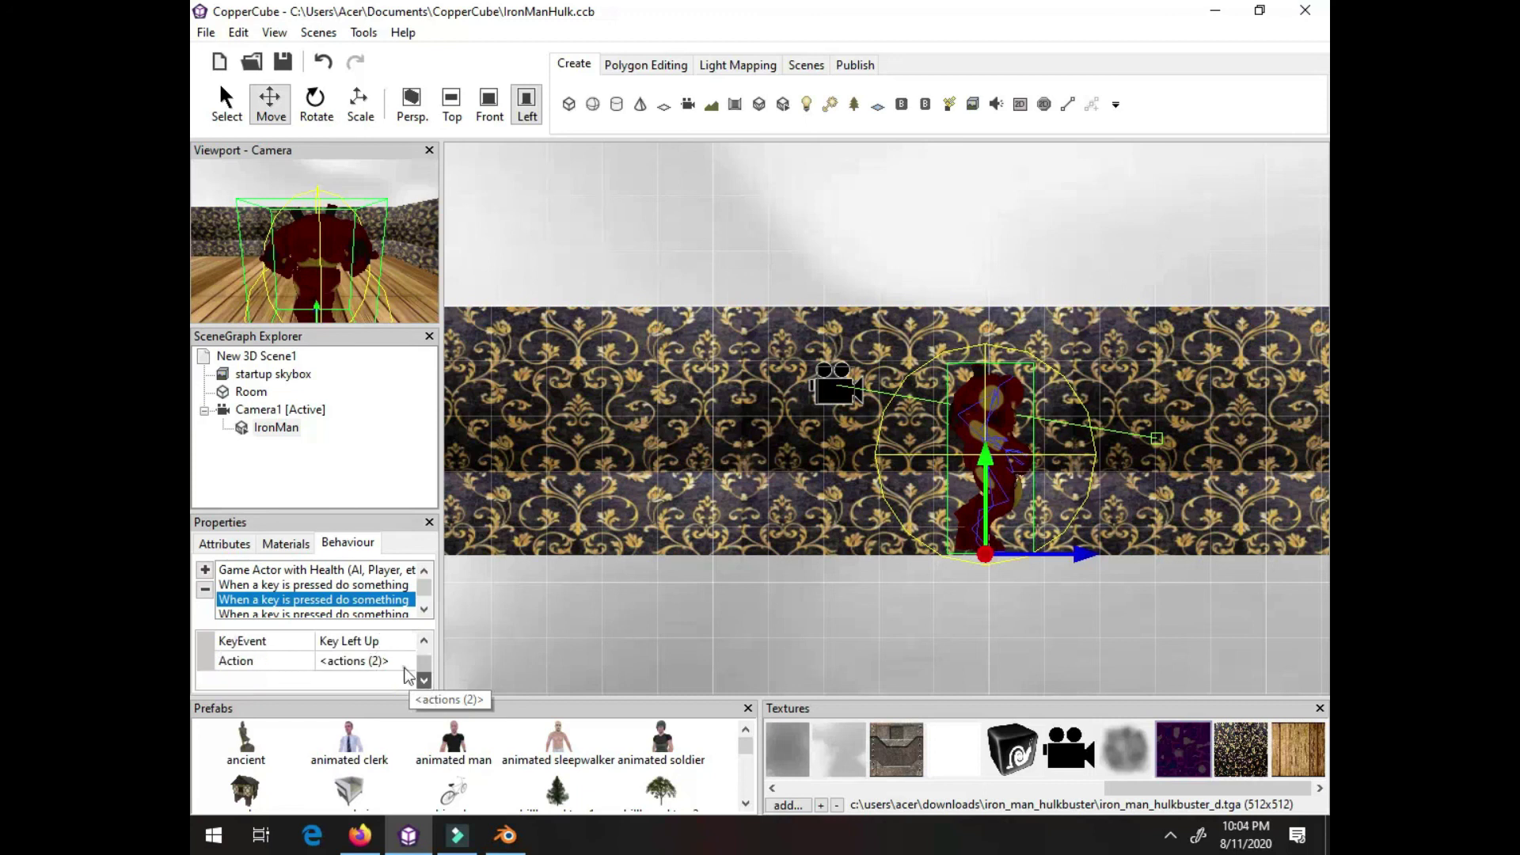
click(405, 668)
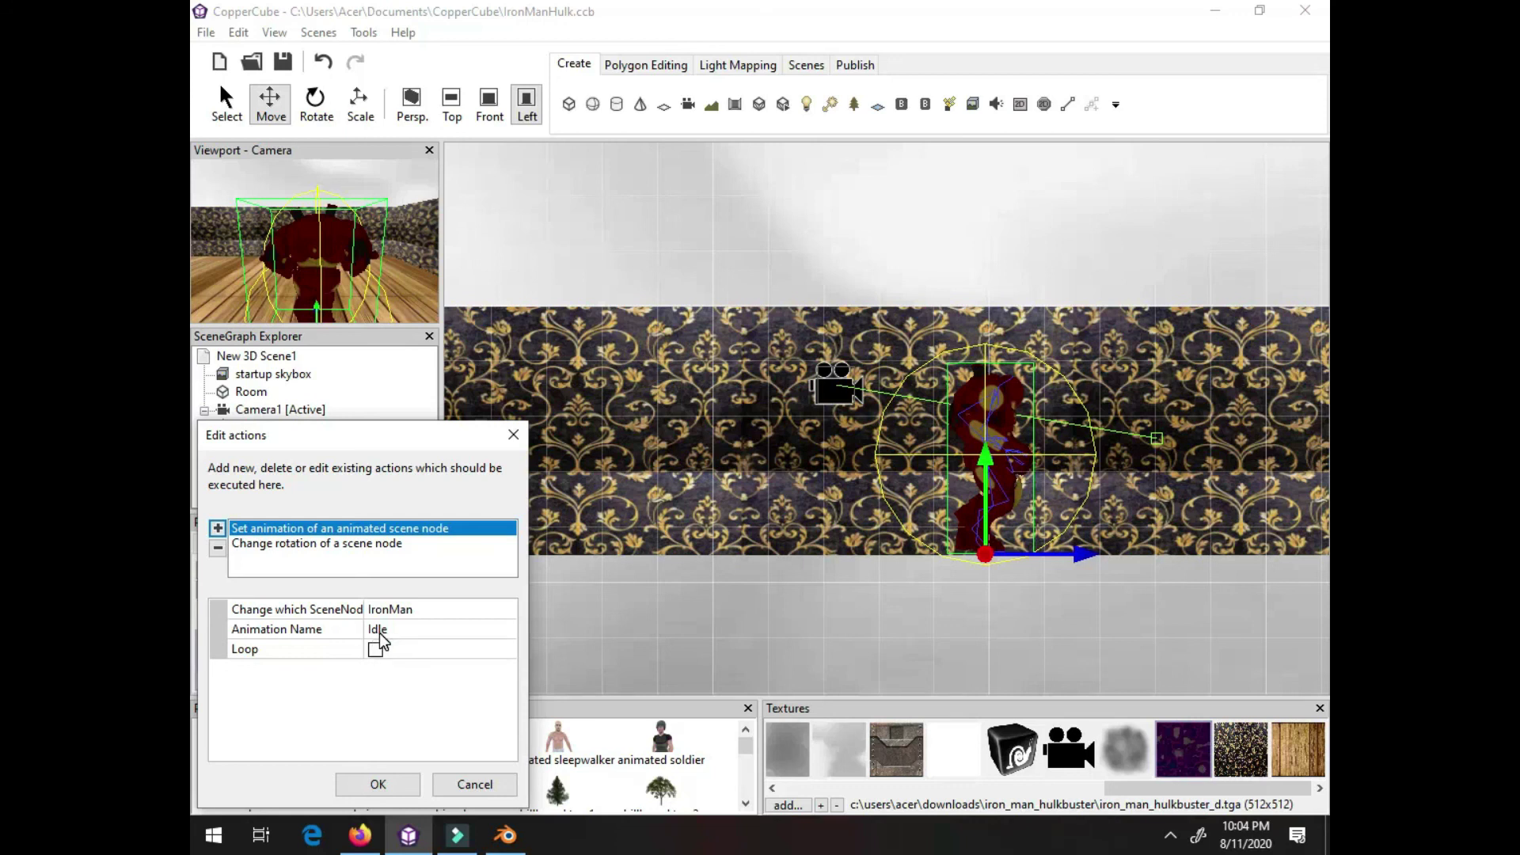
click(350, 545)
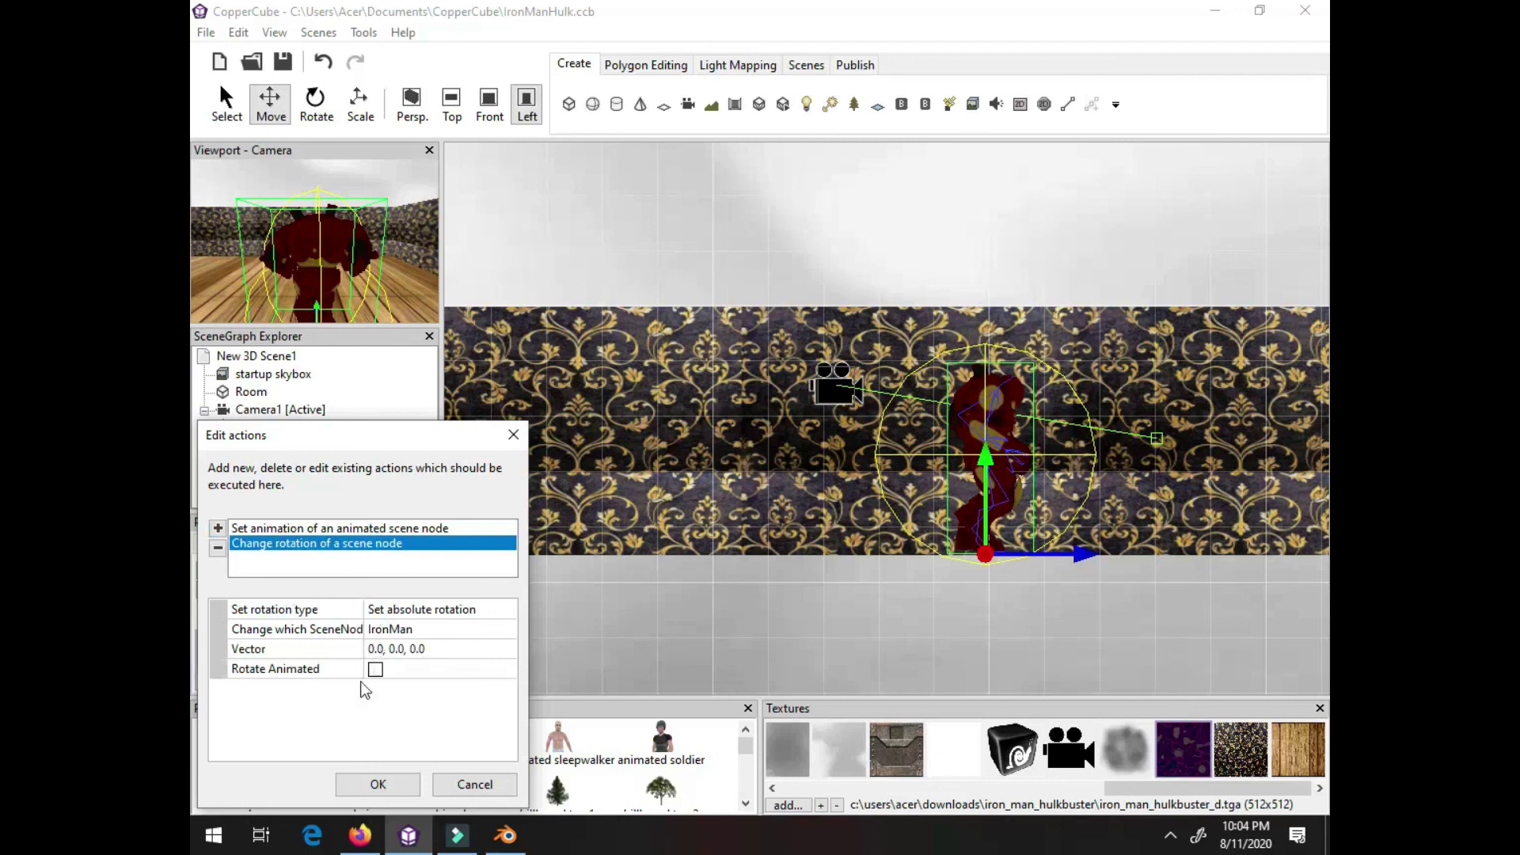
click(361, 784)
key(Return)
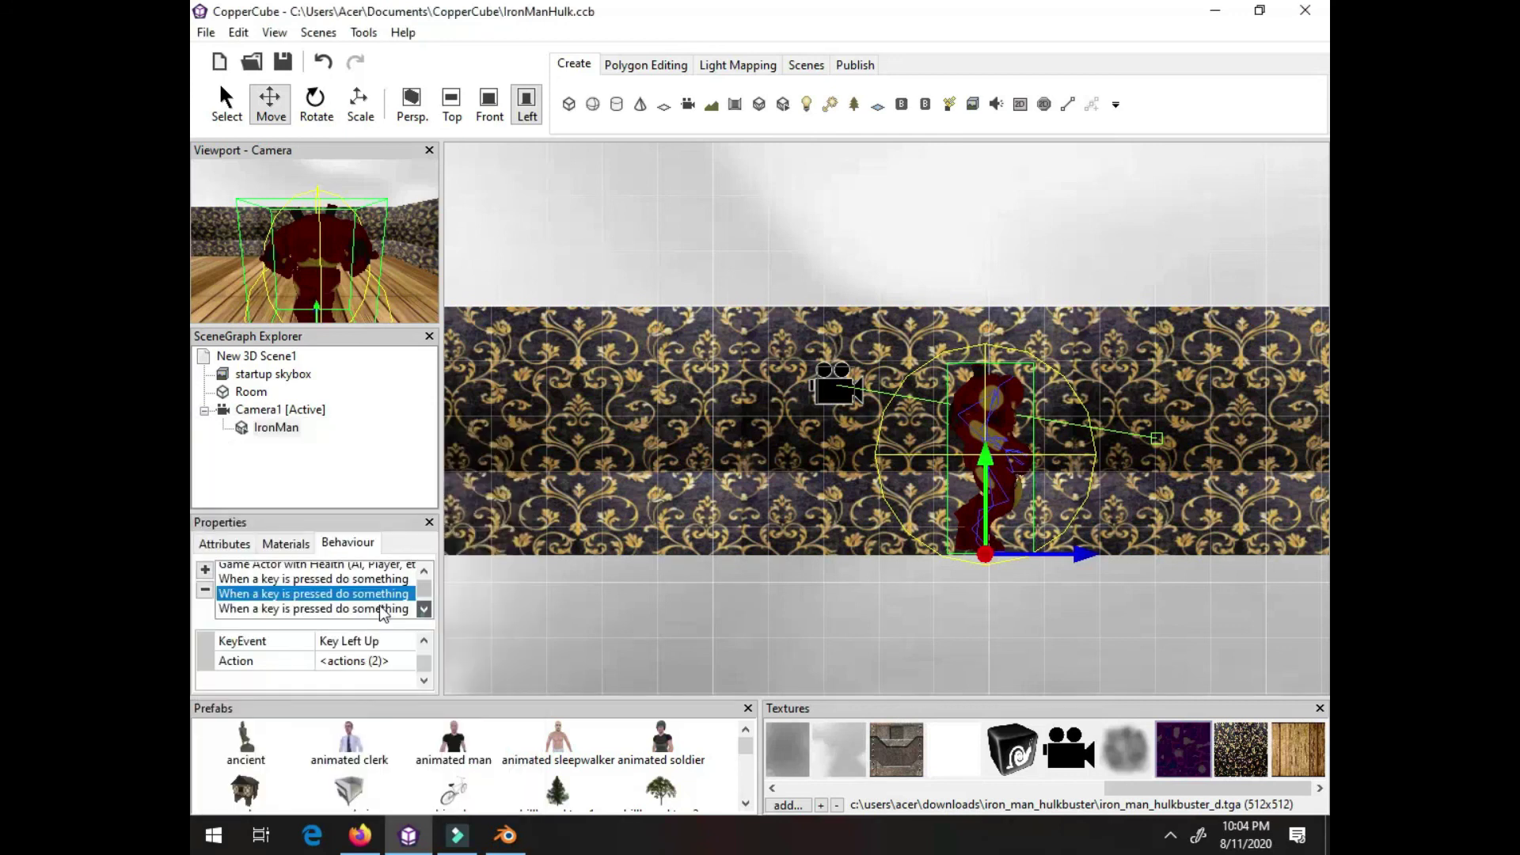
Examine the A key's Key Pressed Down behaviour on IronMan, including its animation and rotation actions
scroll(383, 612, down, 1)
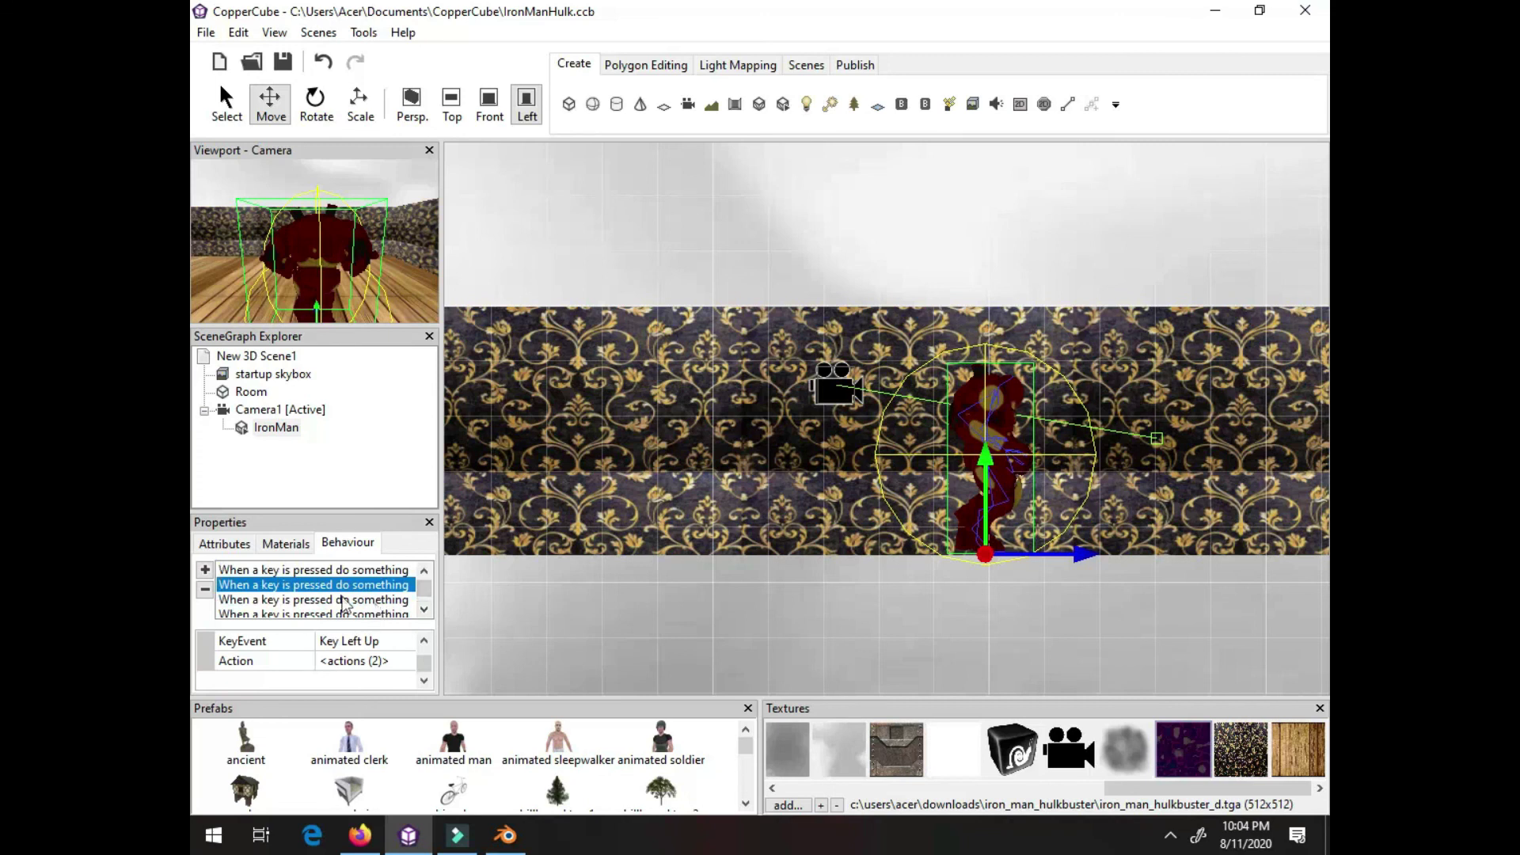
click(344, 602)
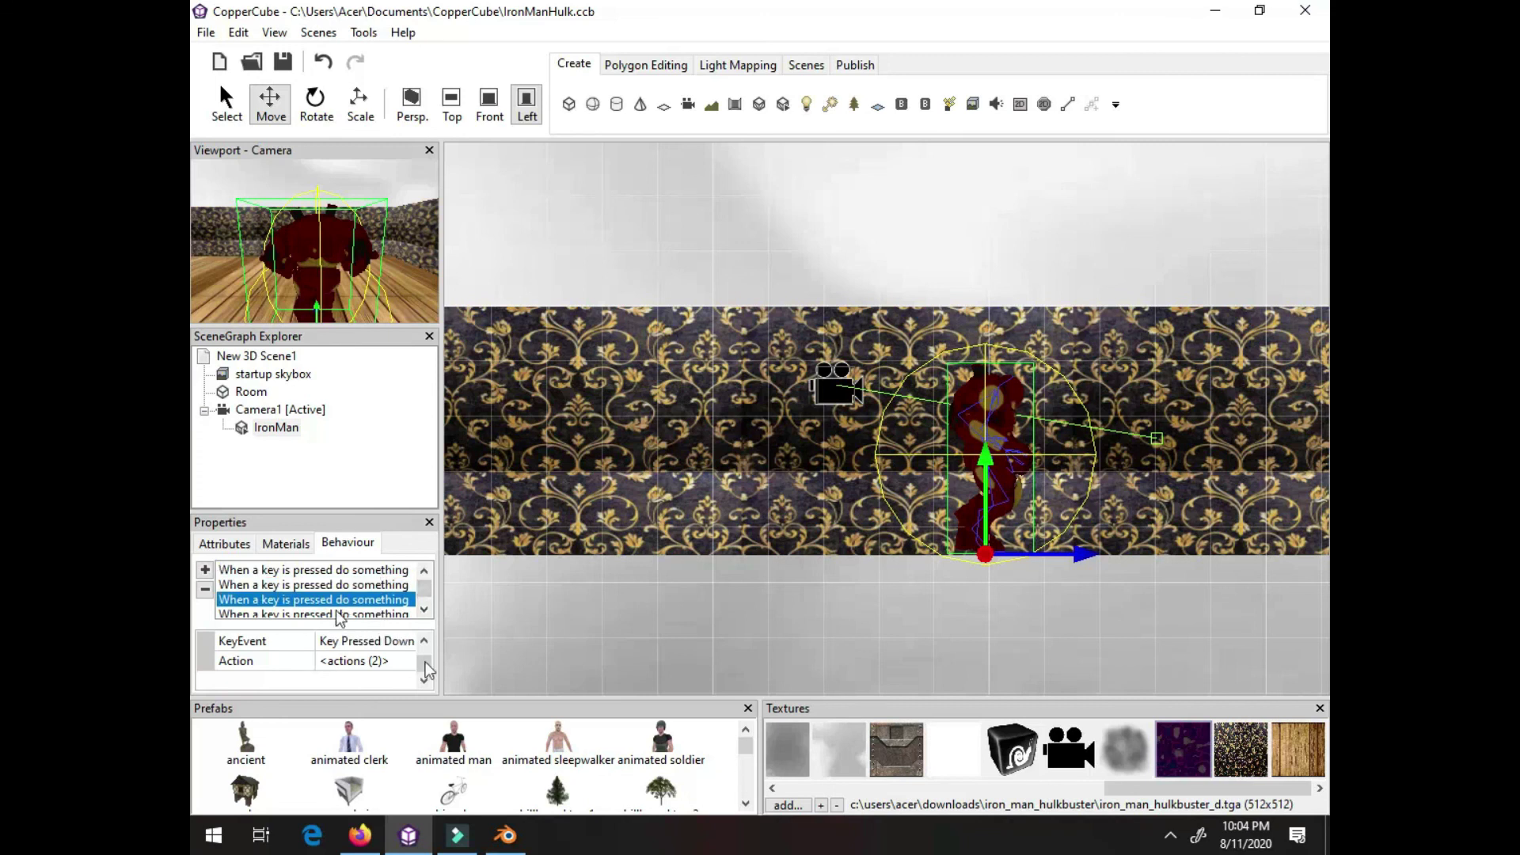
scroll(435, 640, up, 1)
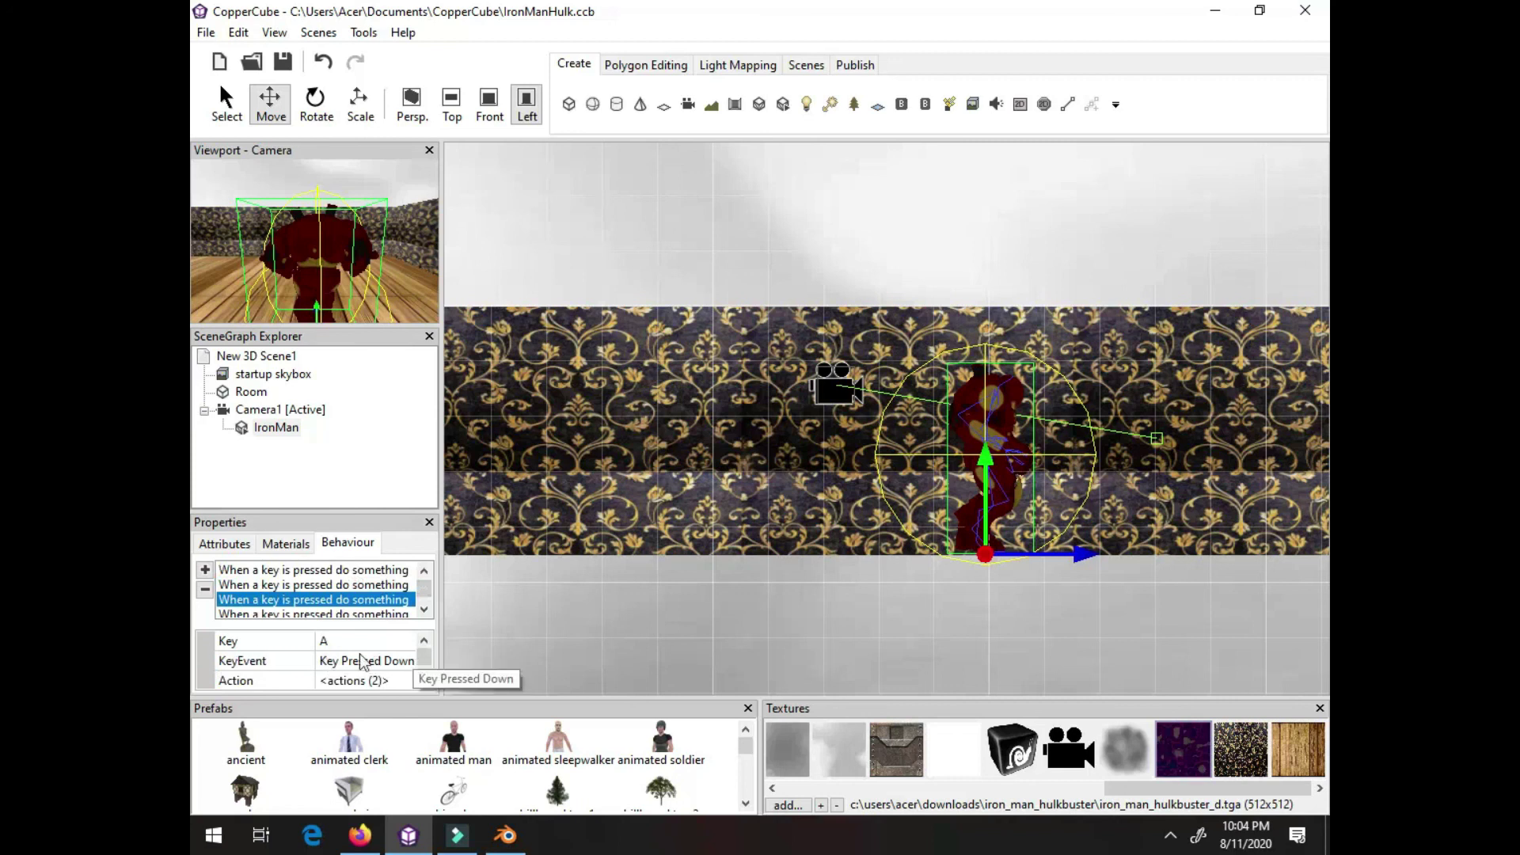
click(411, 671)
click(410, 663)
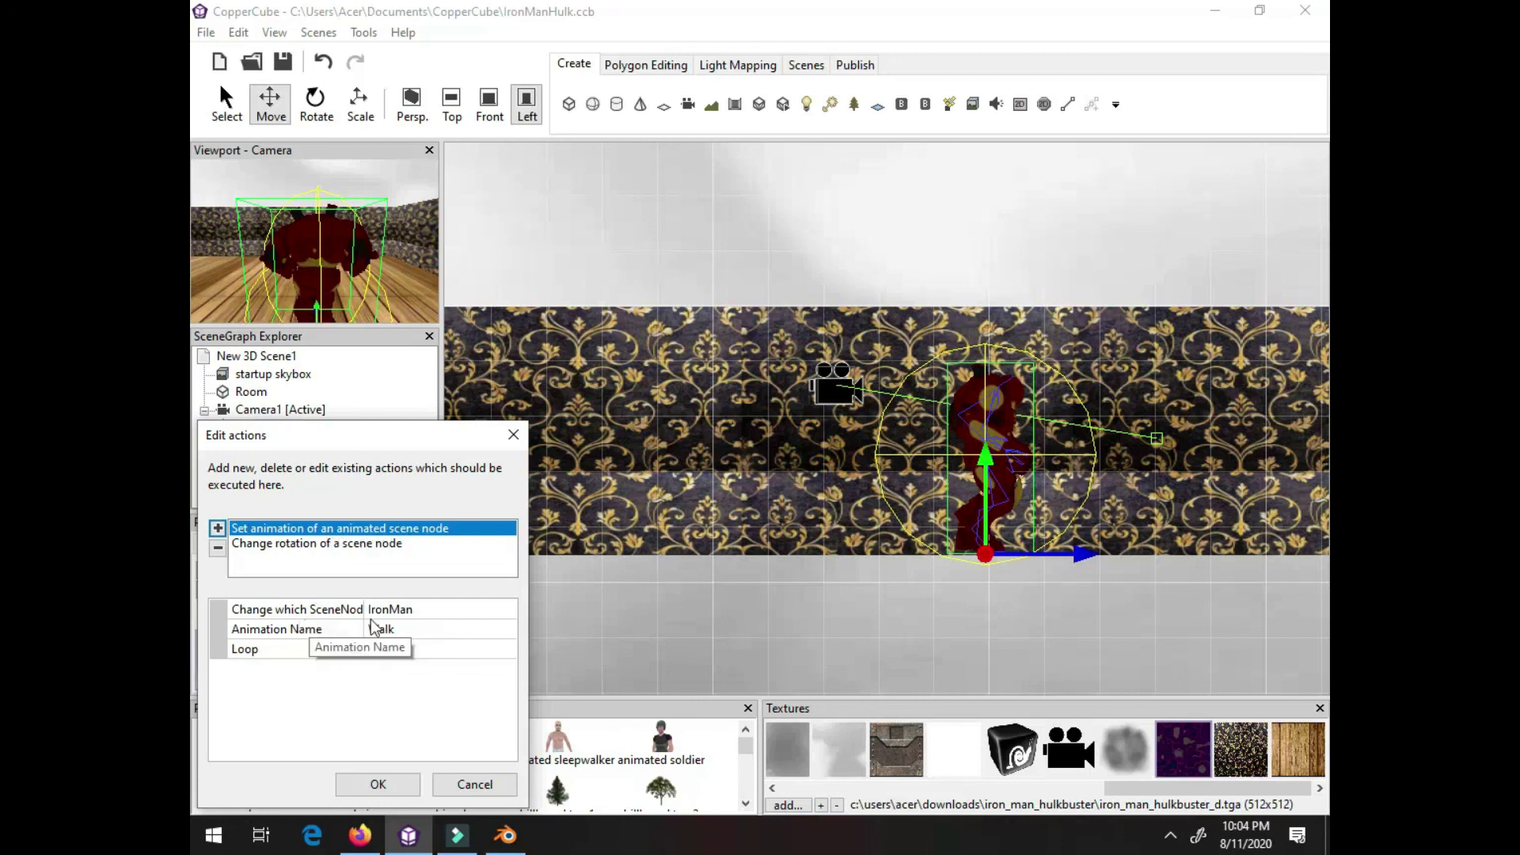
text(lk)
click(276, 647)
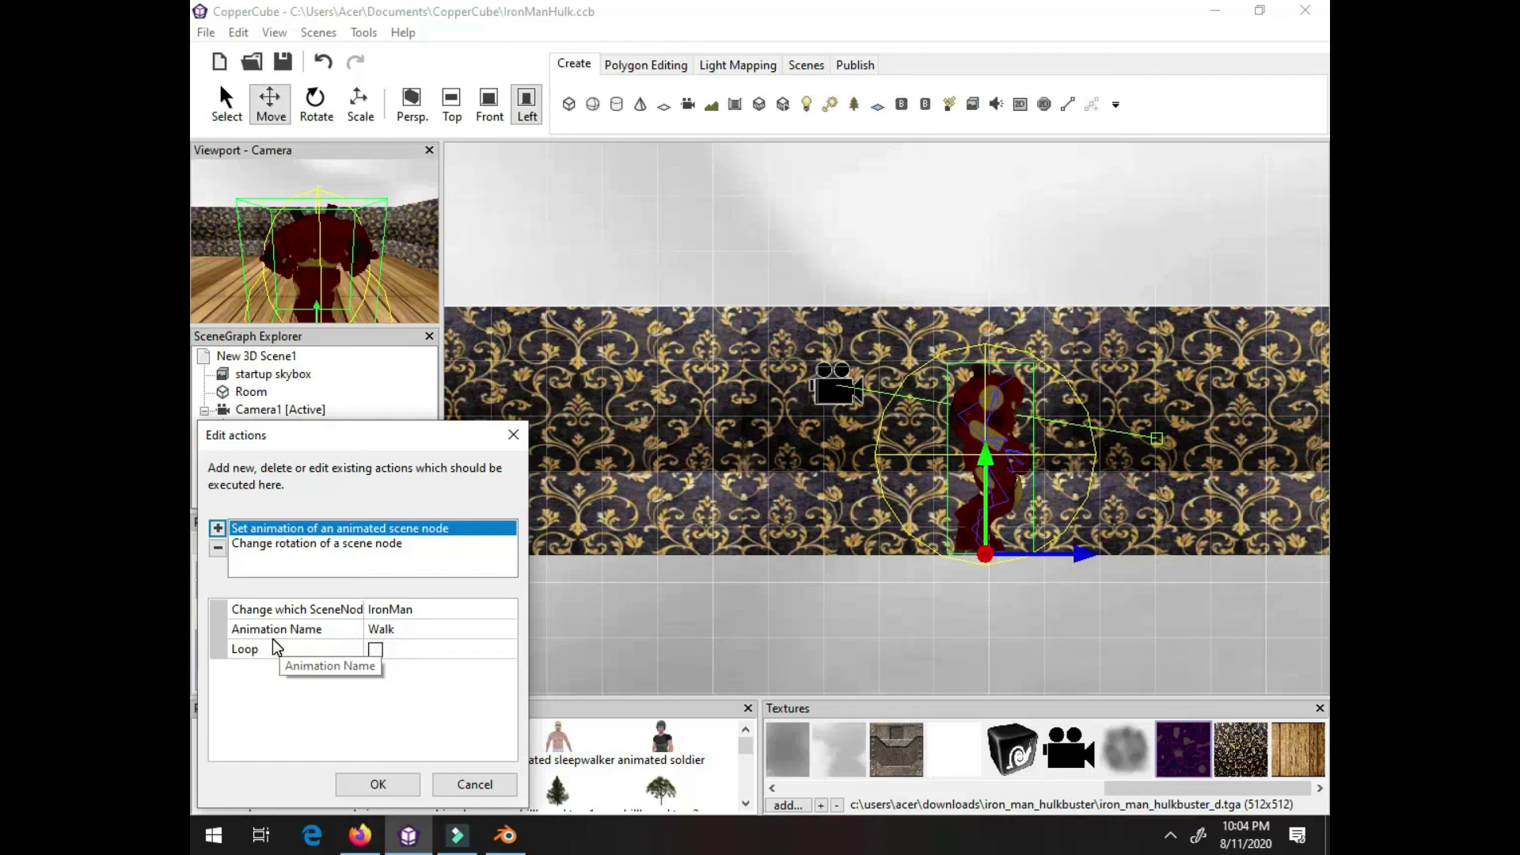
click(283, 546)
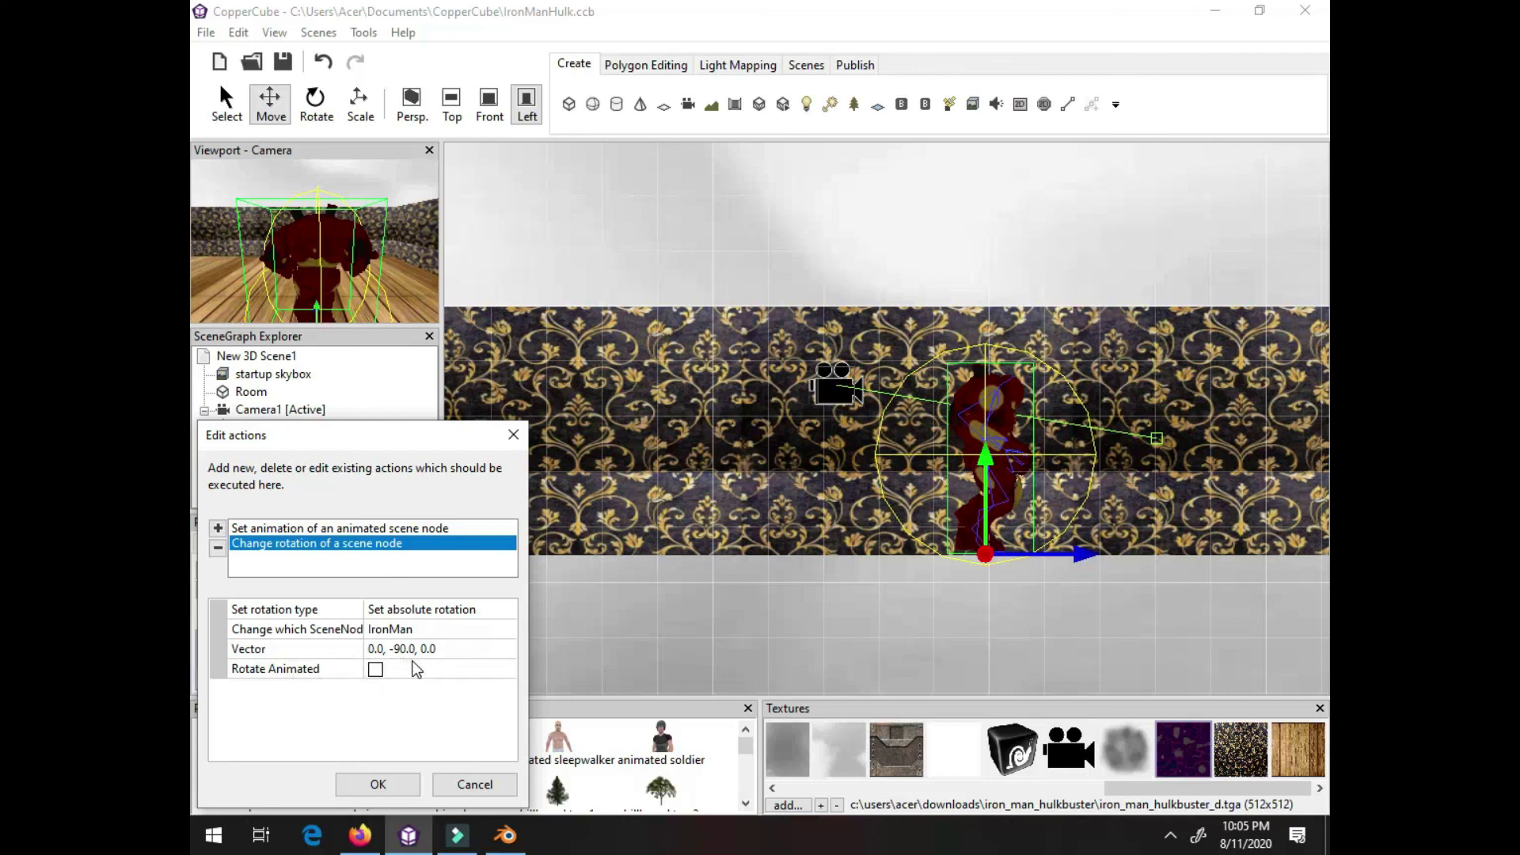
click(378, 784)
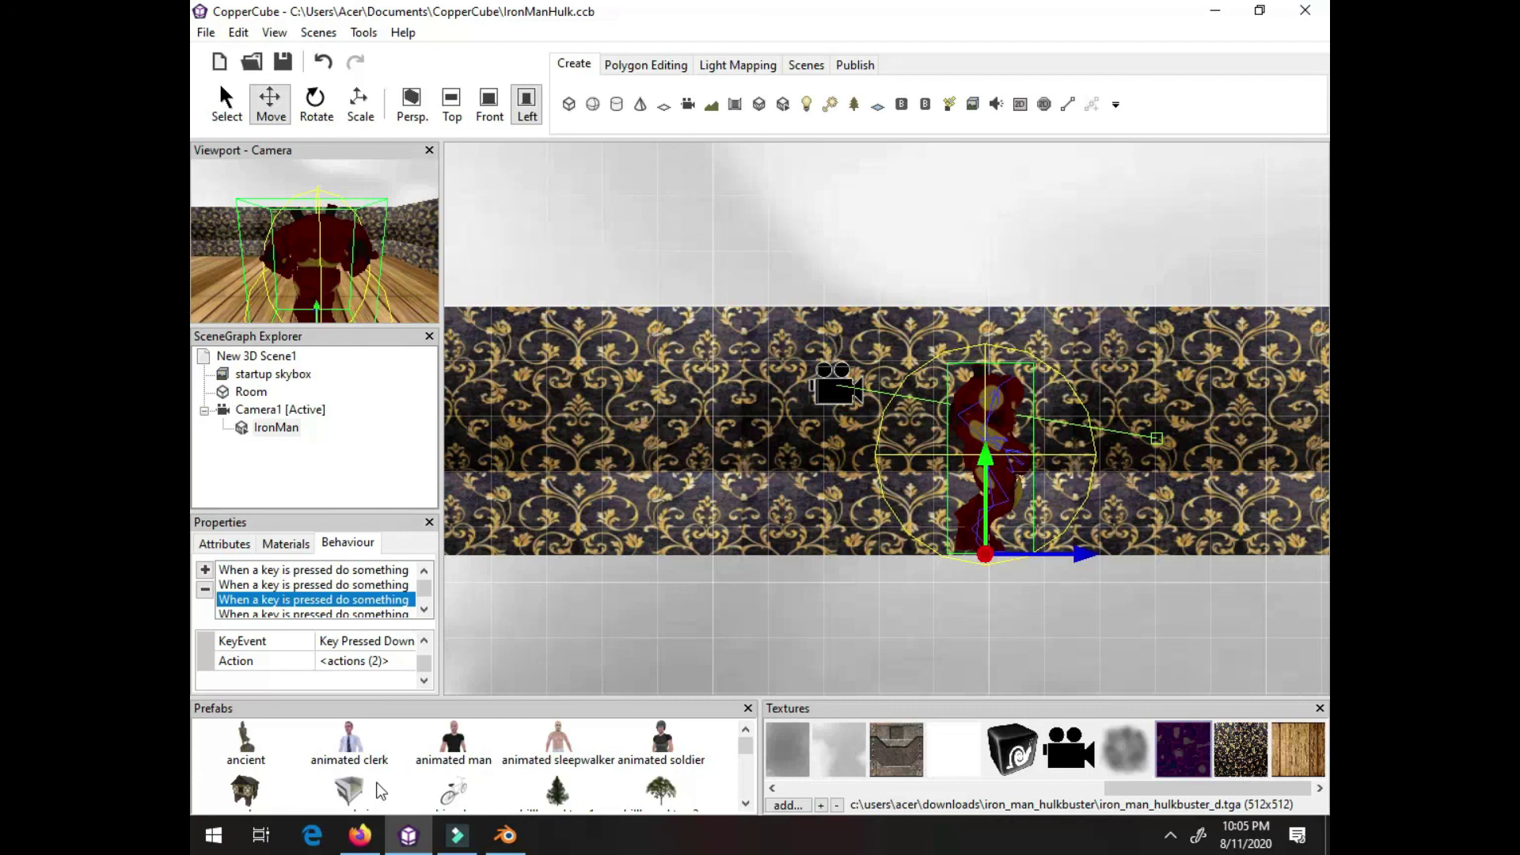
Examine the A key's Key Left Up behaviour on IronMan, including its animation and rotation actions
click(425, 611)
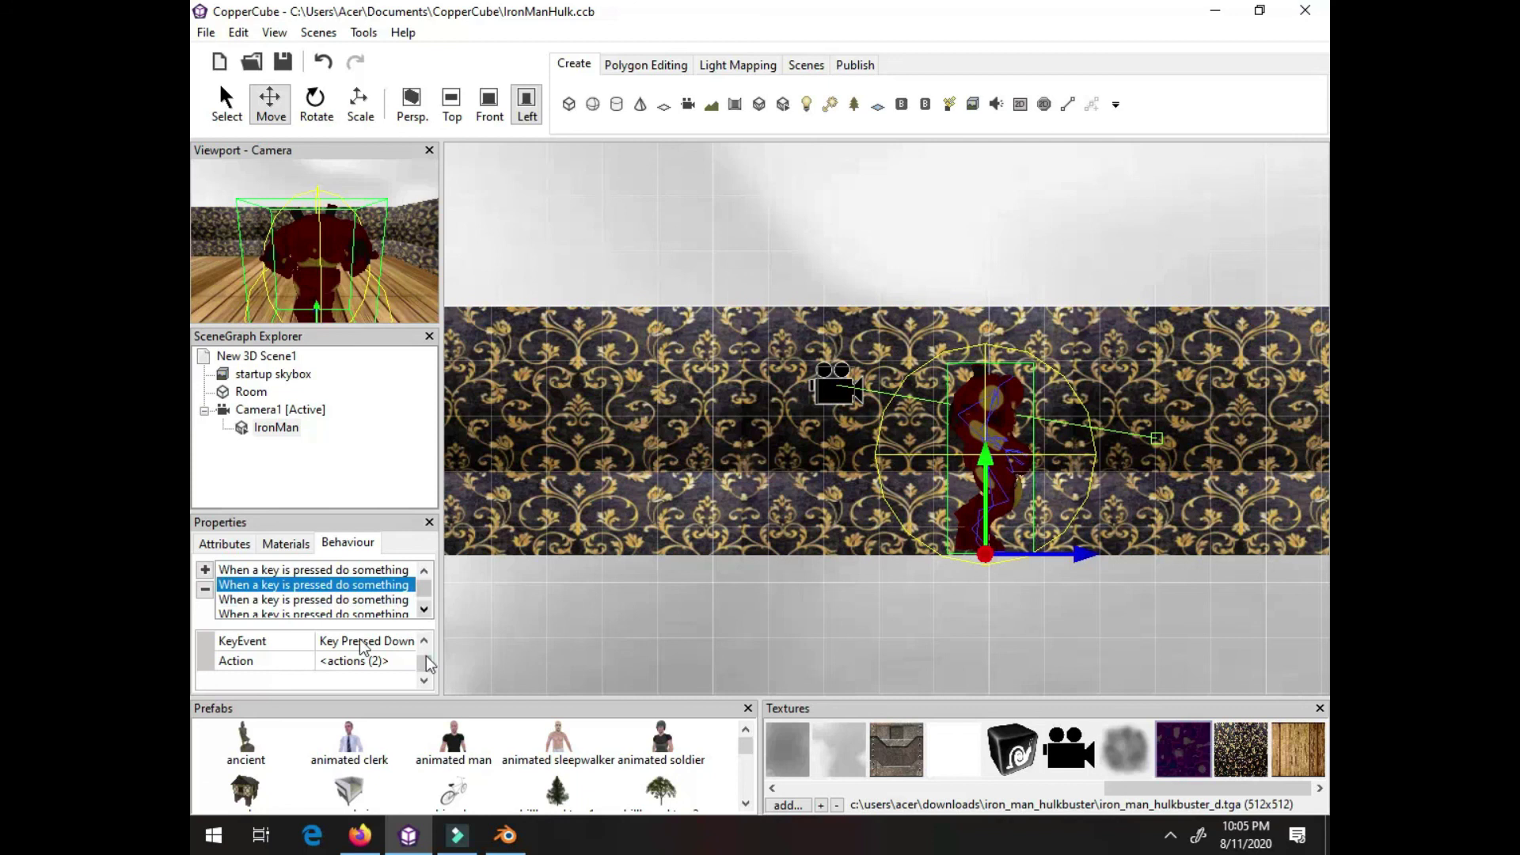
key(Down)
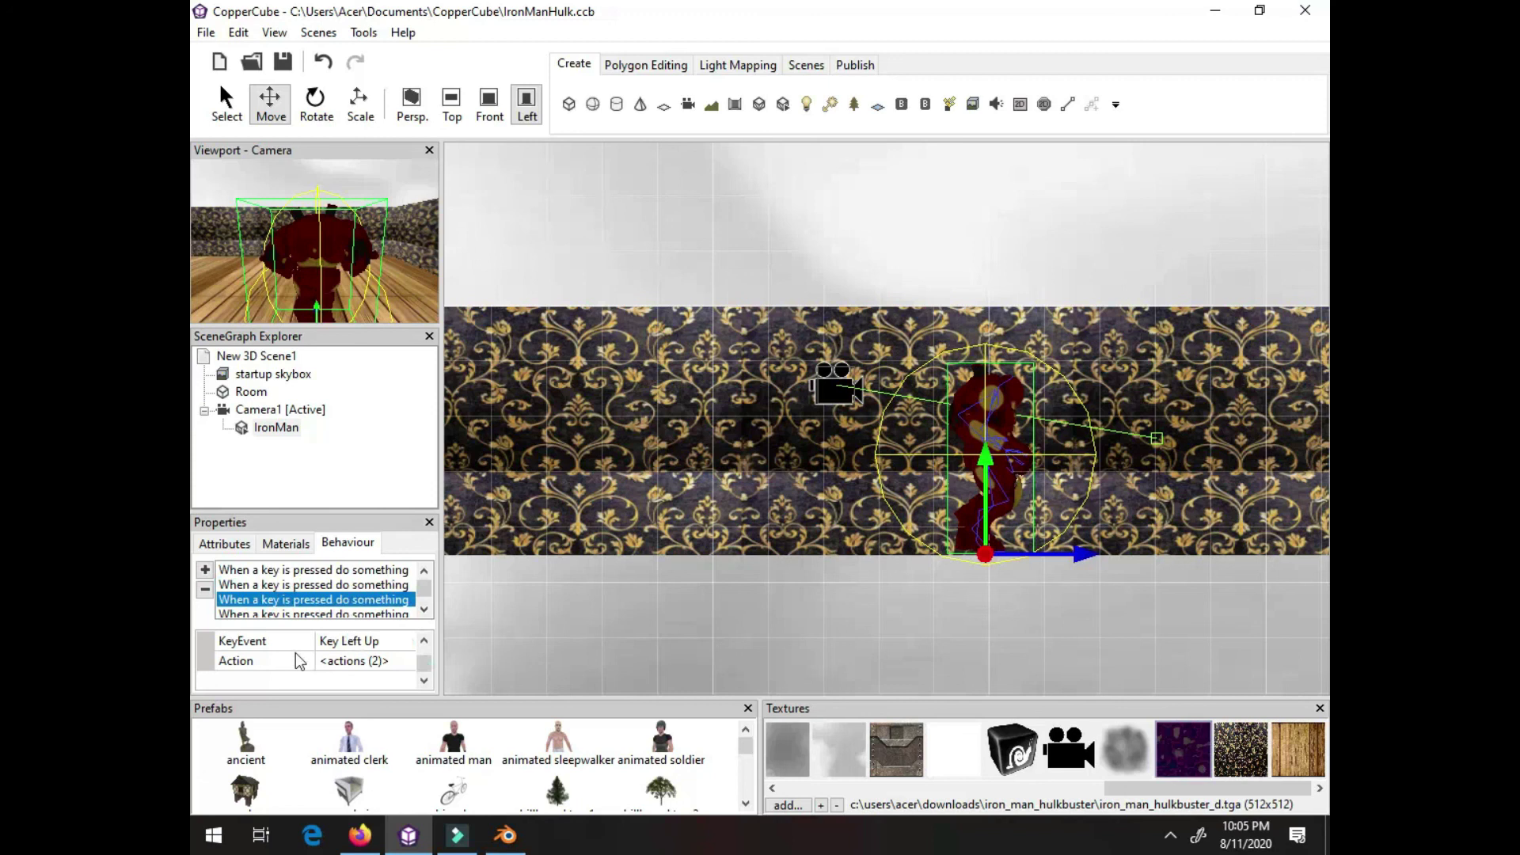
scroll(297, 653, up, 1)
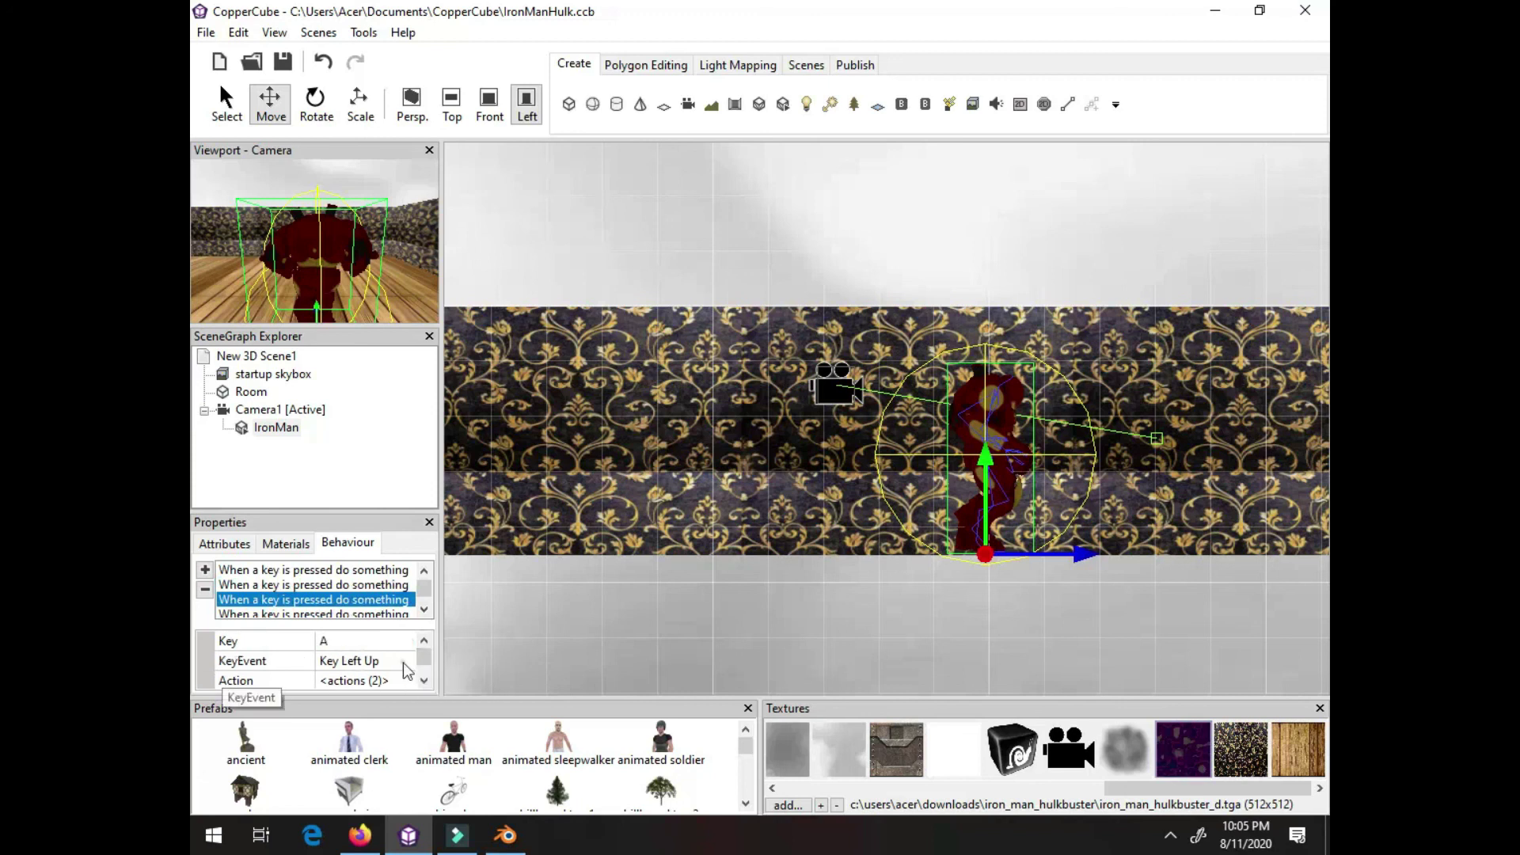
click(372, 680)
click(408, 680)
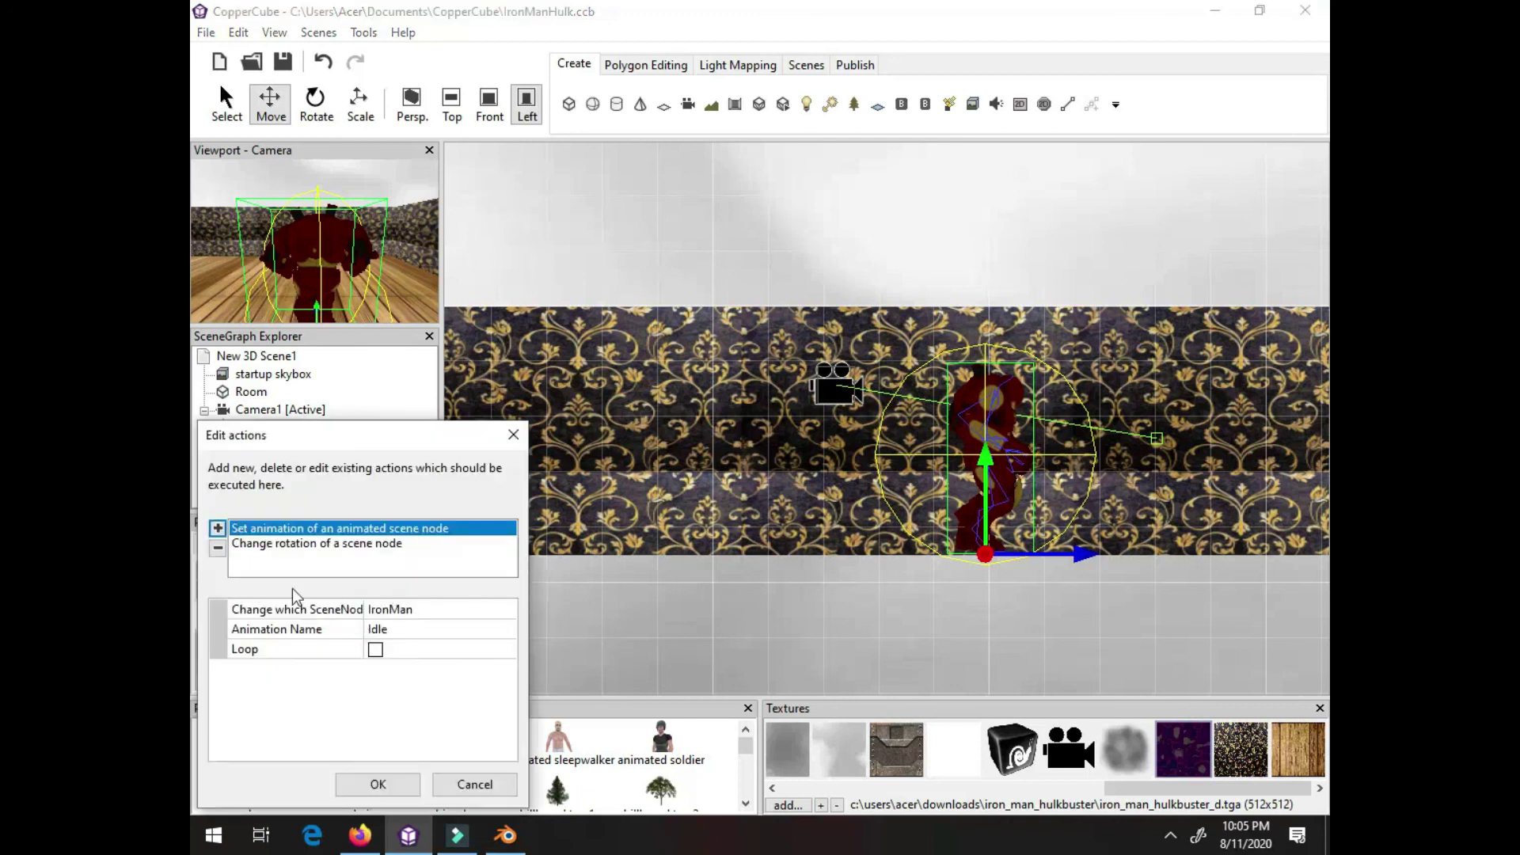
click(287, 545)
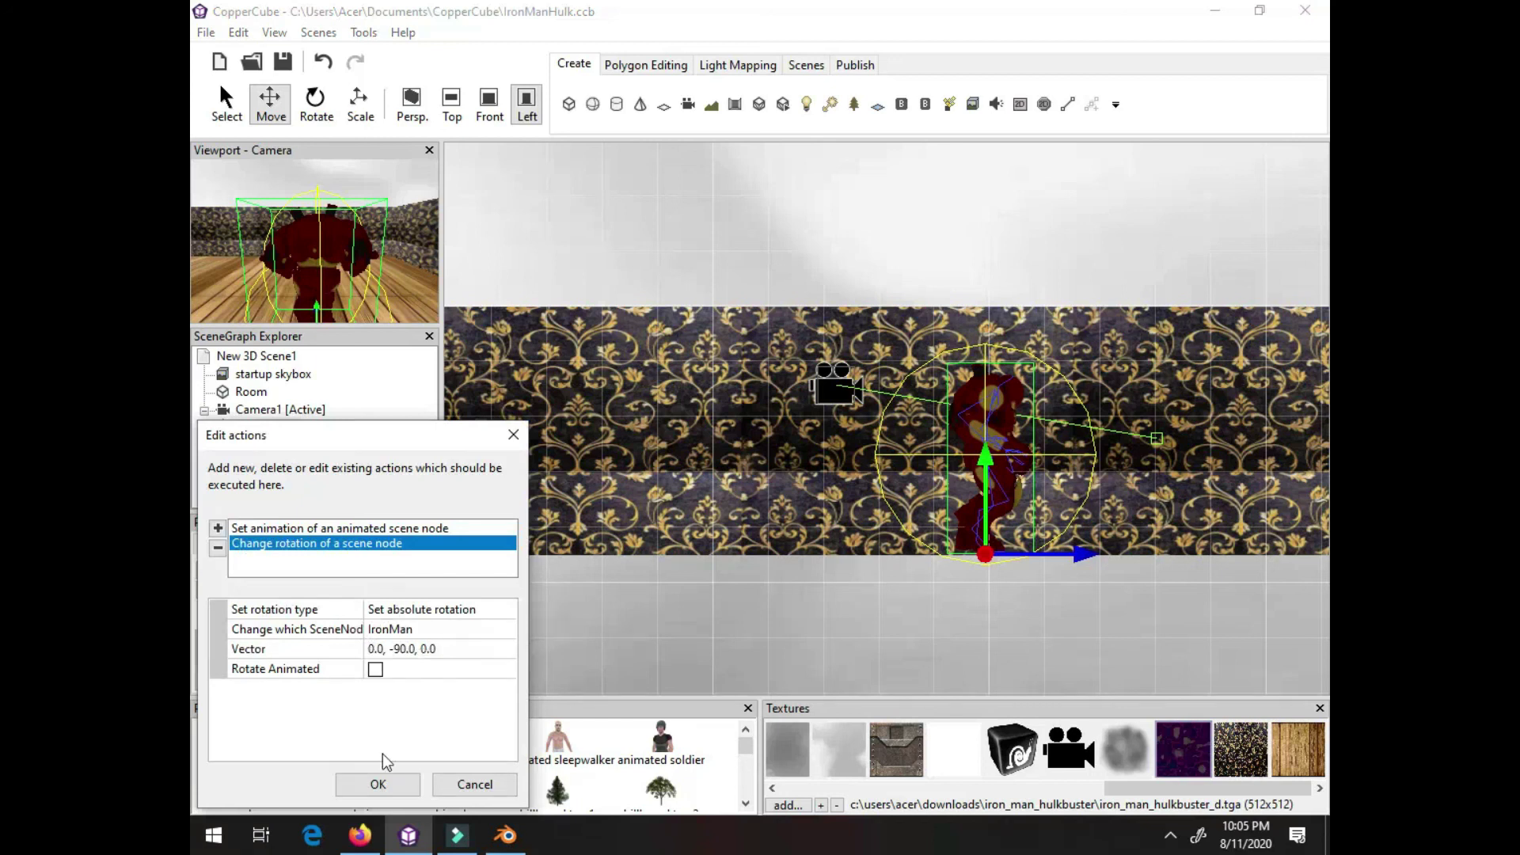
click(376, 785)
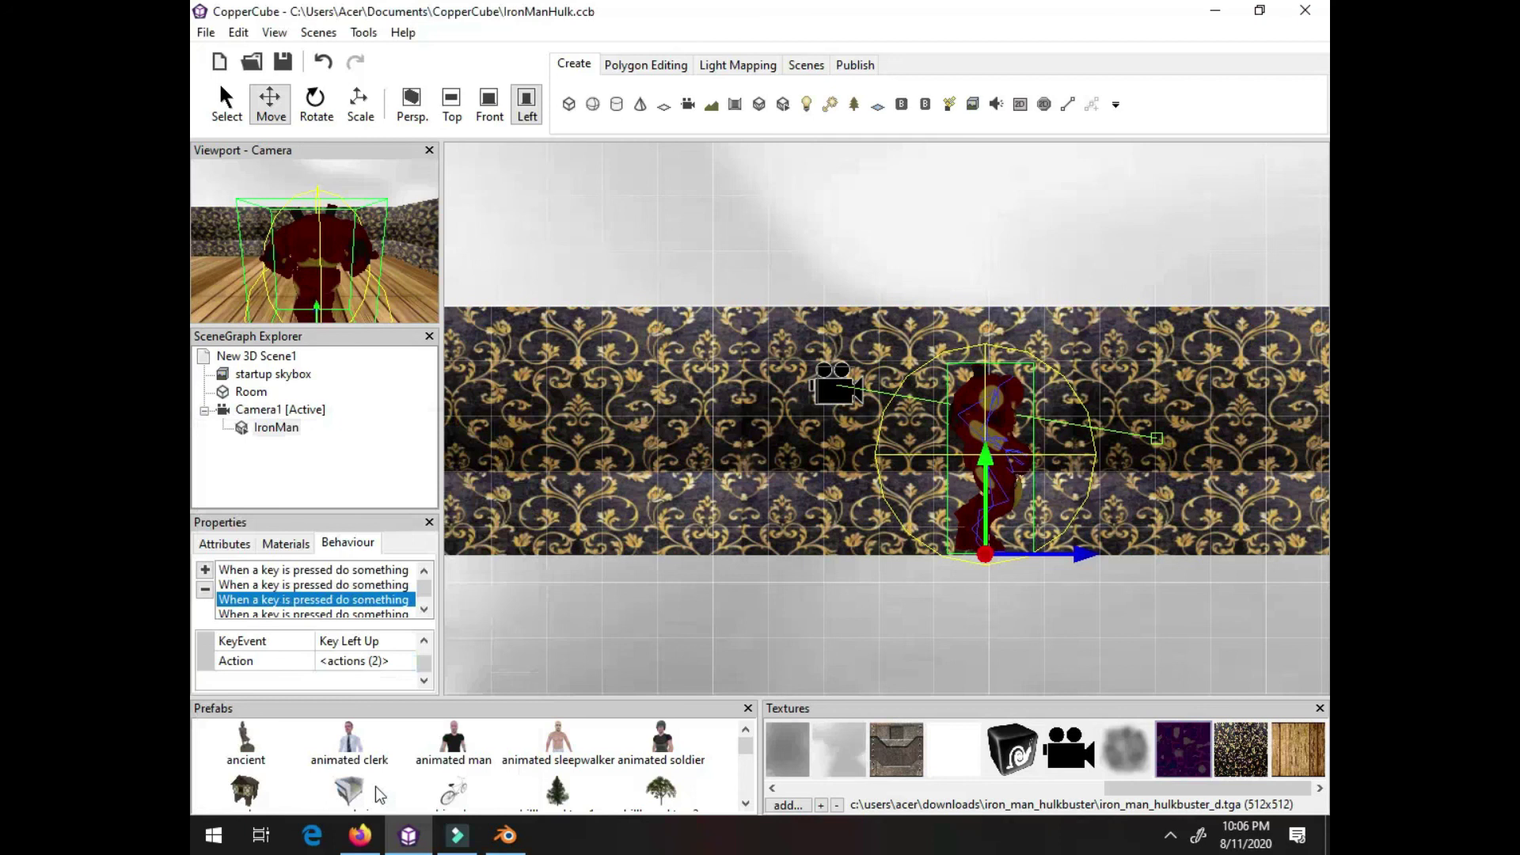
Examine the S key's Key Pressed Down behaviour on IronMan, including its animation and rotation actions
click(424, 611)
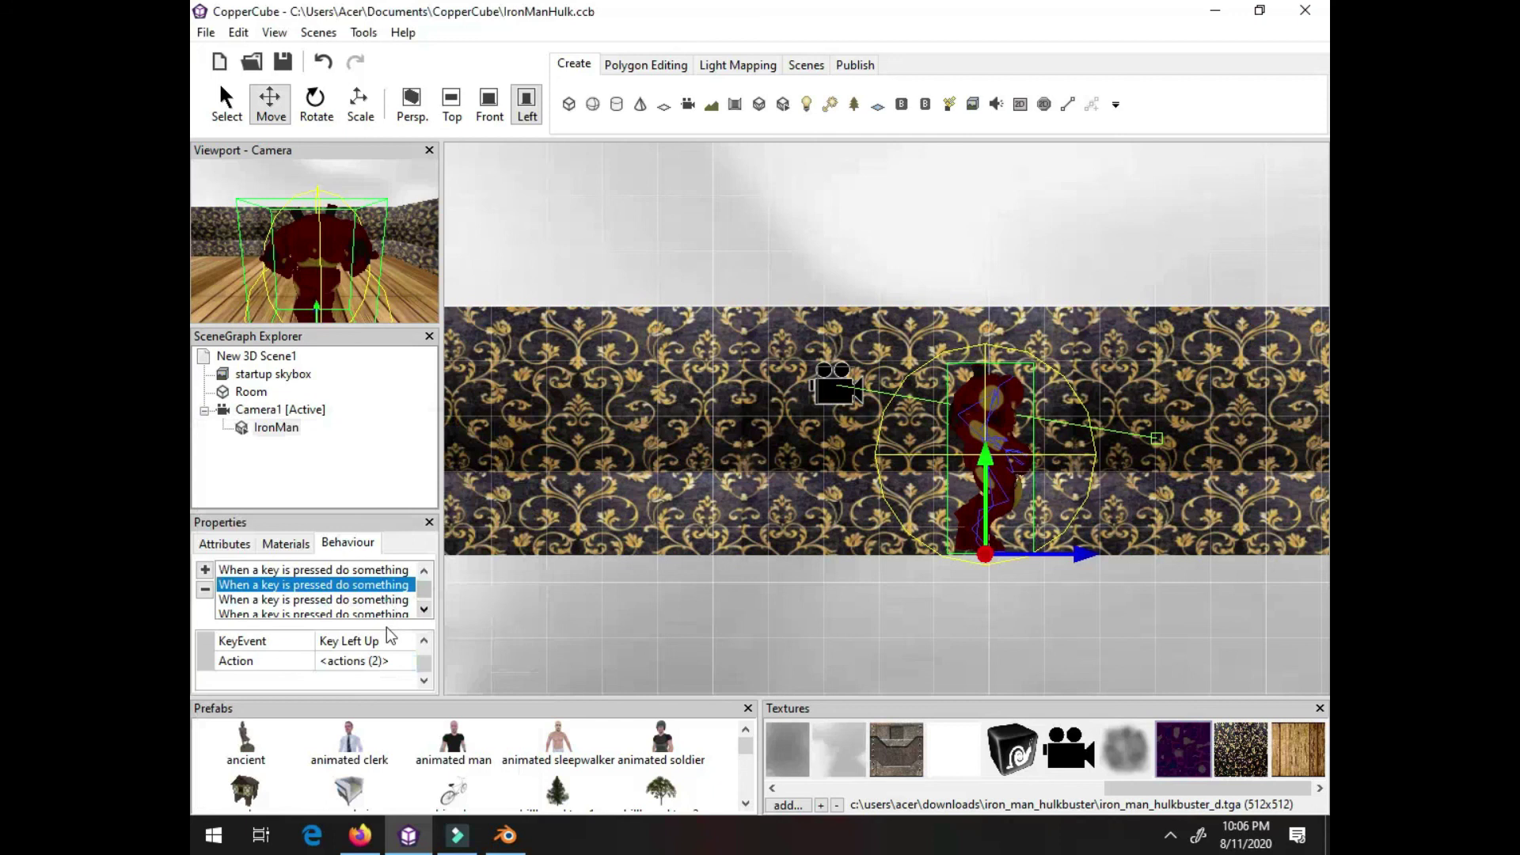
key(Down)
scroll(231, 662, up, 1)
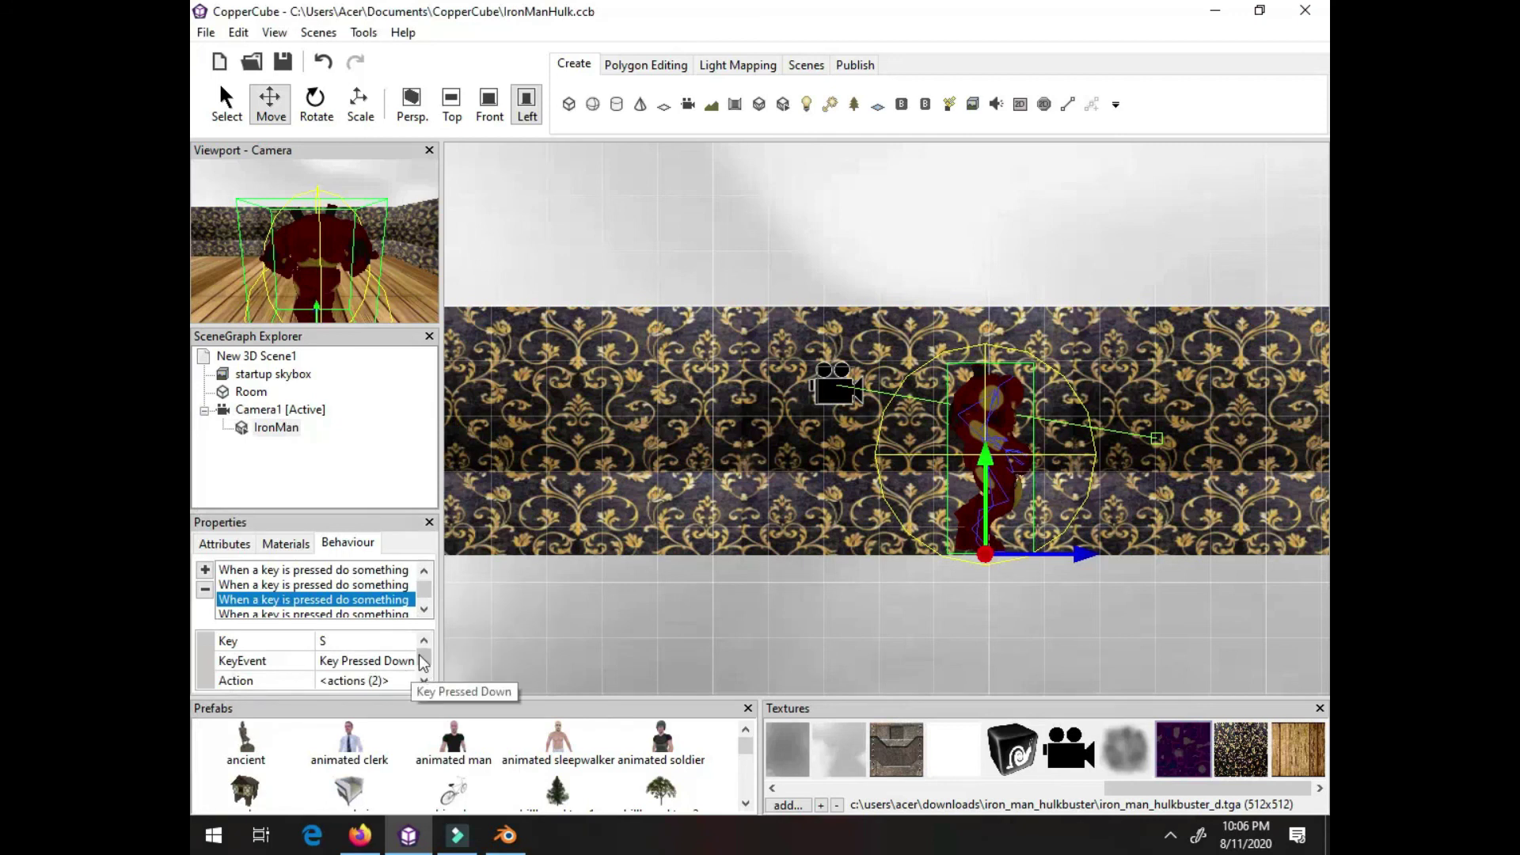
scroll(429, 665, down, 1)
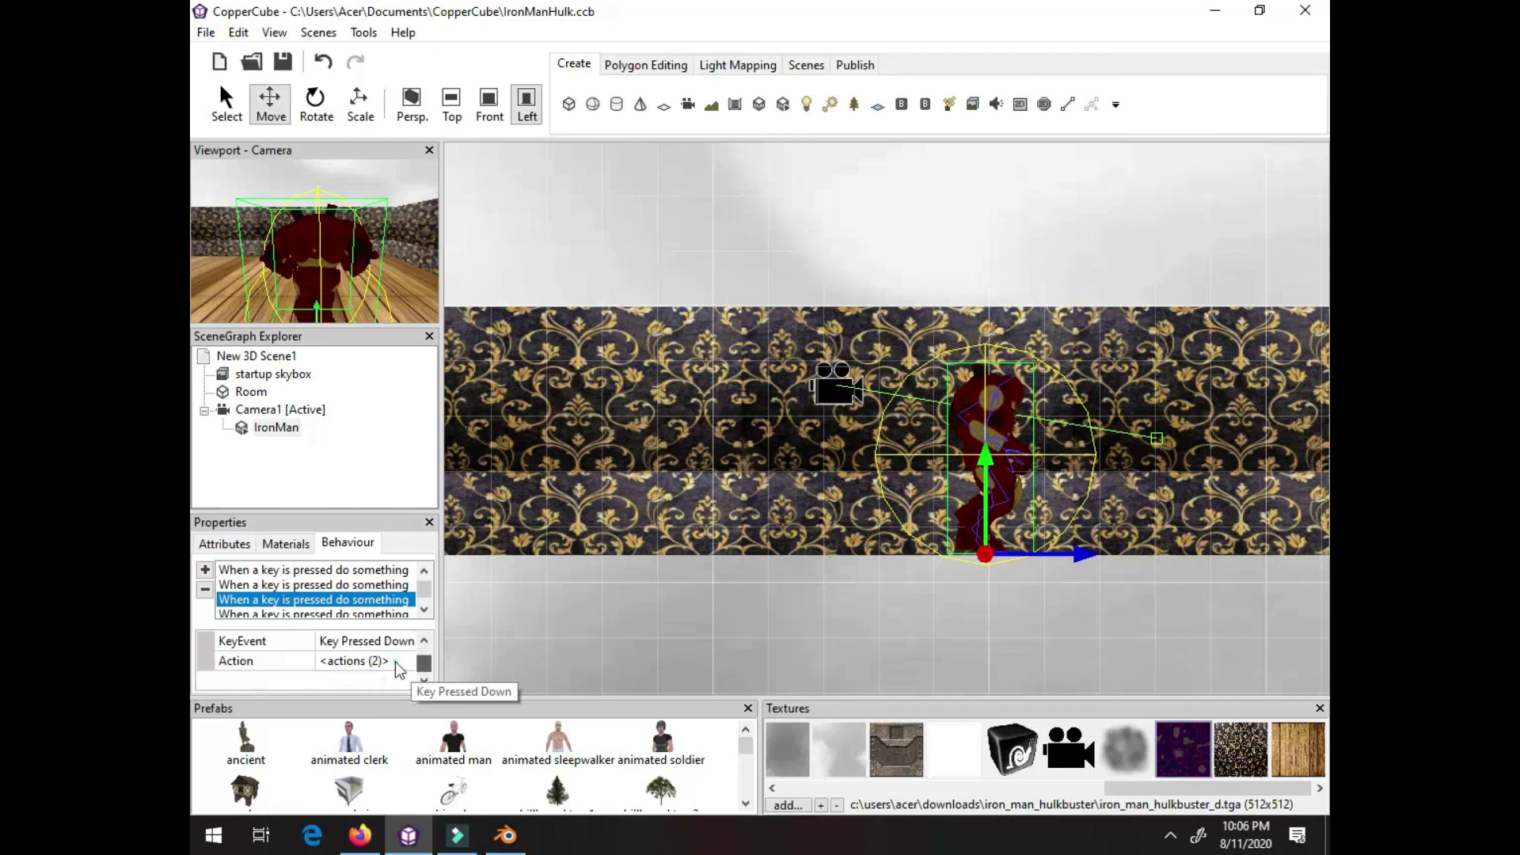
click(395, 662)
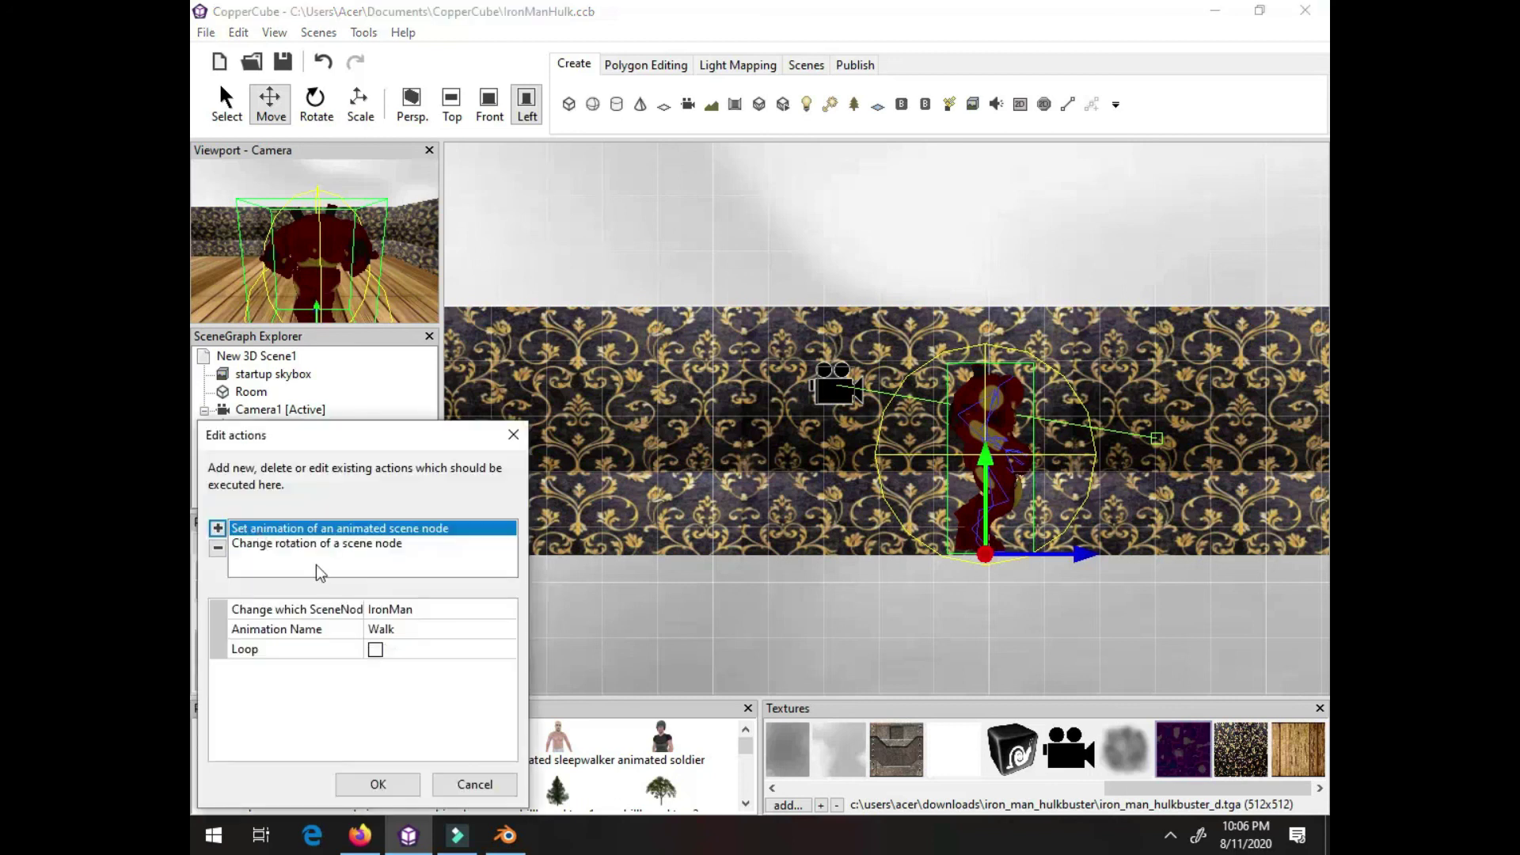
click(277, 547)
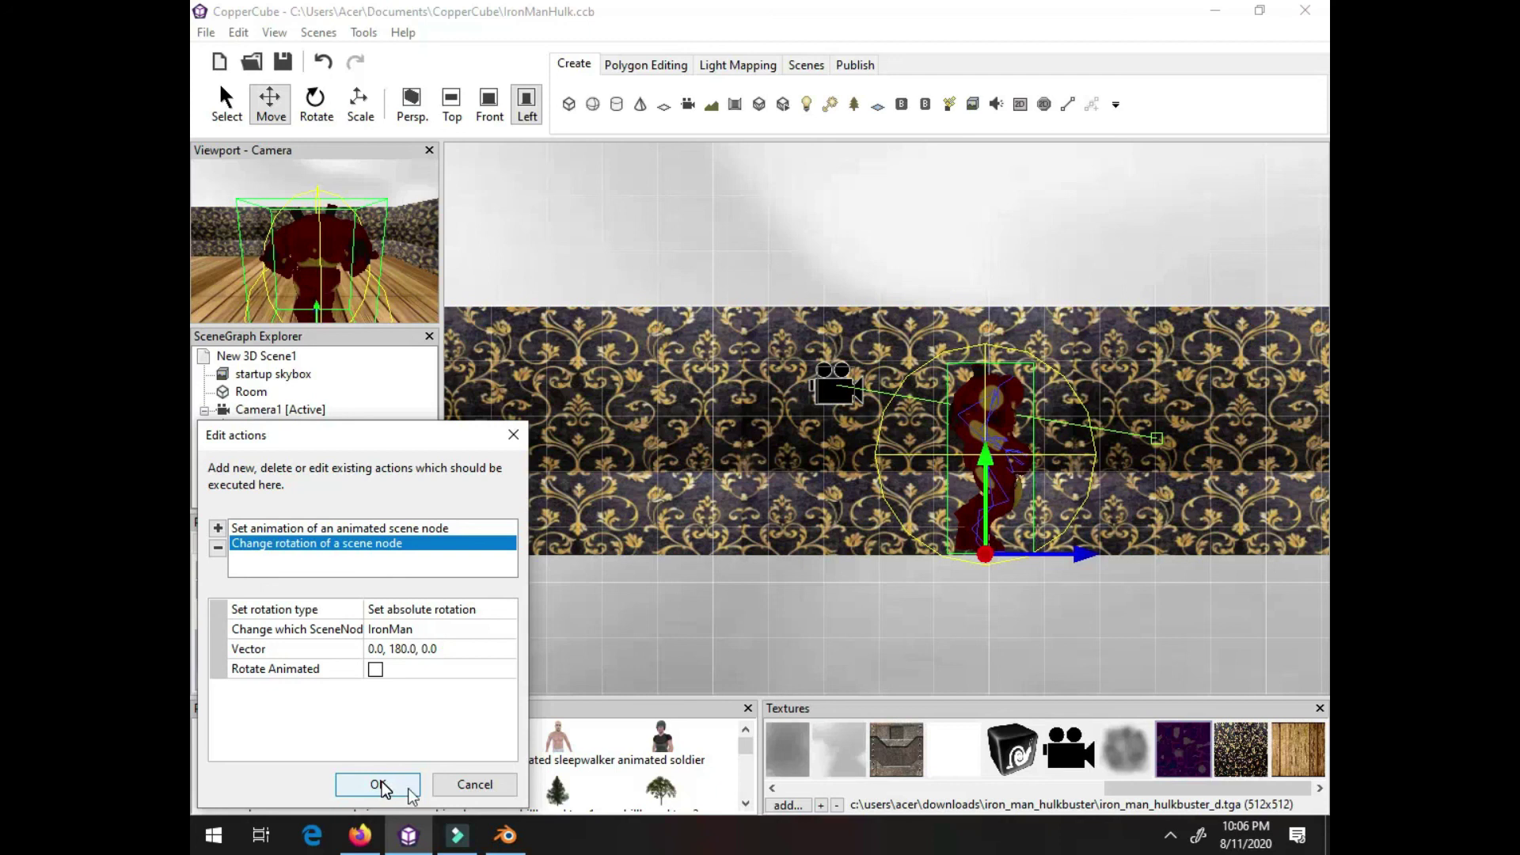
click(375, 669)
key(Return)
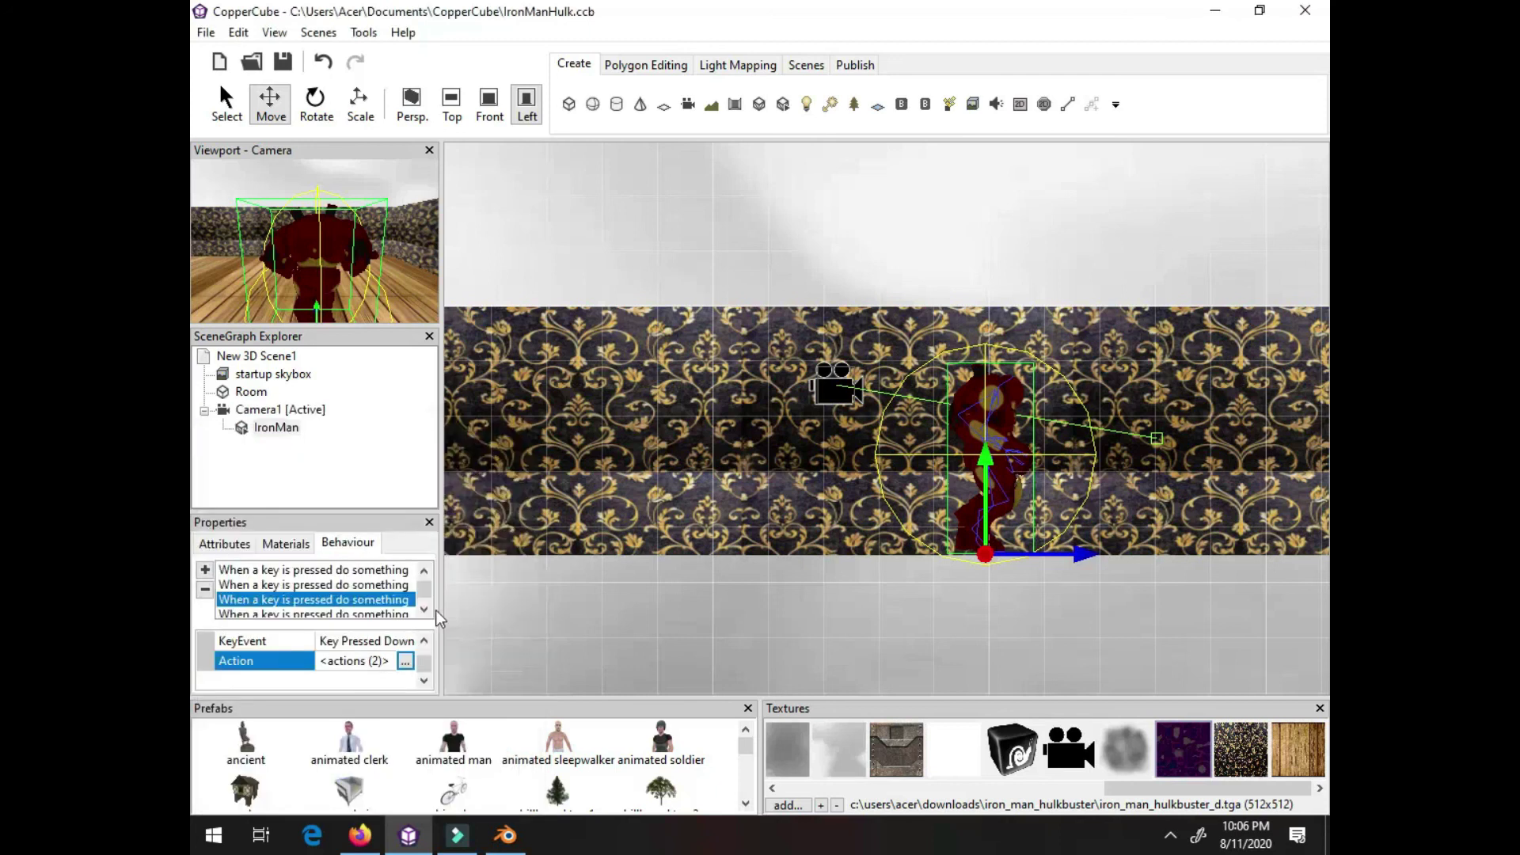
Review the animation and rotation actions of the S key's Key Left Up behaviour, leaving without saving
click(425, 608)
click(426, 640)
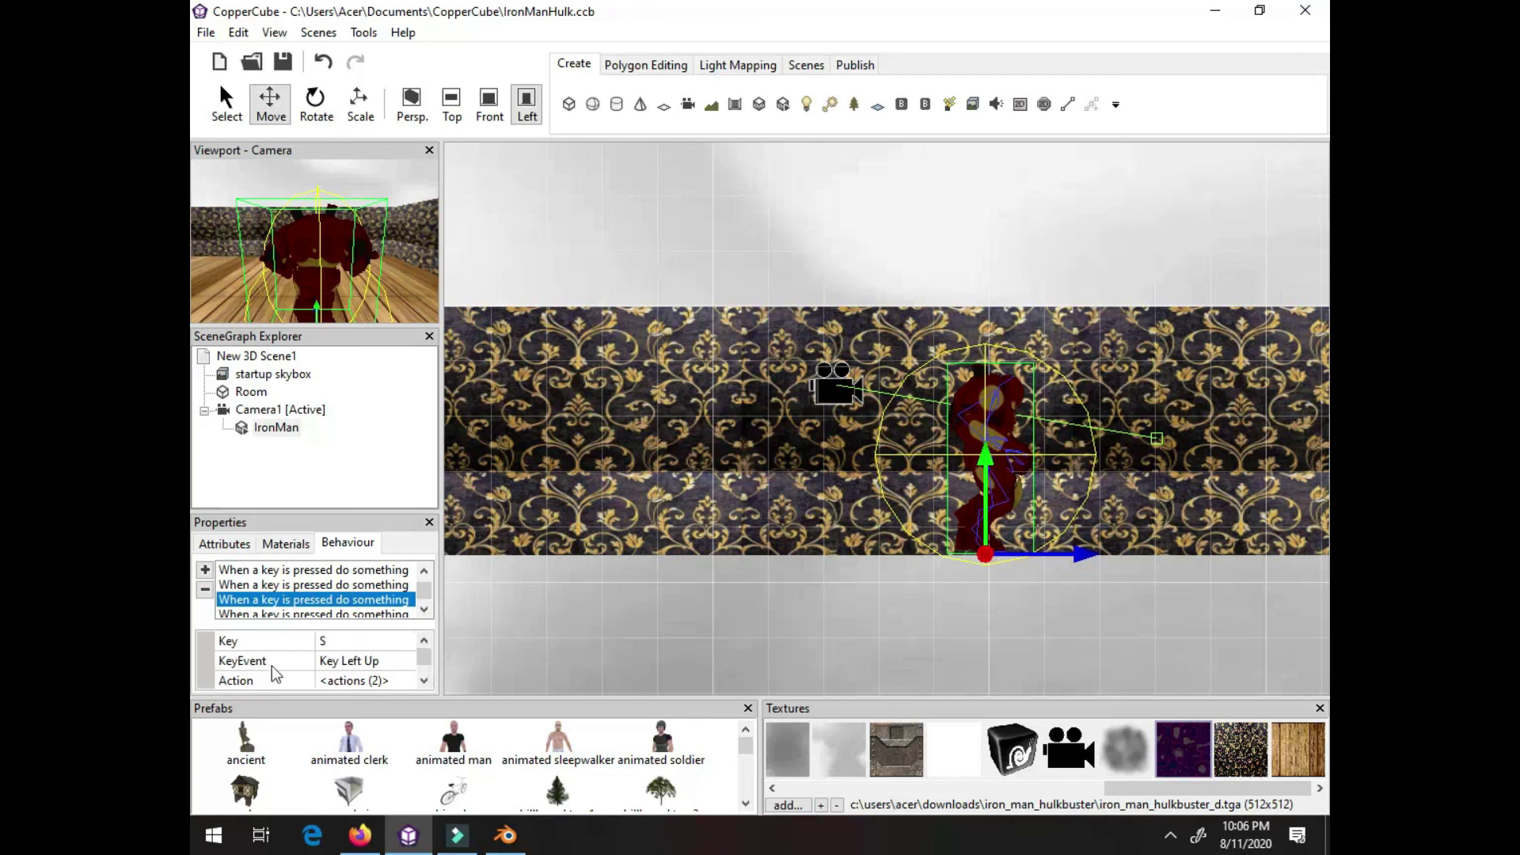
click(386, 669)
click(407, 662)
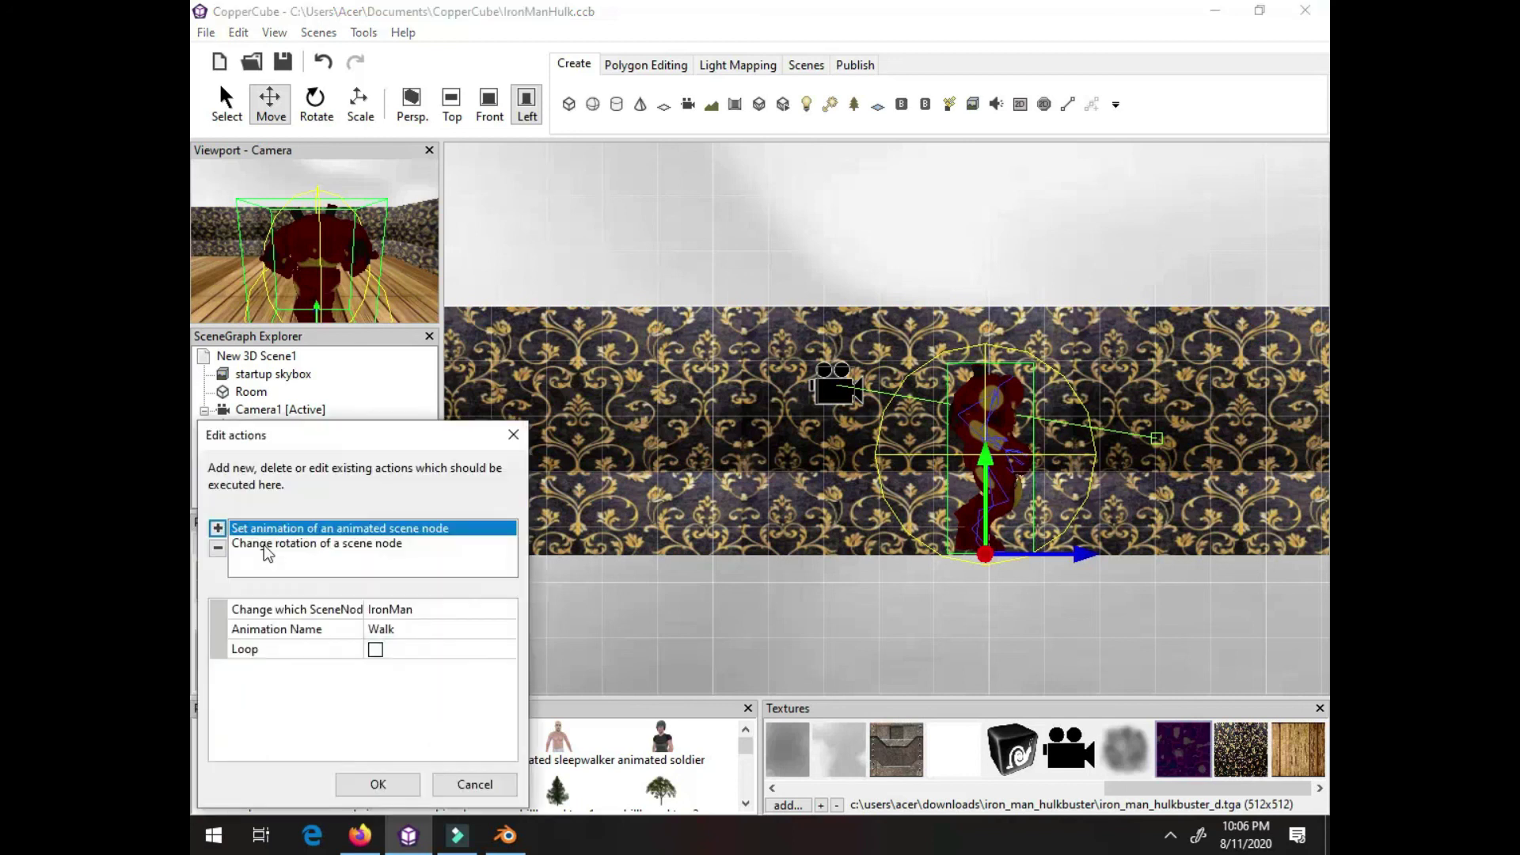
click(342, 544)
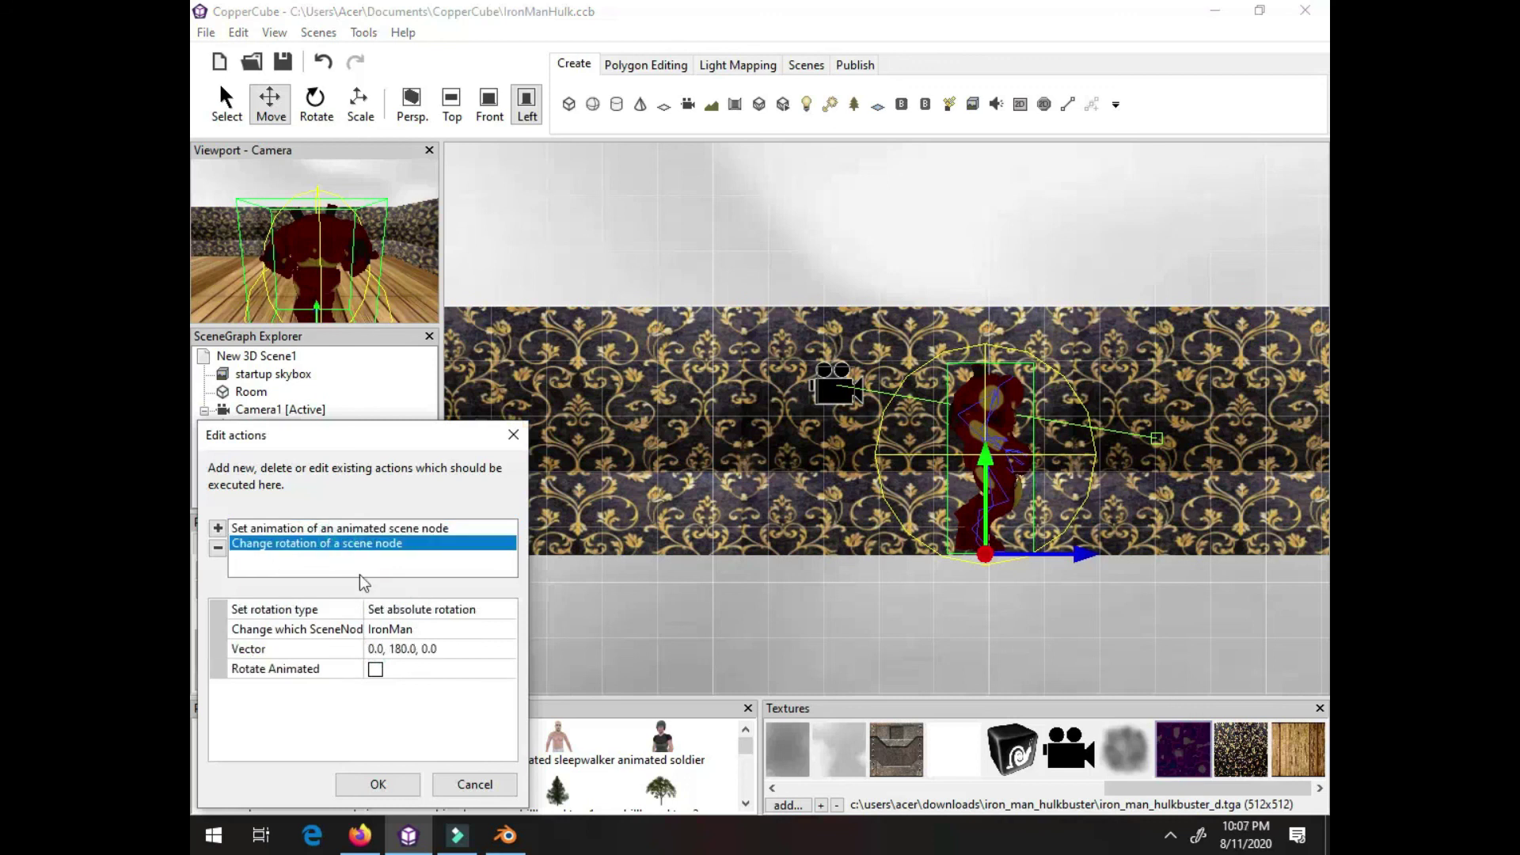
click(348, 529)
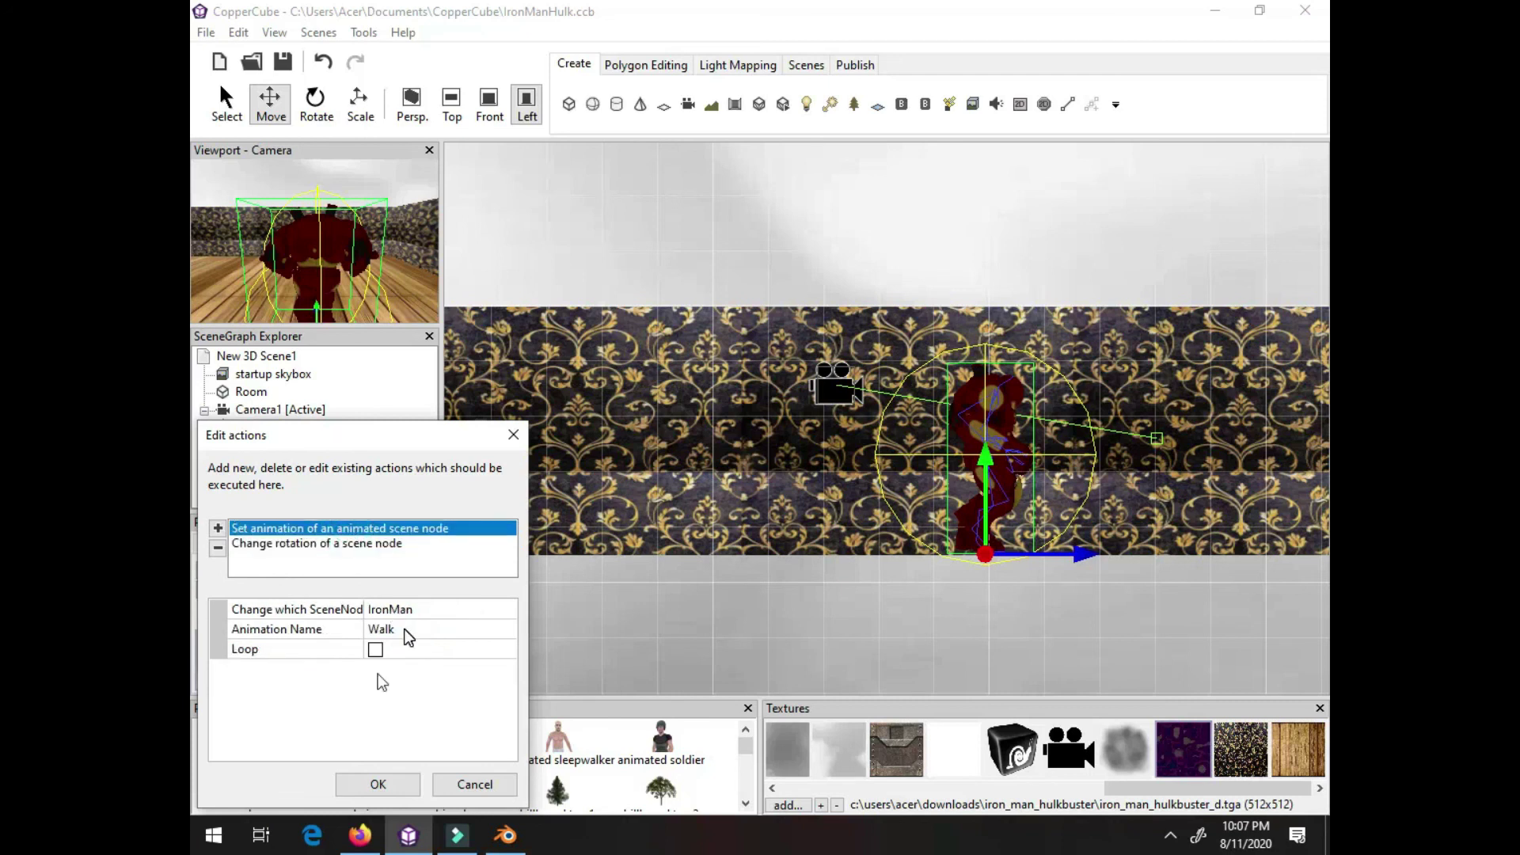
click(444, 784)
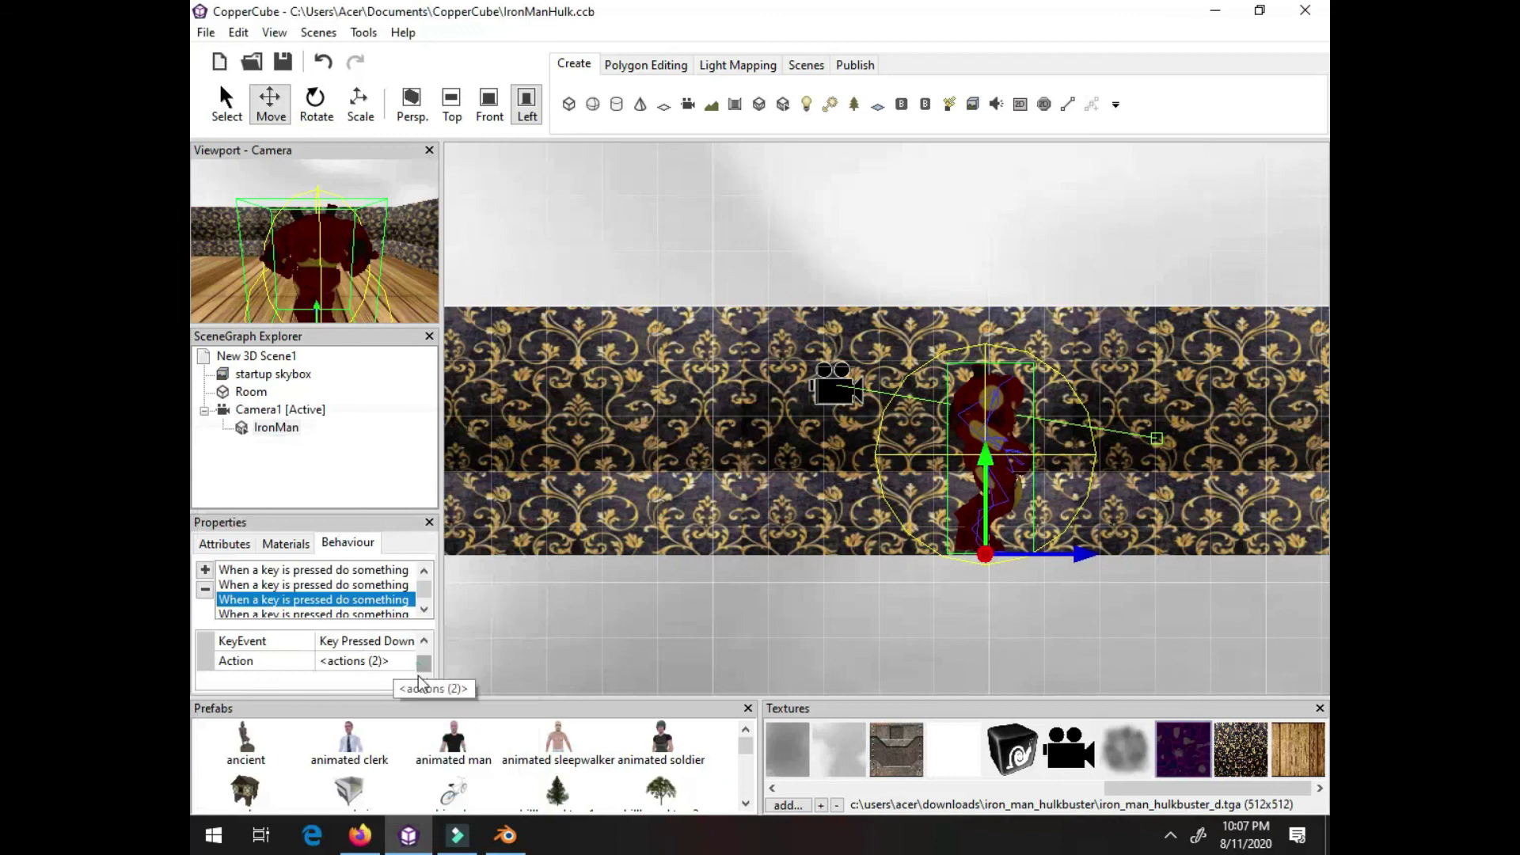
Recheck the S key's Key Pressed Down actions on IronMan for comparison and close the action list
scroll(396, 667, up, 1)
click(396, 669)
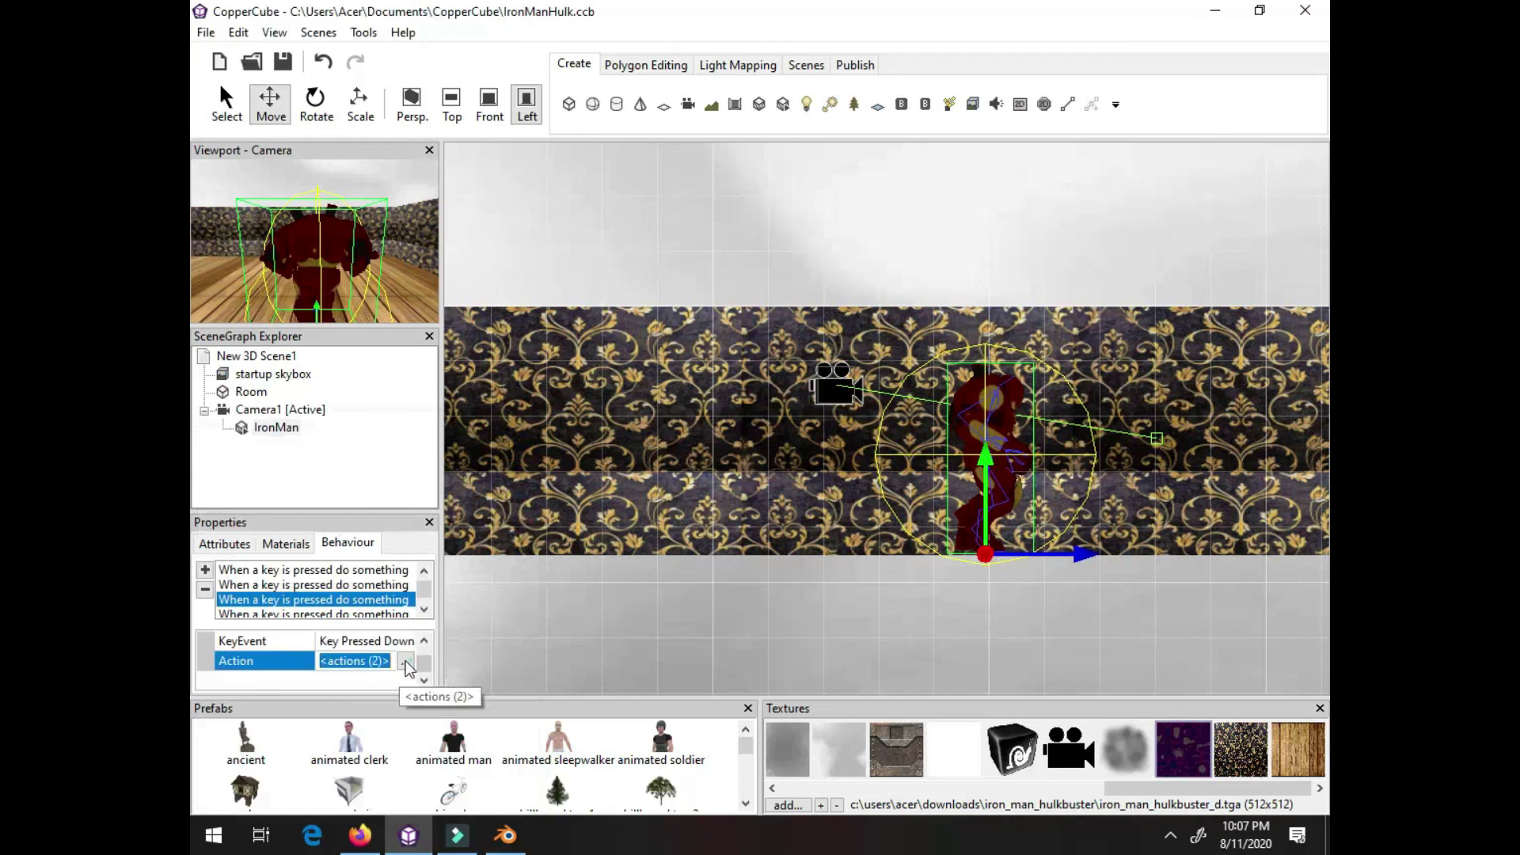
click(405, 663)
click(372, 542)
click(377, 528)
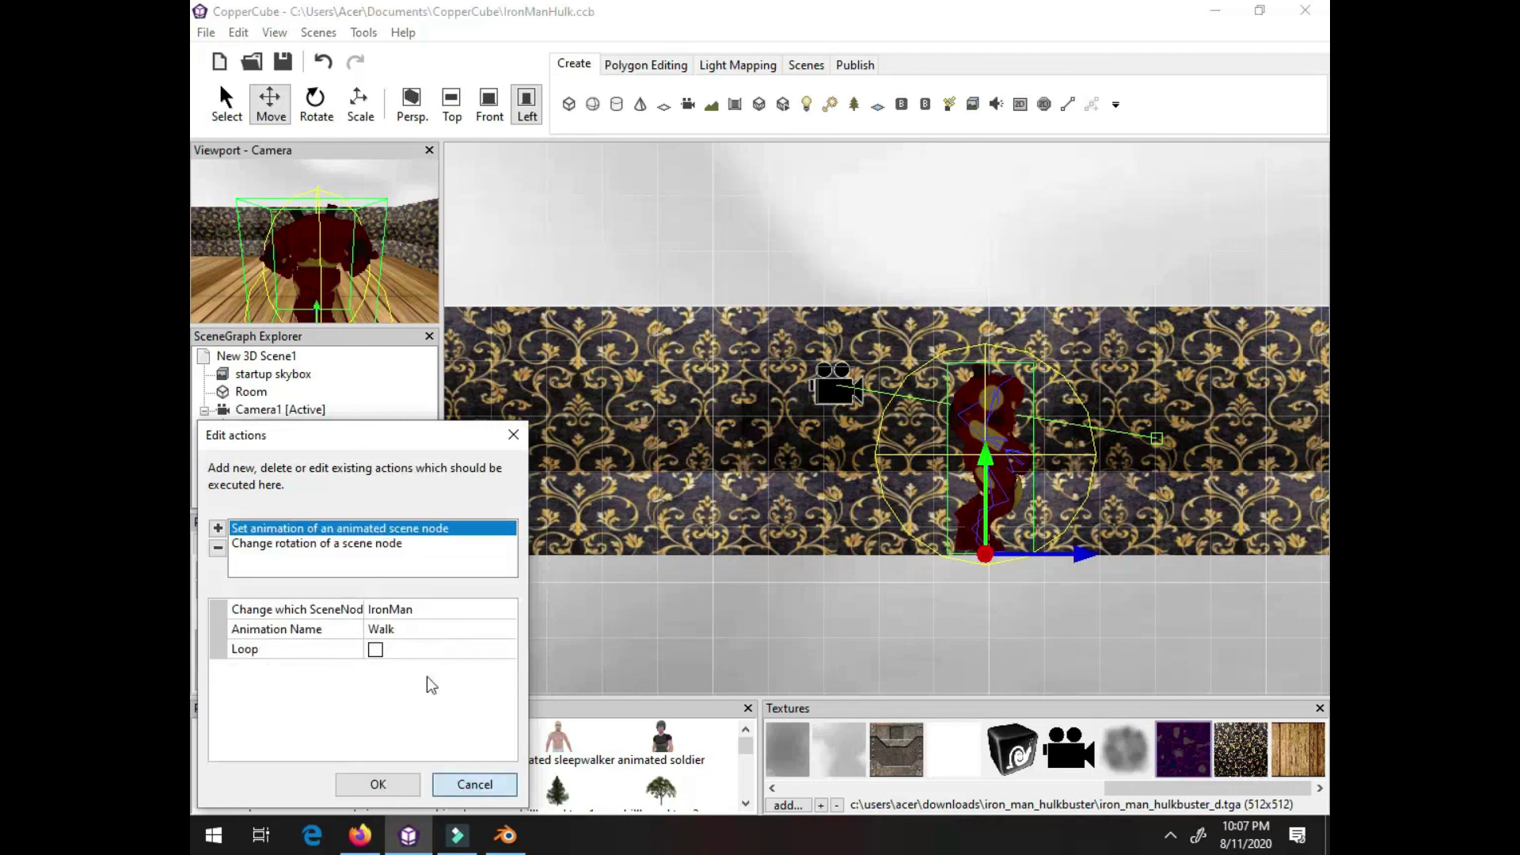
key(Escape)
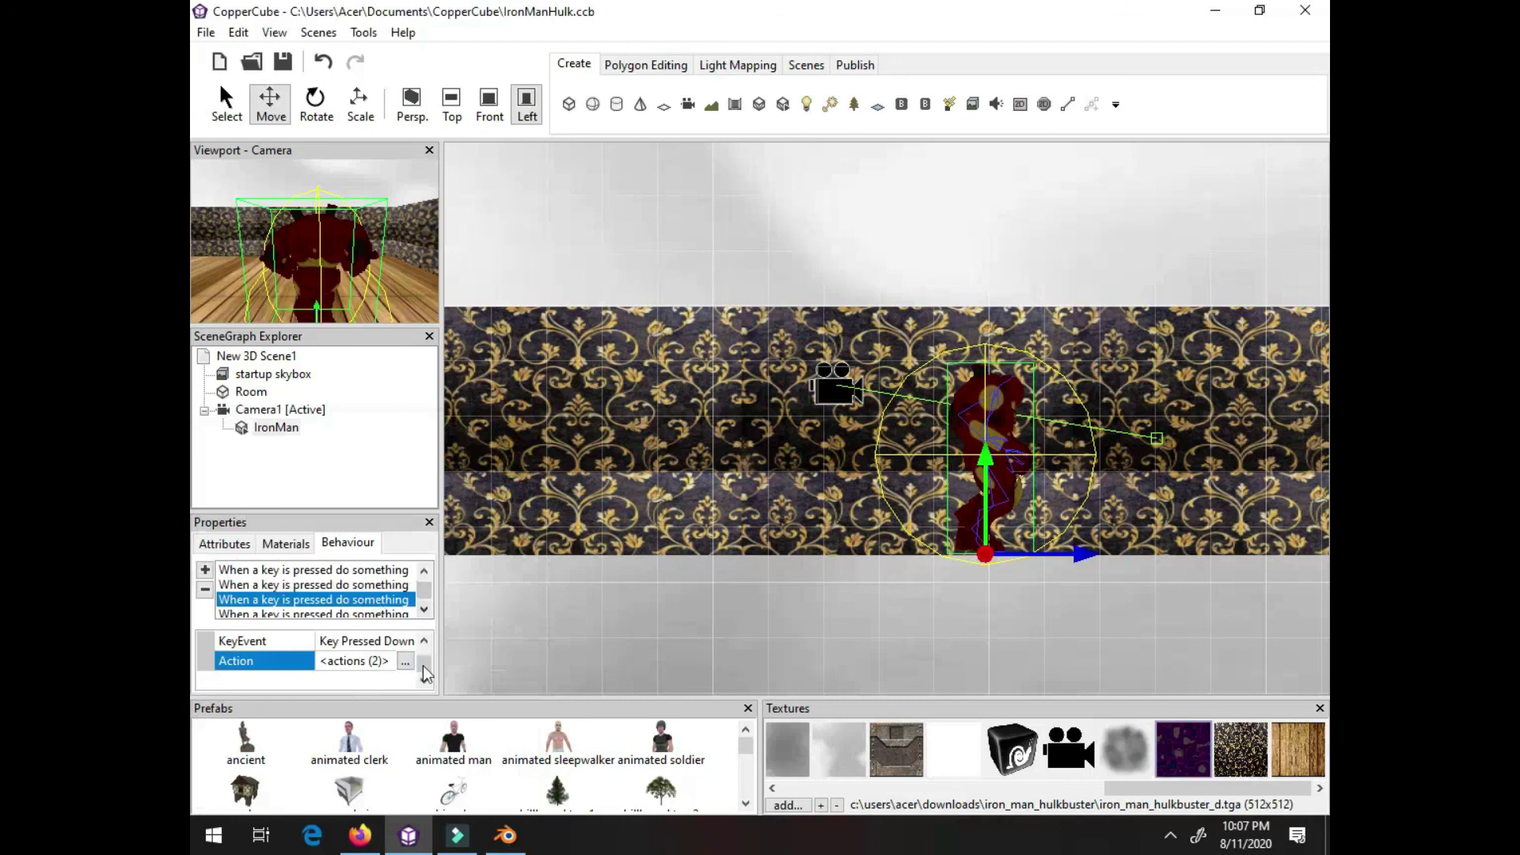
Set the S key's Key Left Up animation action to Idle, check its rotation action and accept the action list
scroll(423, 667, up, 1)
scroll(425, 664, down, 1)
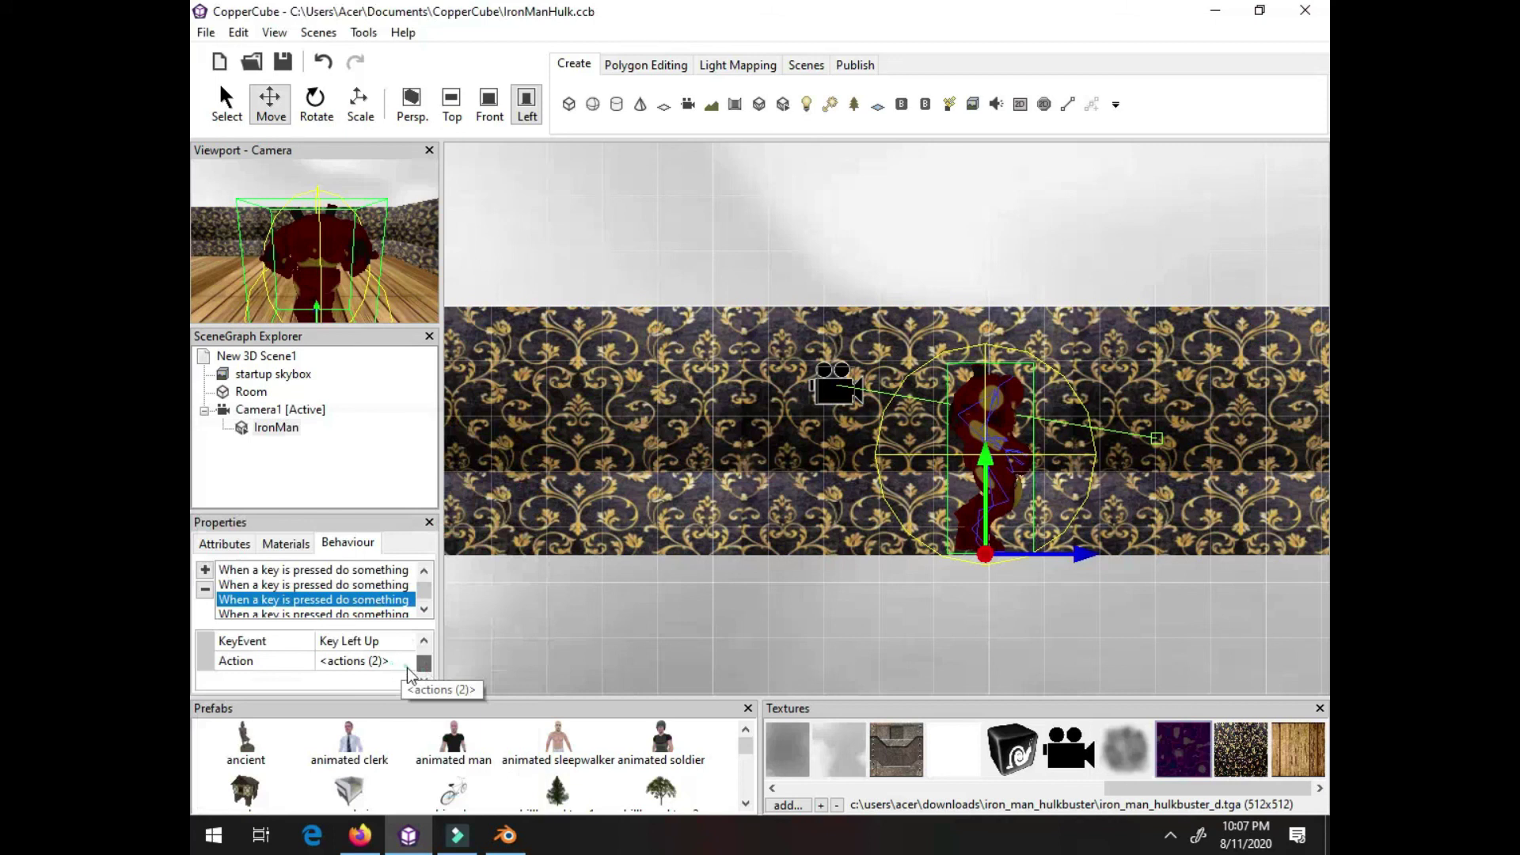
click(407, 668)
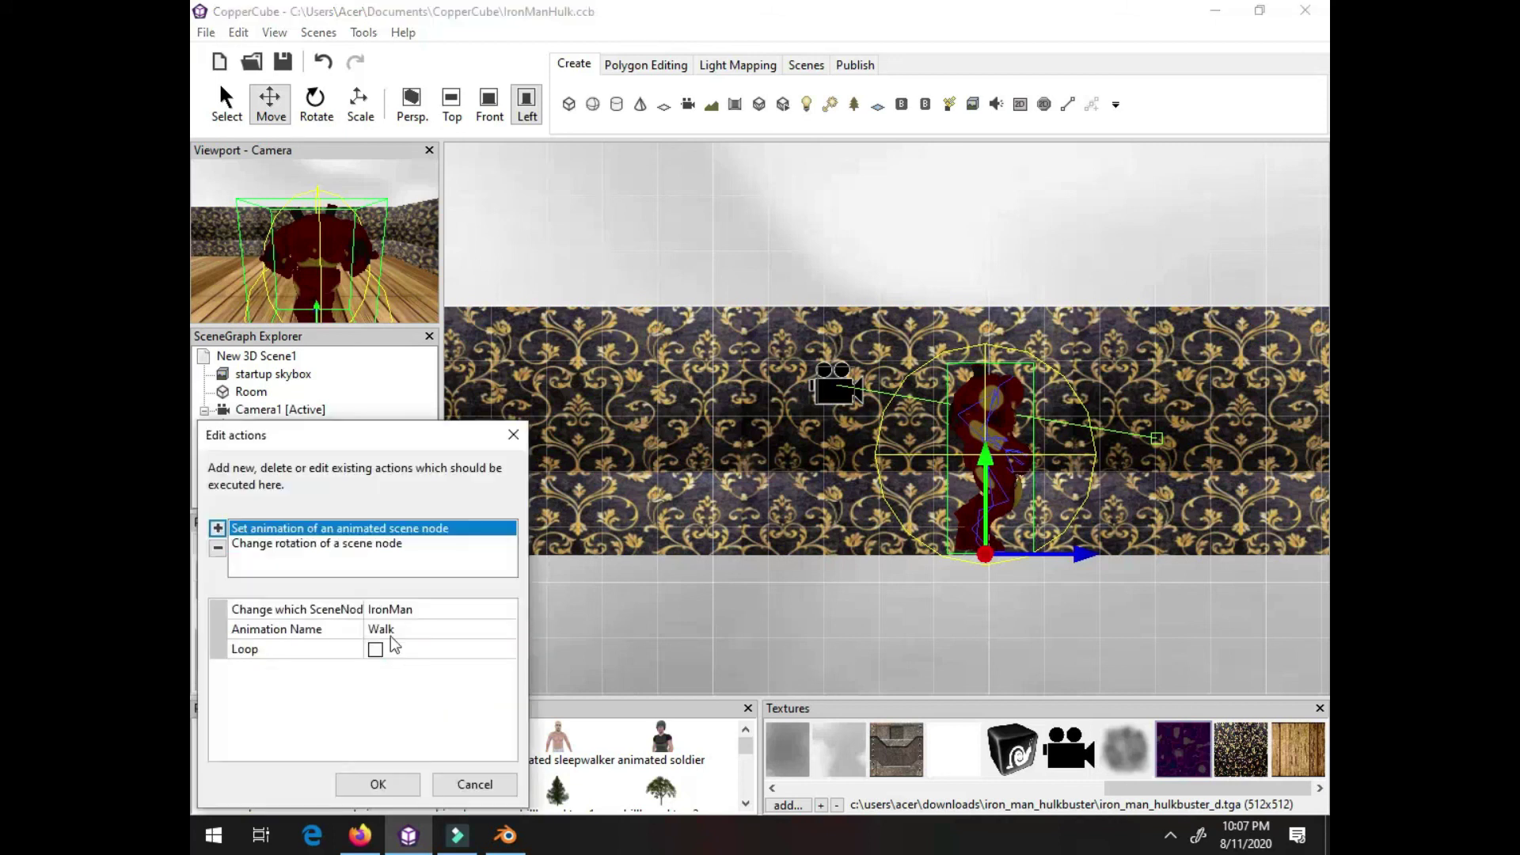
click(397, 631)
click(400, 638)
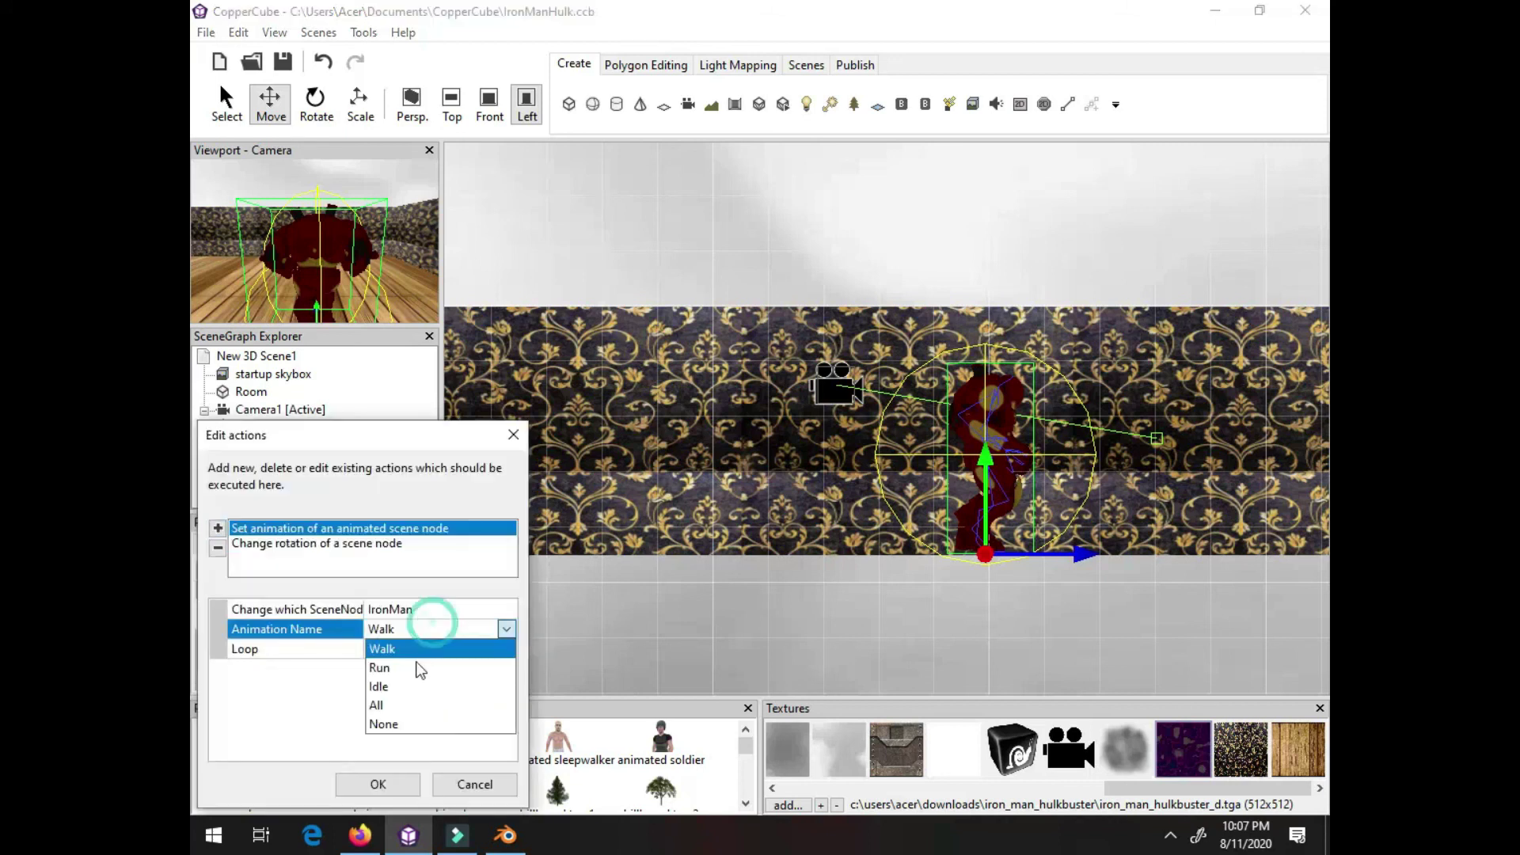
click(410, 682)
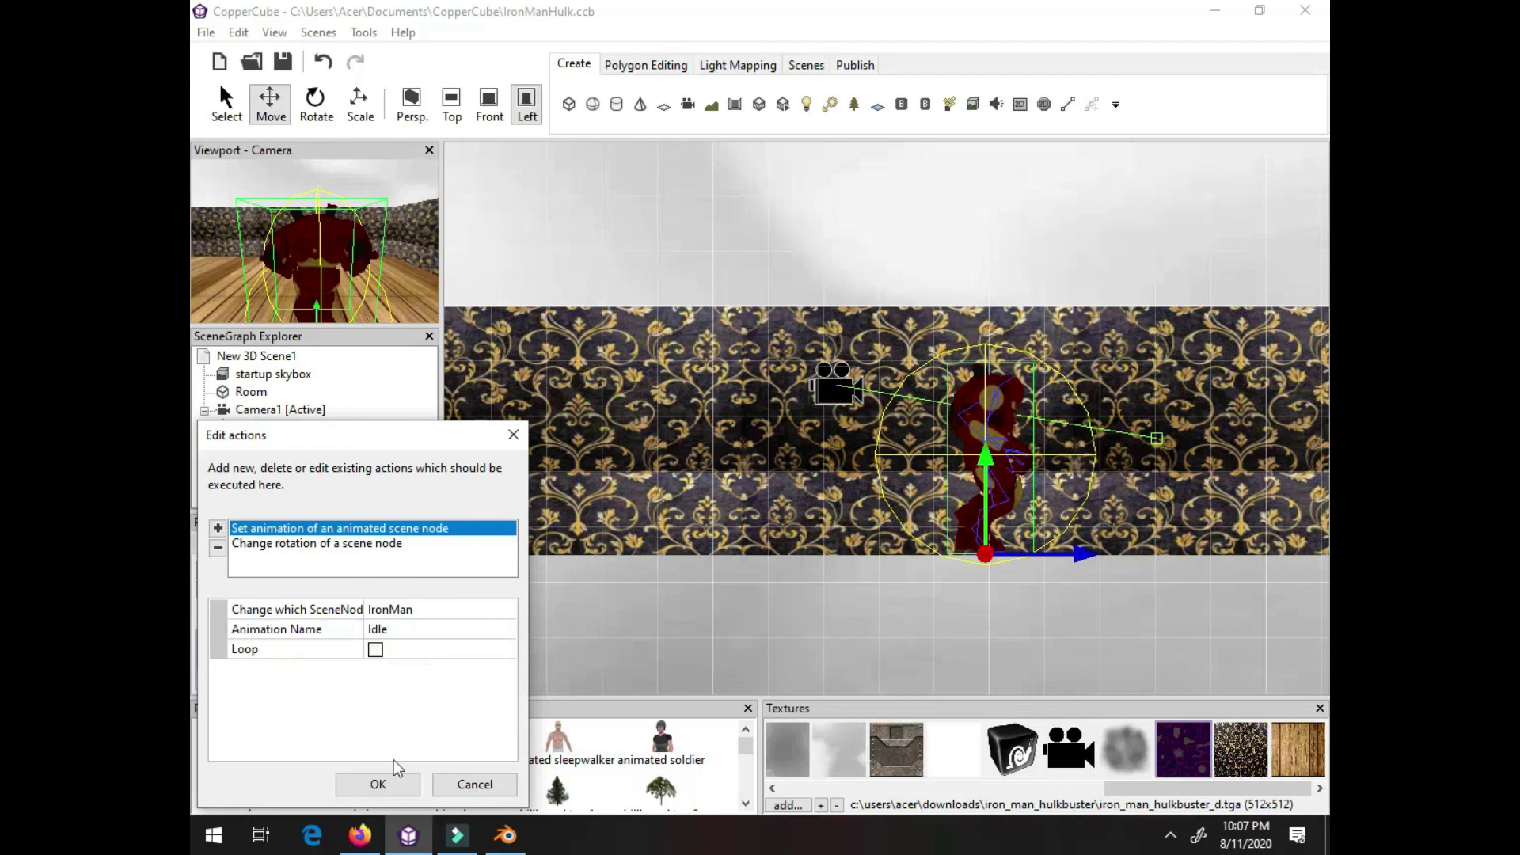
click(345, 548)
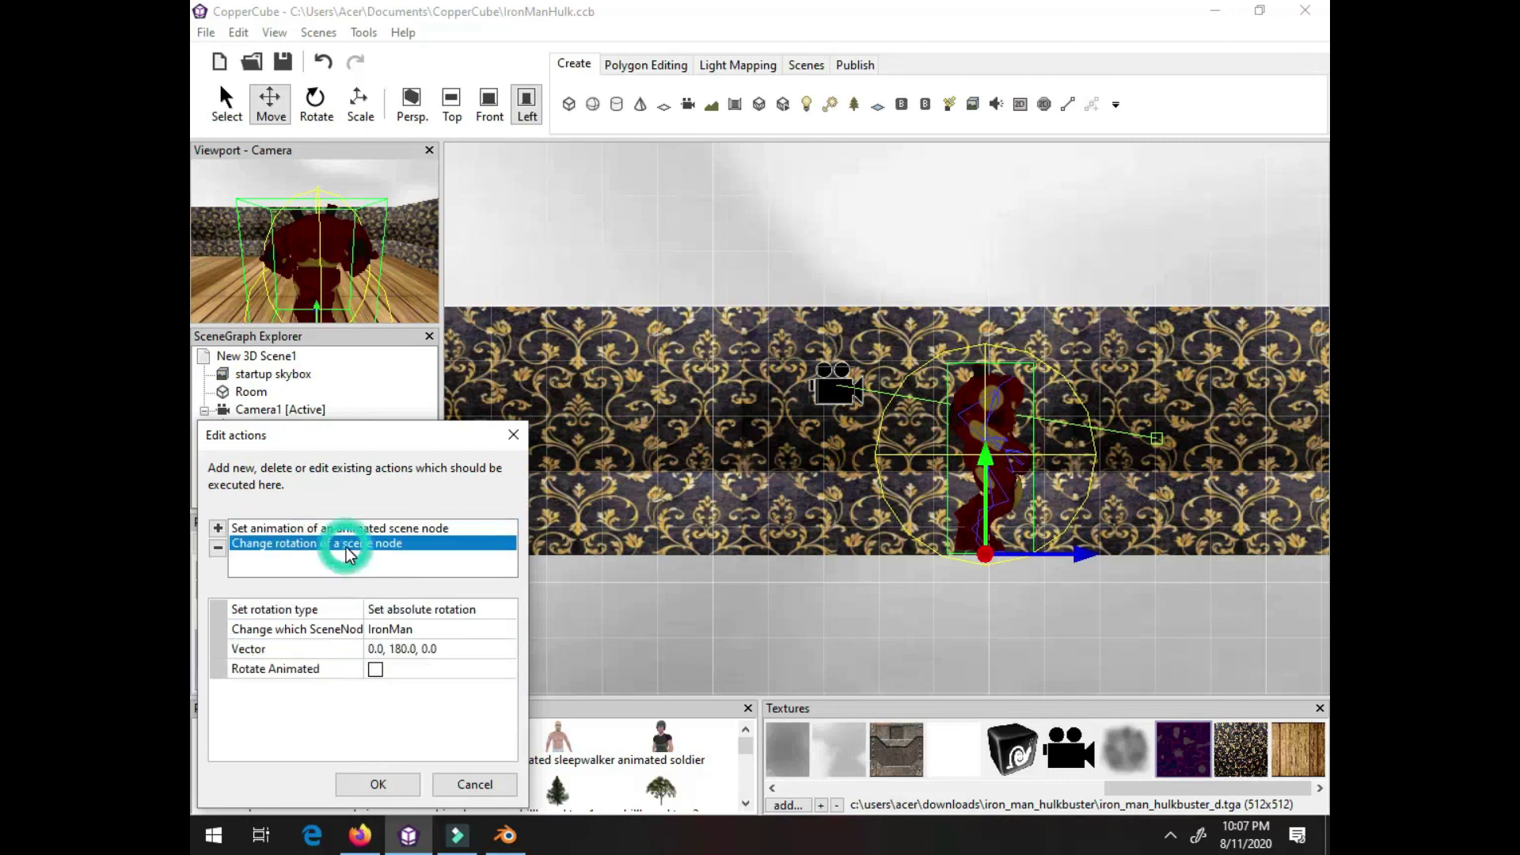
click(380, 784)
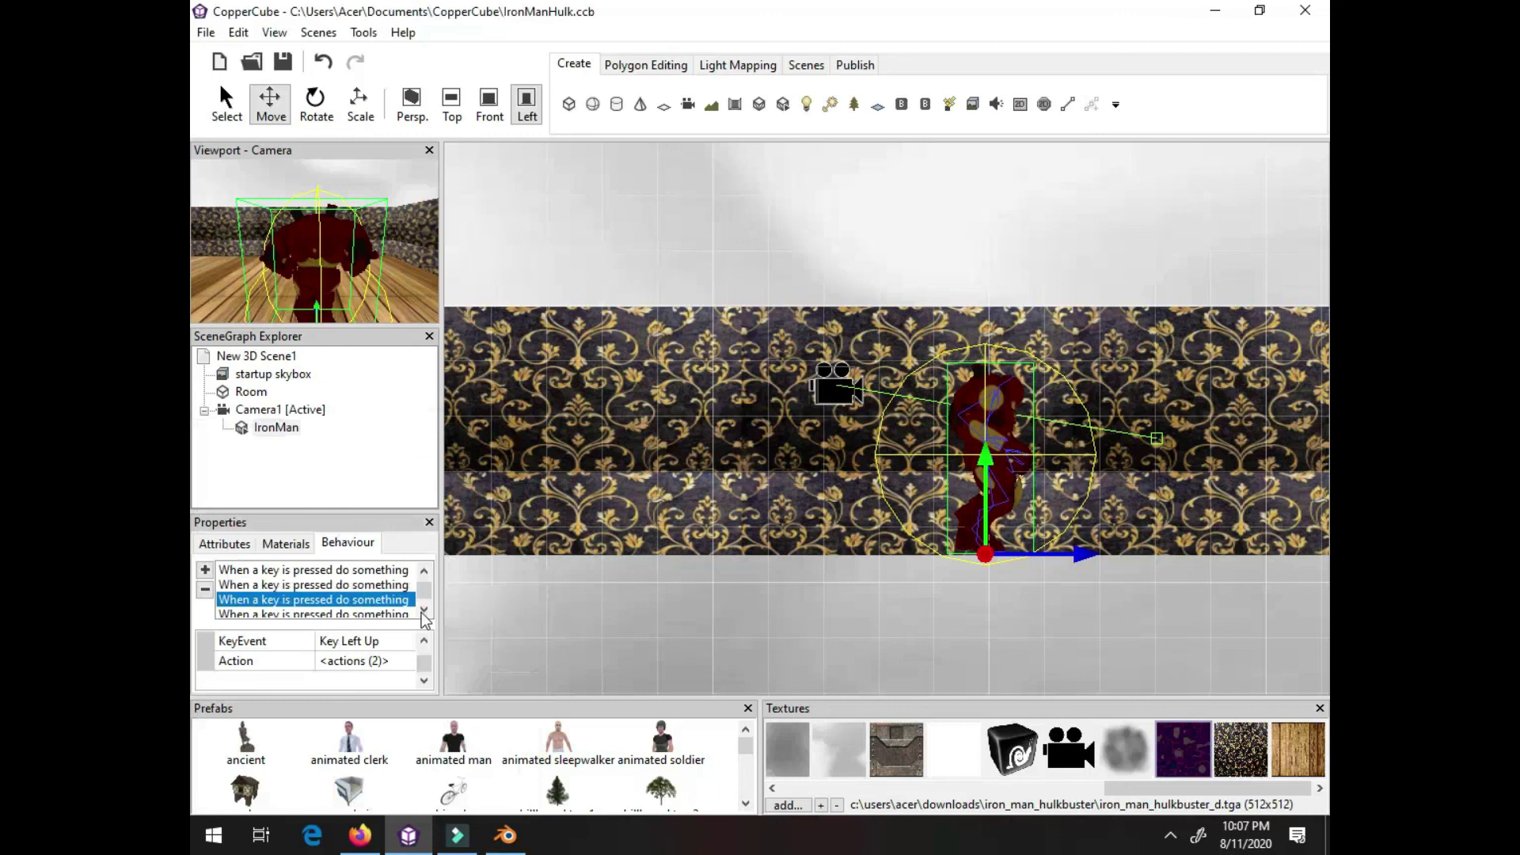
Examine the D key's Key Pressed Down behaviour on IronMan, including its animation and rotation actions
click(425, 611)
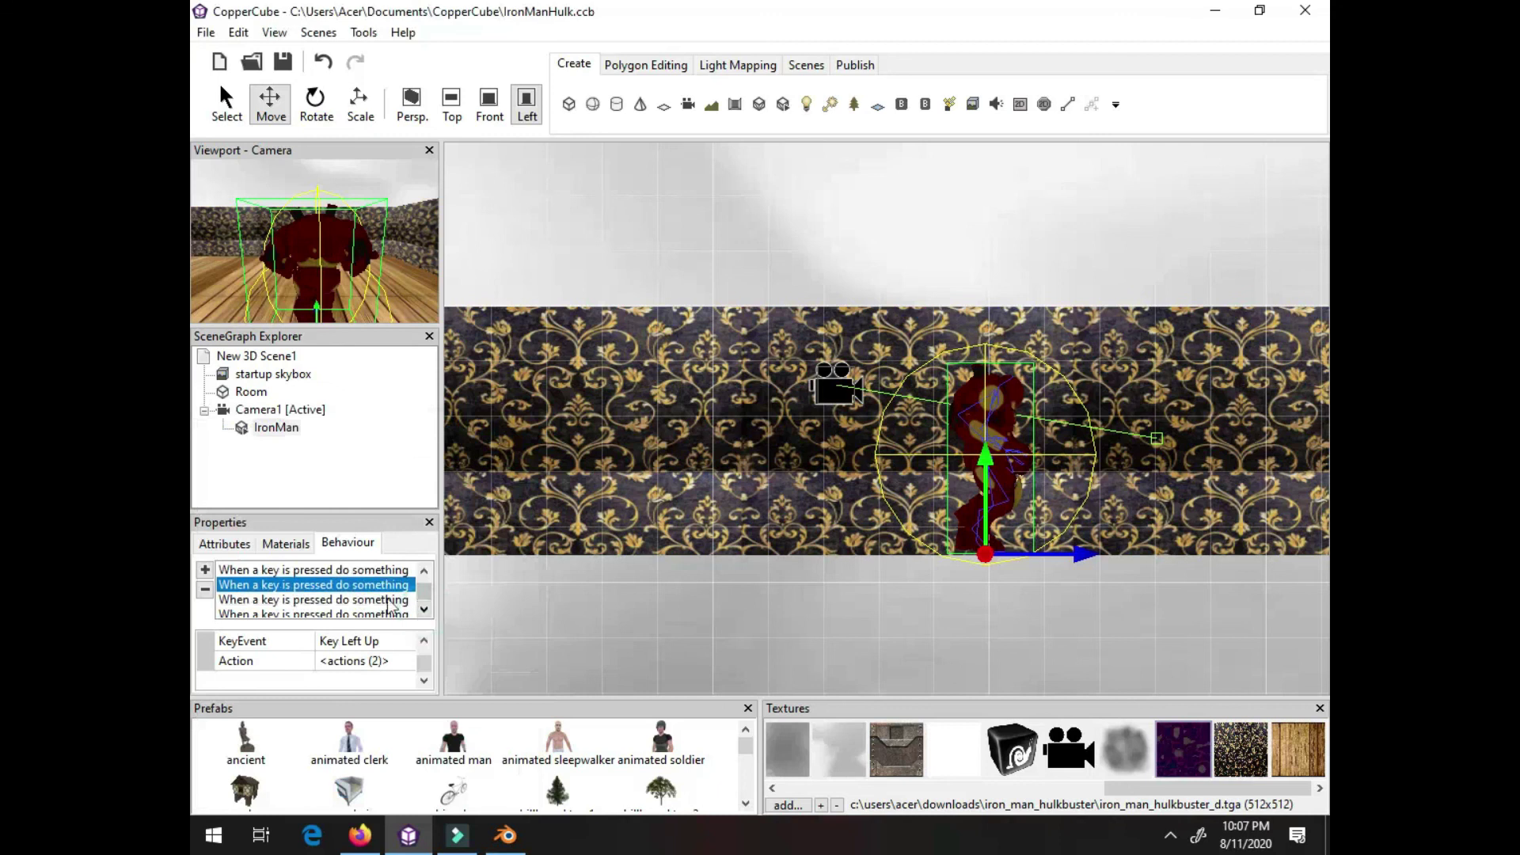
click(390, 601)
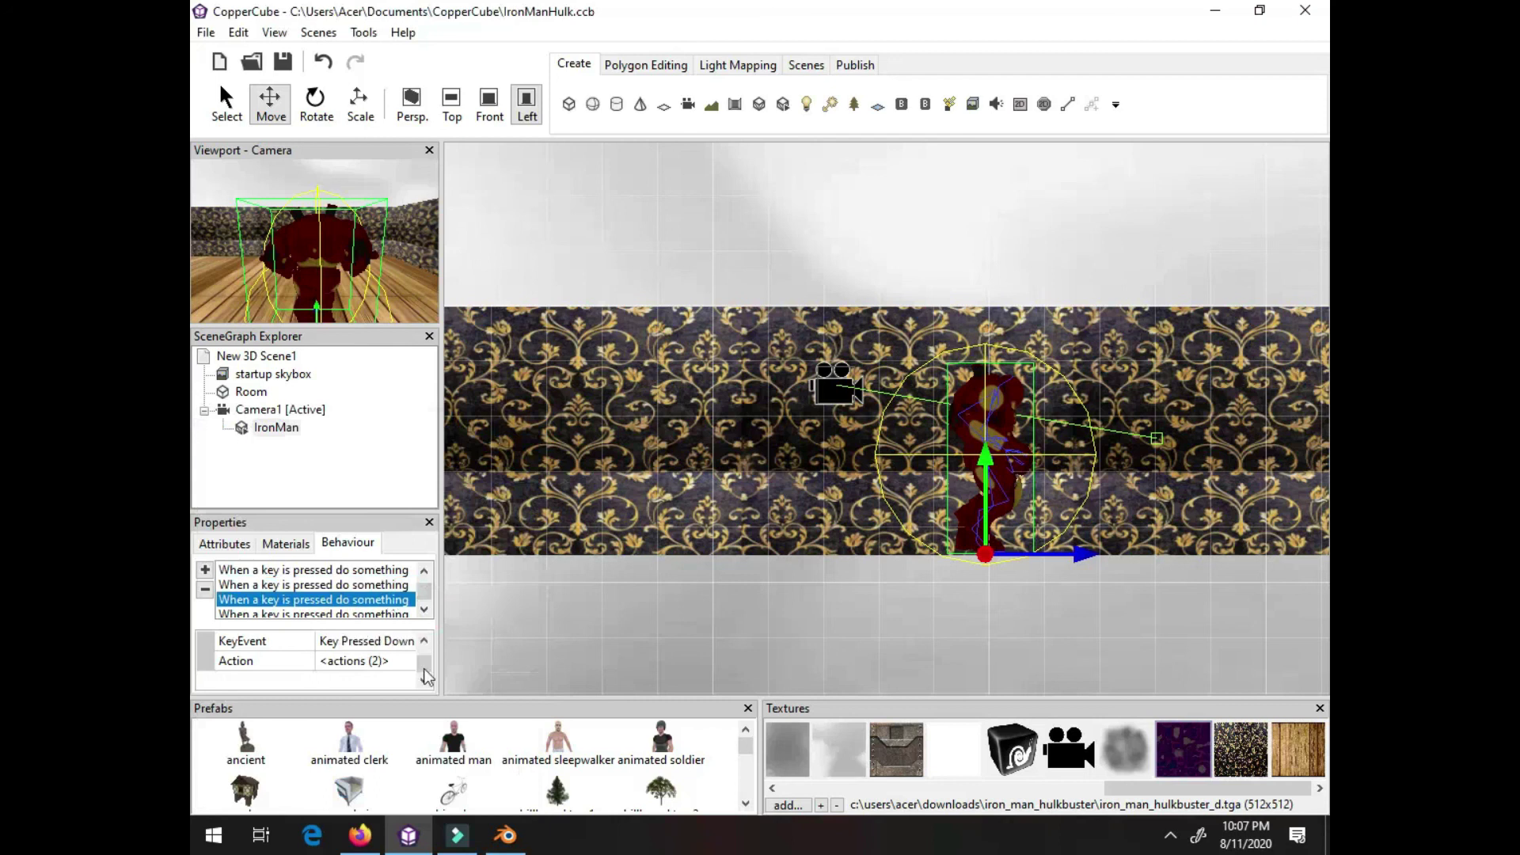
click(431, 635)
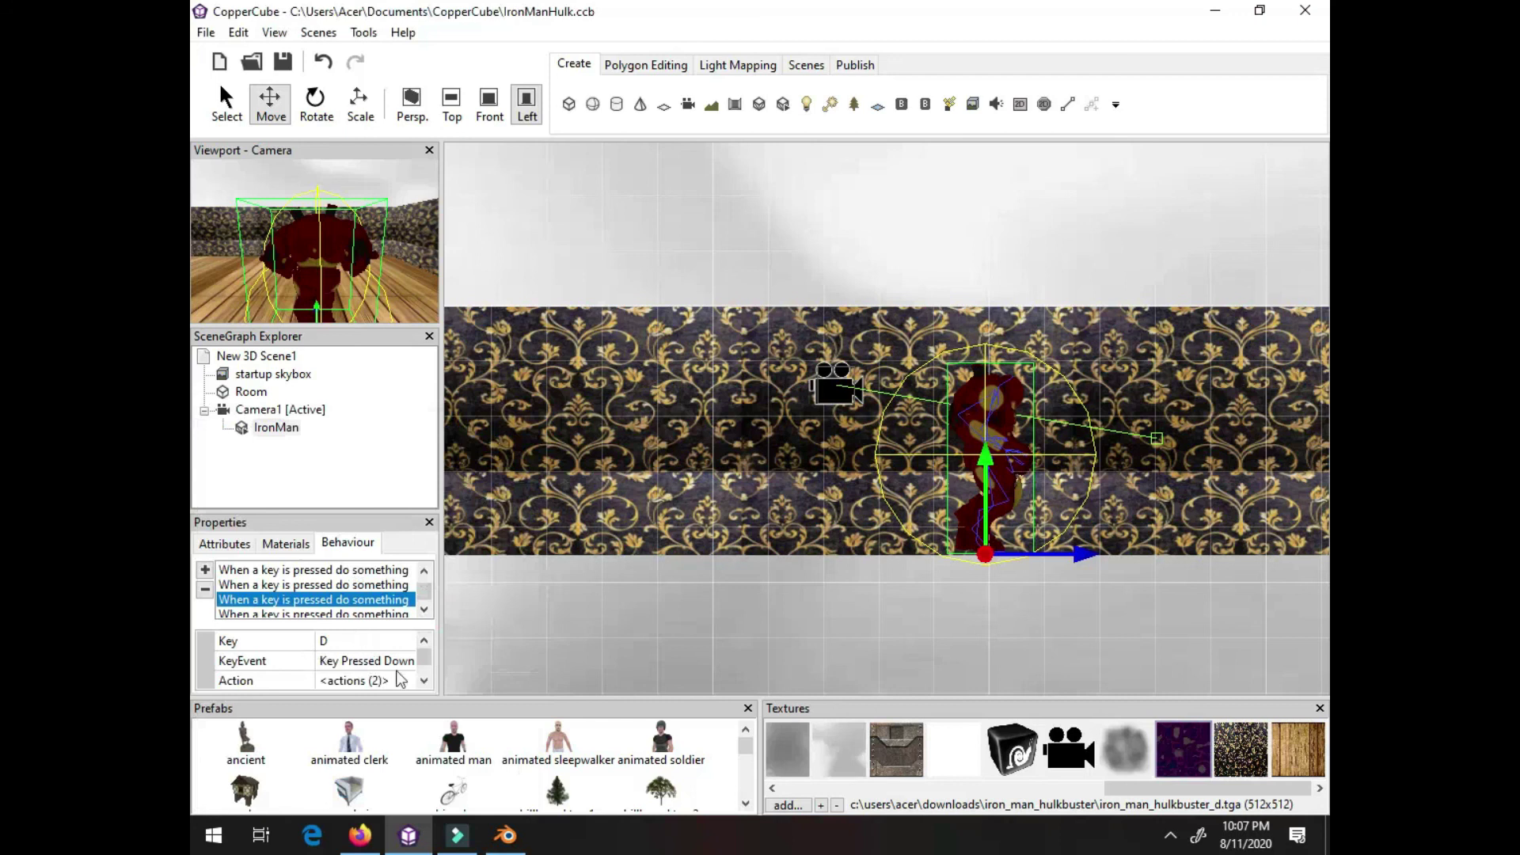
scroll(405, 662, down, 1)
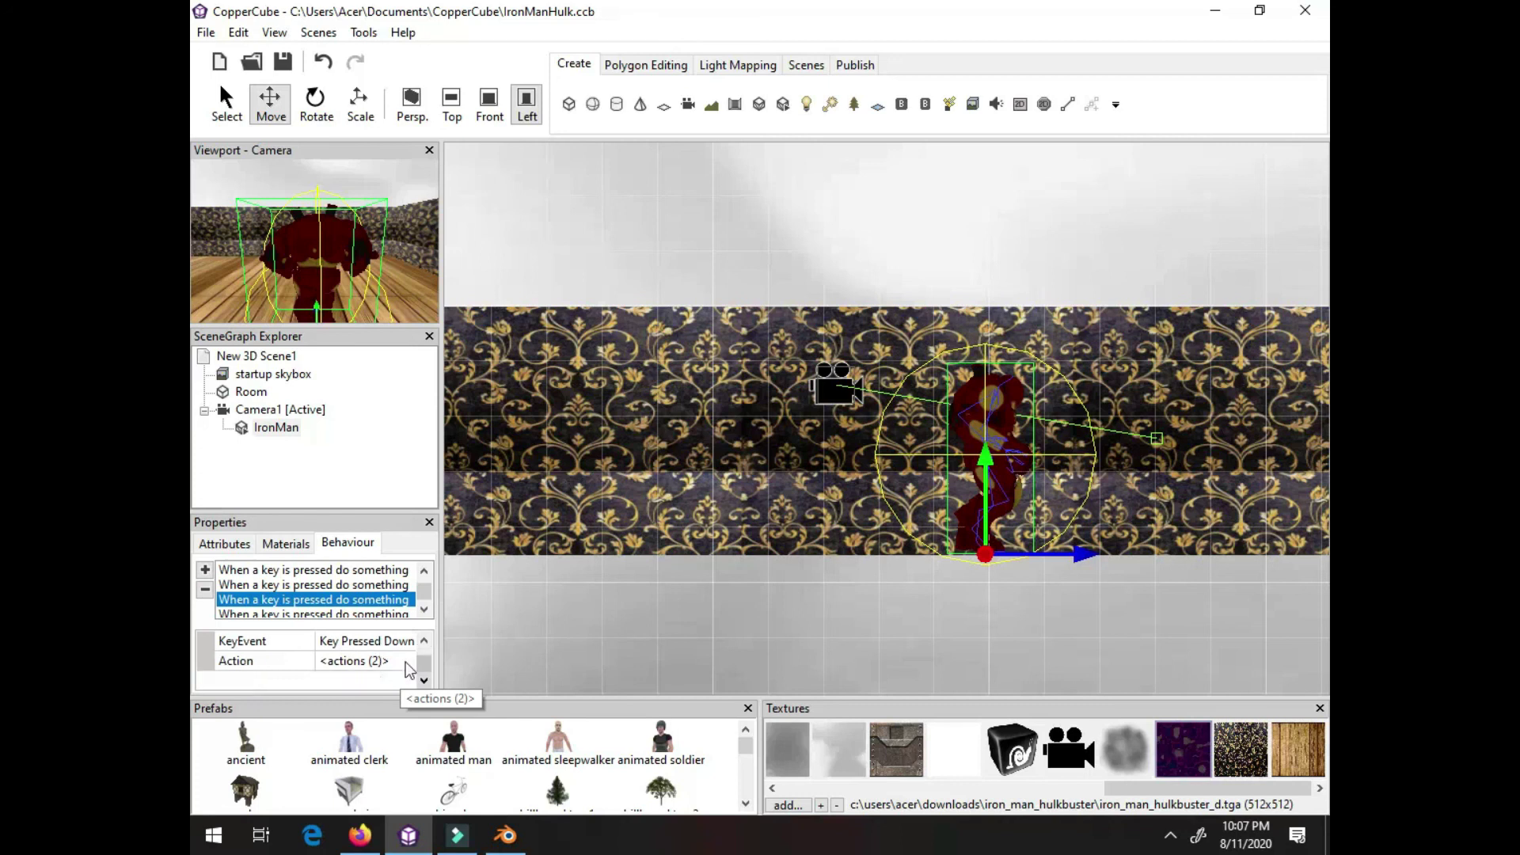
click(406, 662)
click(405, 662)
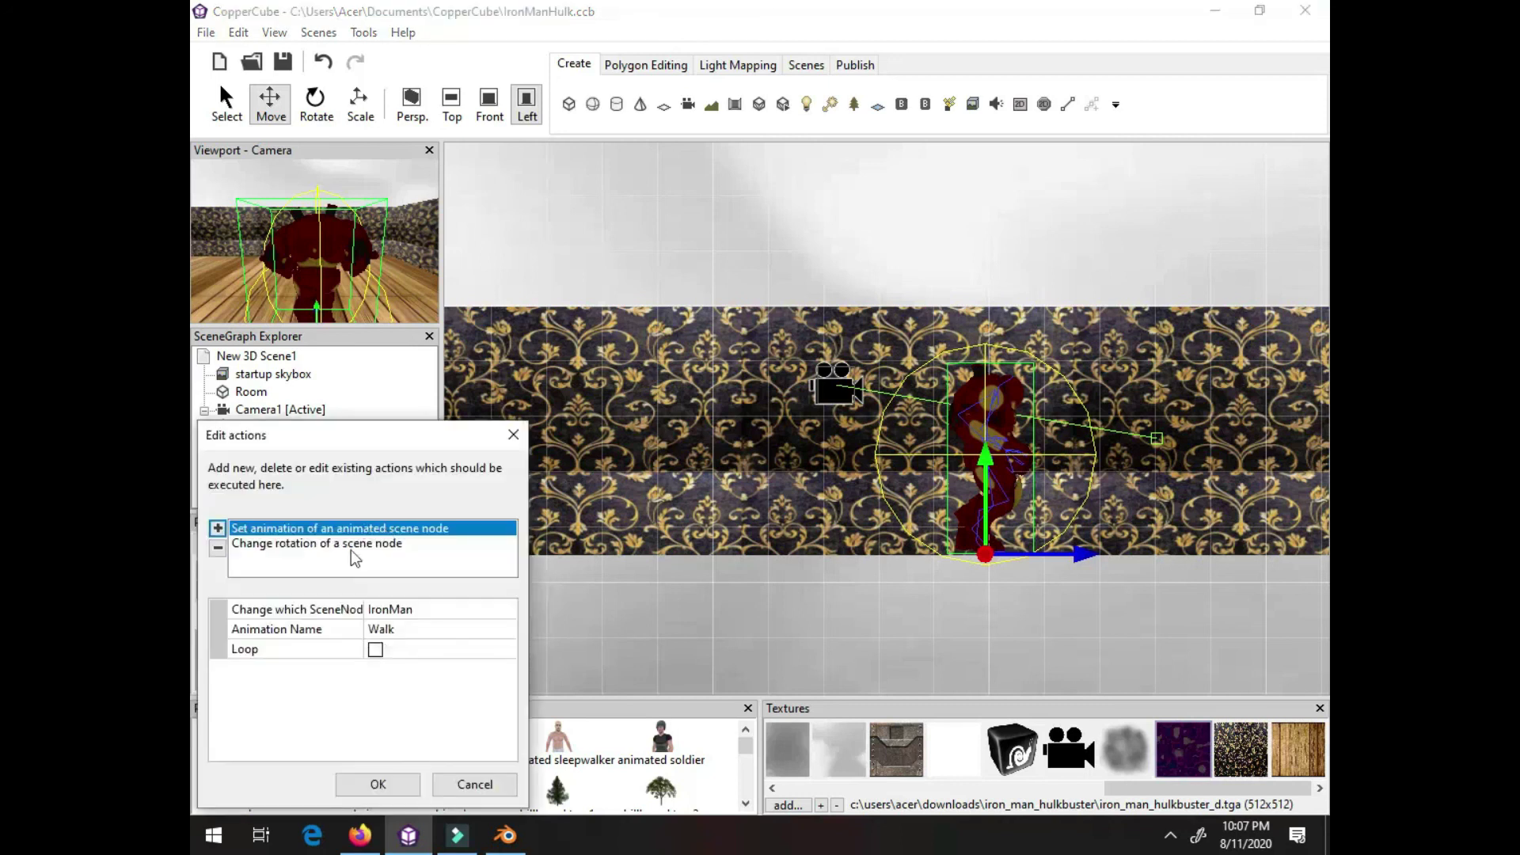
click(351, 547)
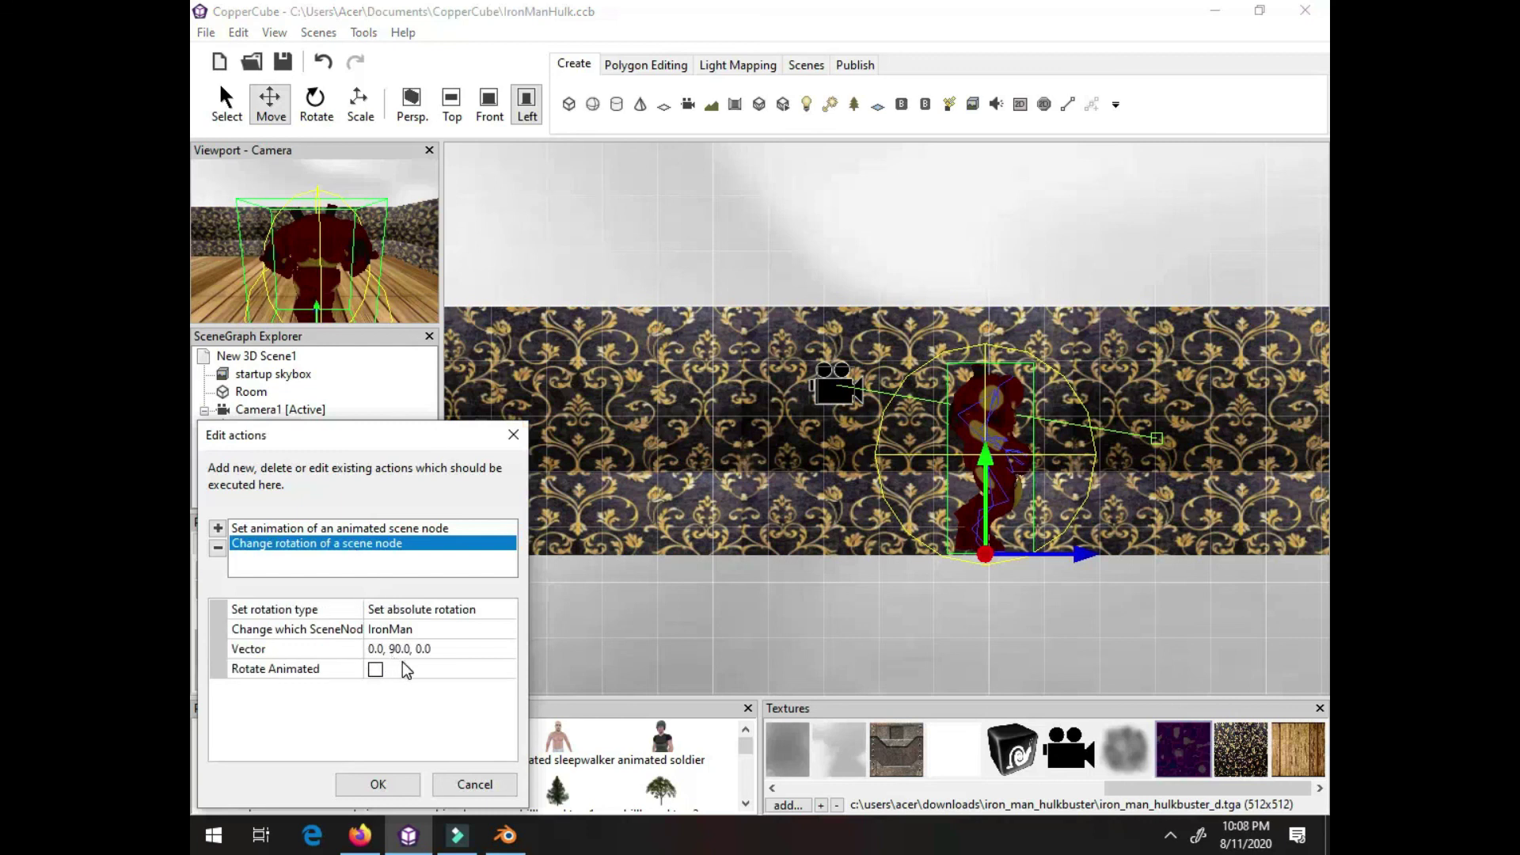
click(378, 784)
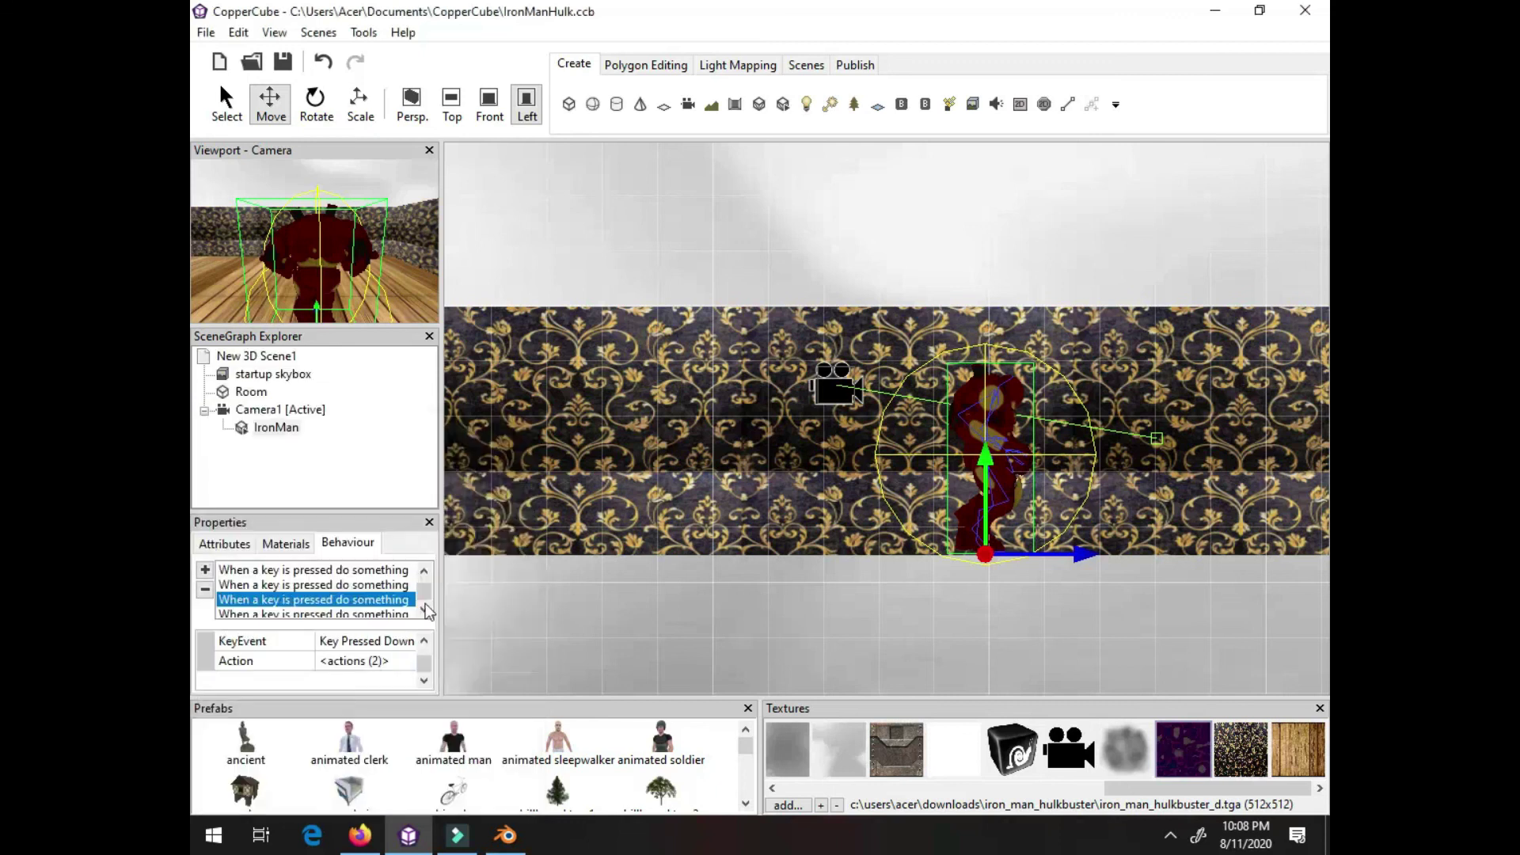
Review the animation and rotation actions of the D key's Key Left Up behaviour on IronMan and accept the action list
scroll(425, 603, down, 1)
click(356, 599)
scroll(423, 644, up, 1)
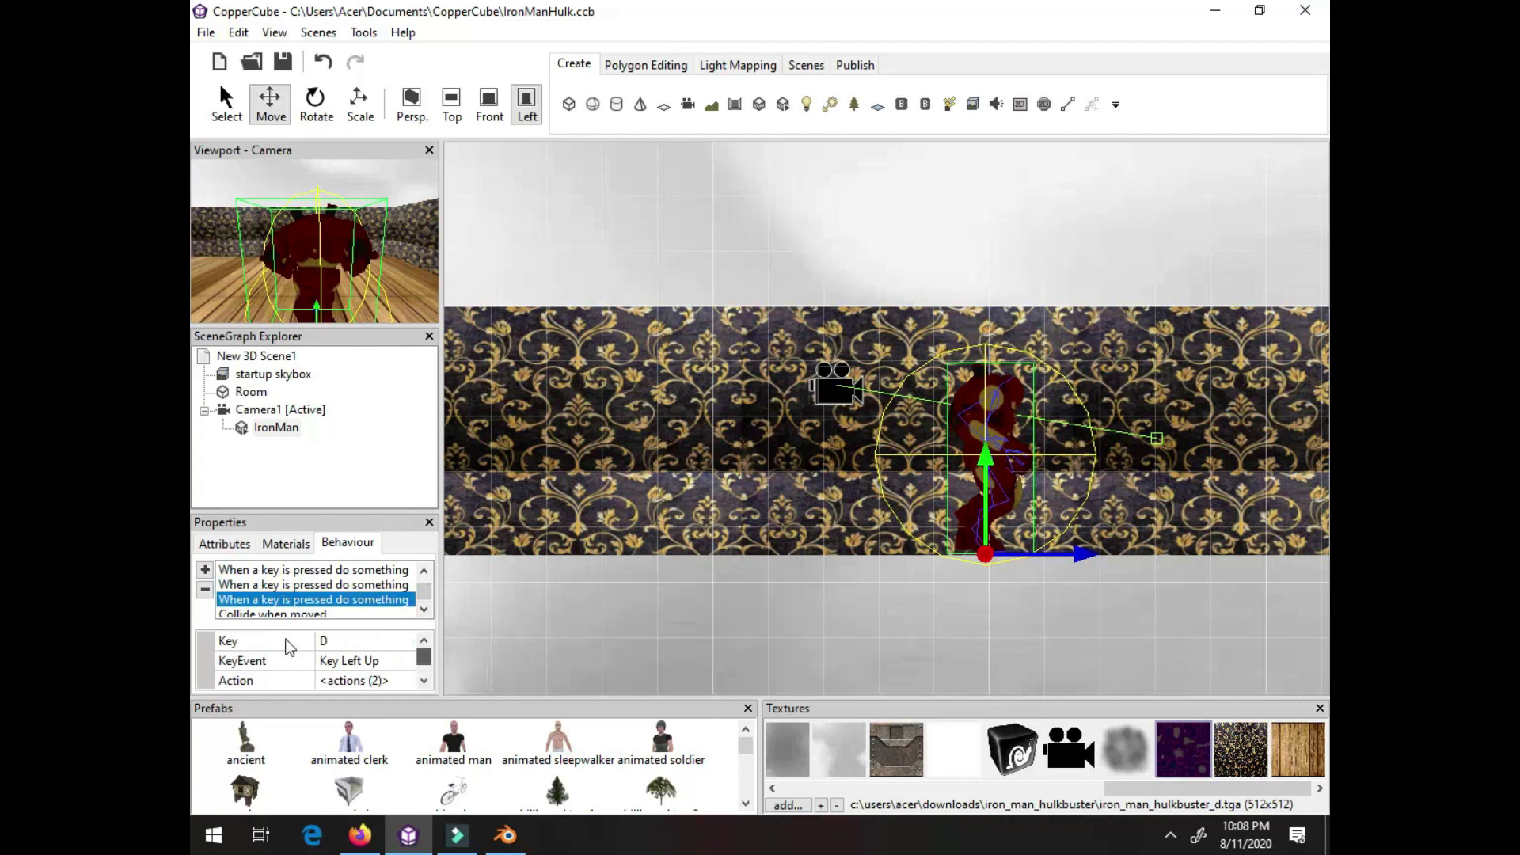
scroll(423, 662, down, 1)
click(406, 665)
click(405, 663)
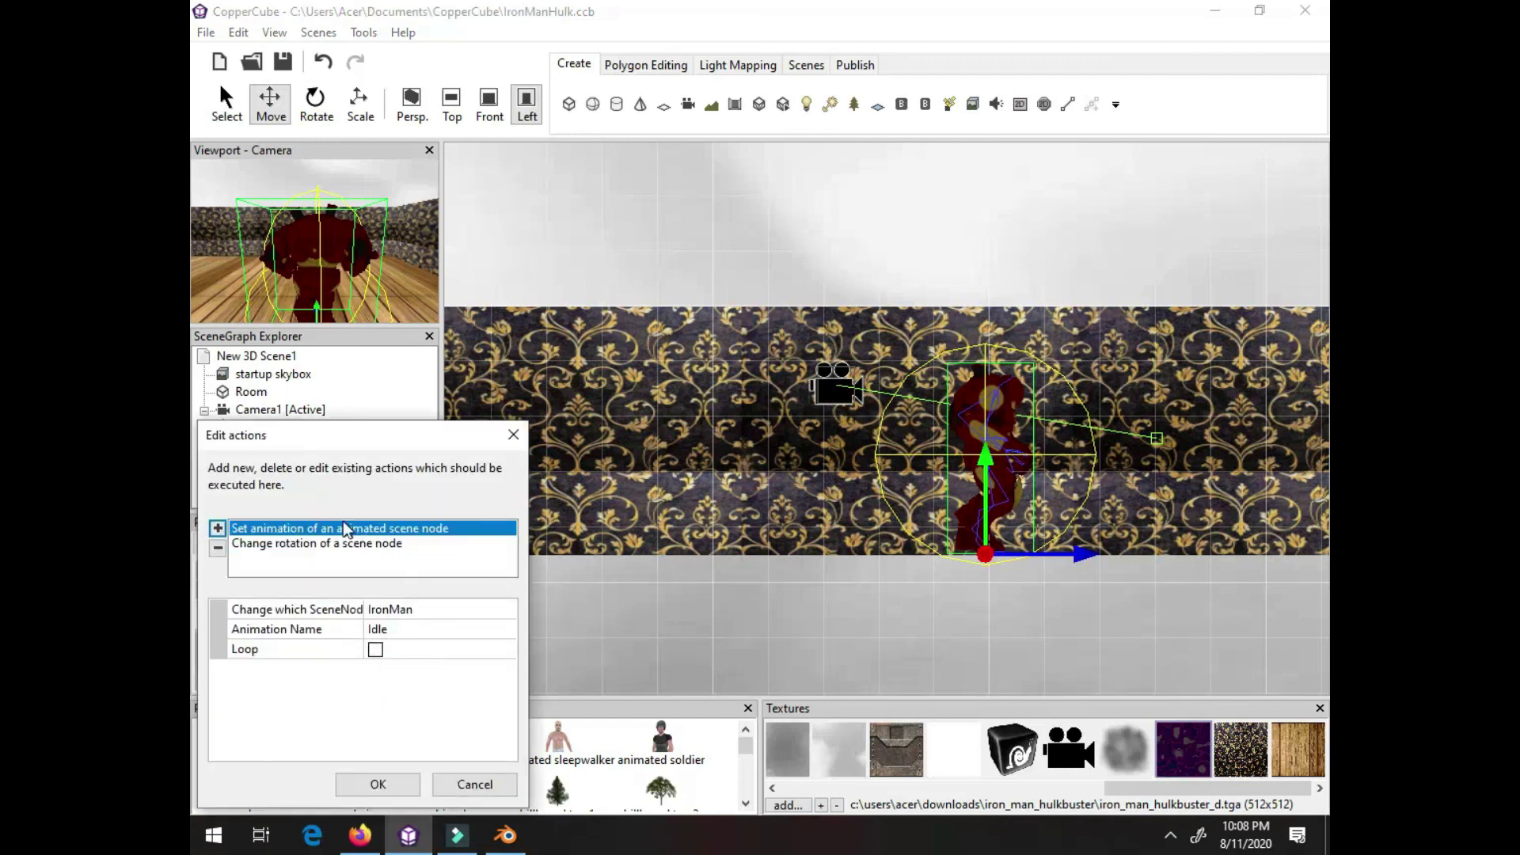
click(330, 545)
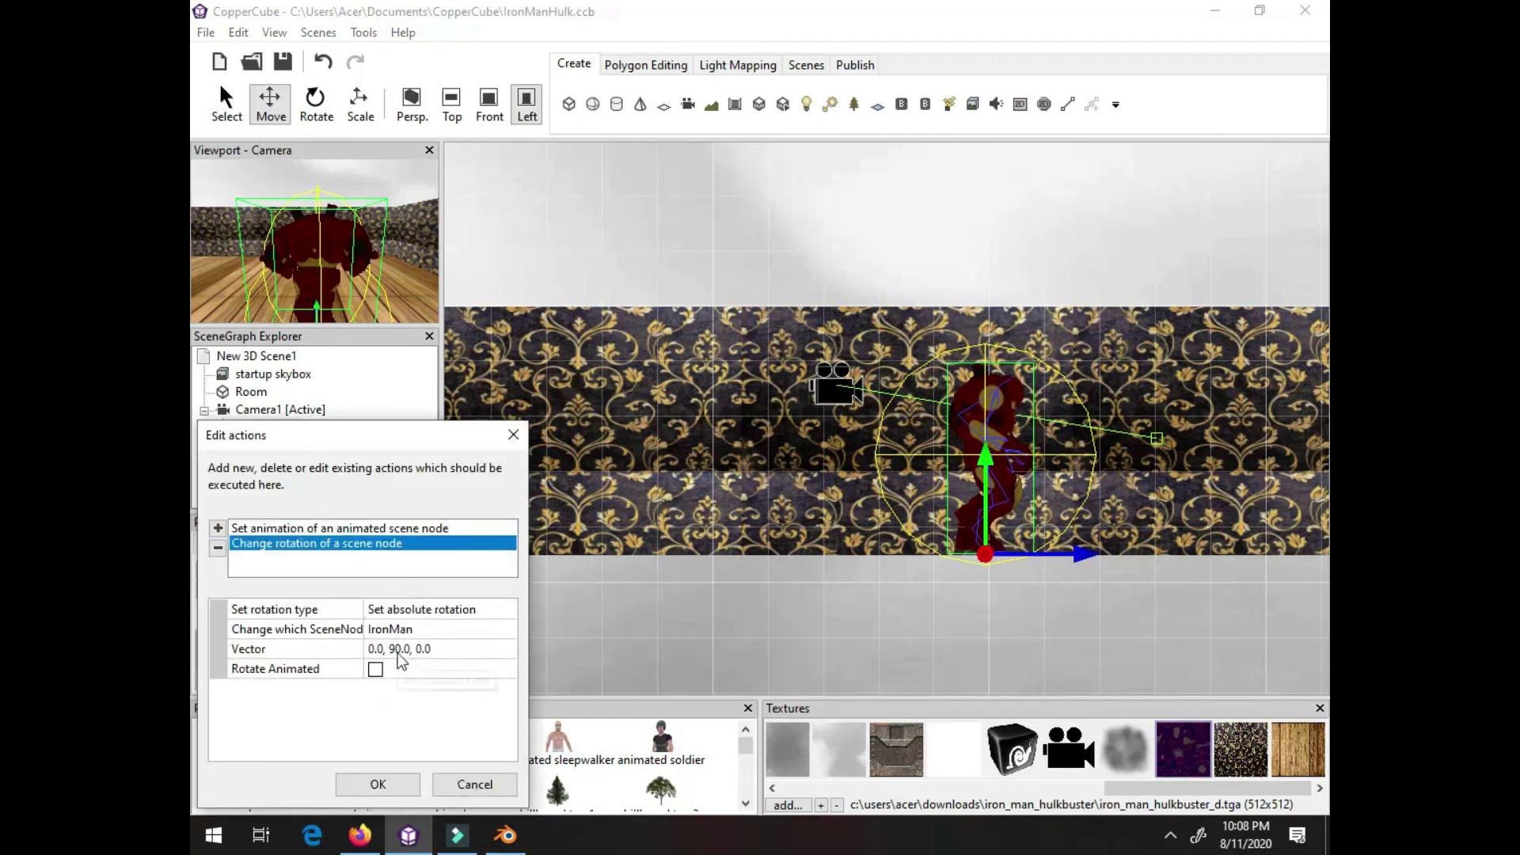
click(388, 782)
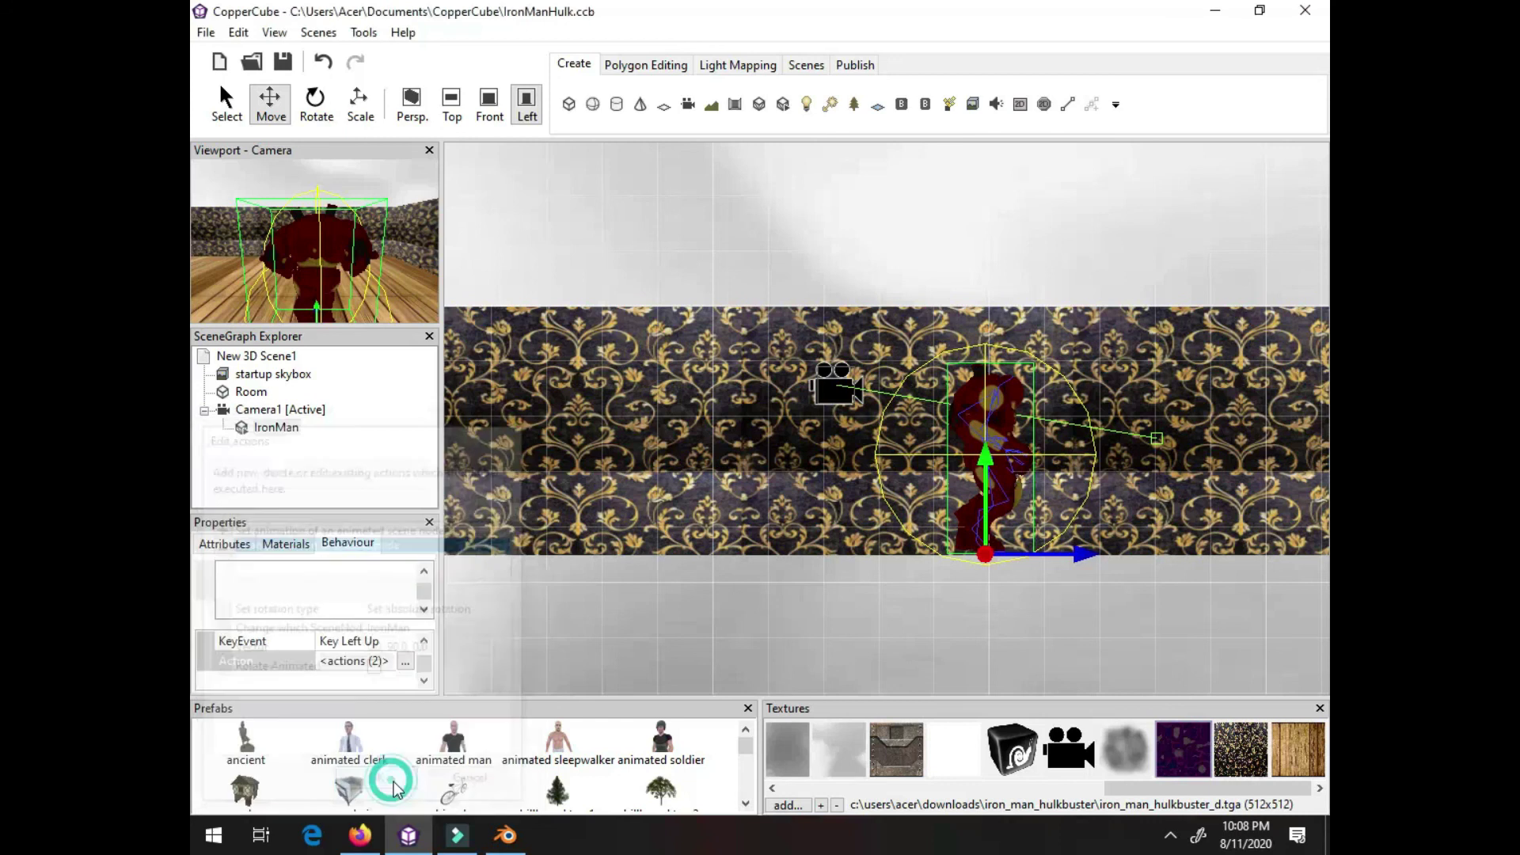
click(425, 610)
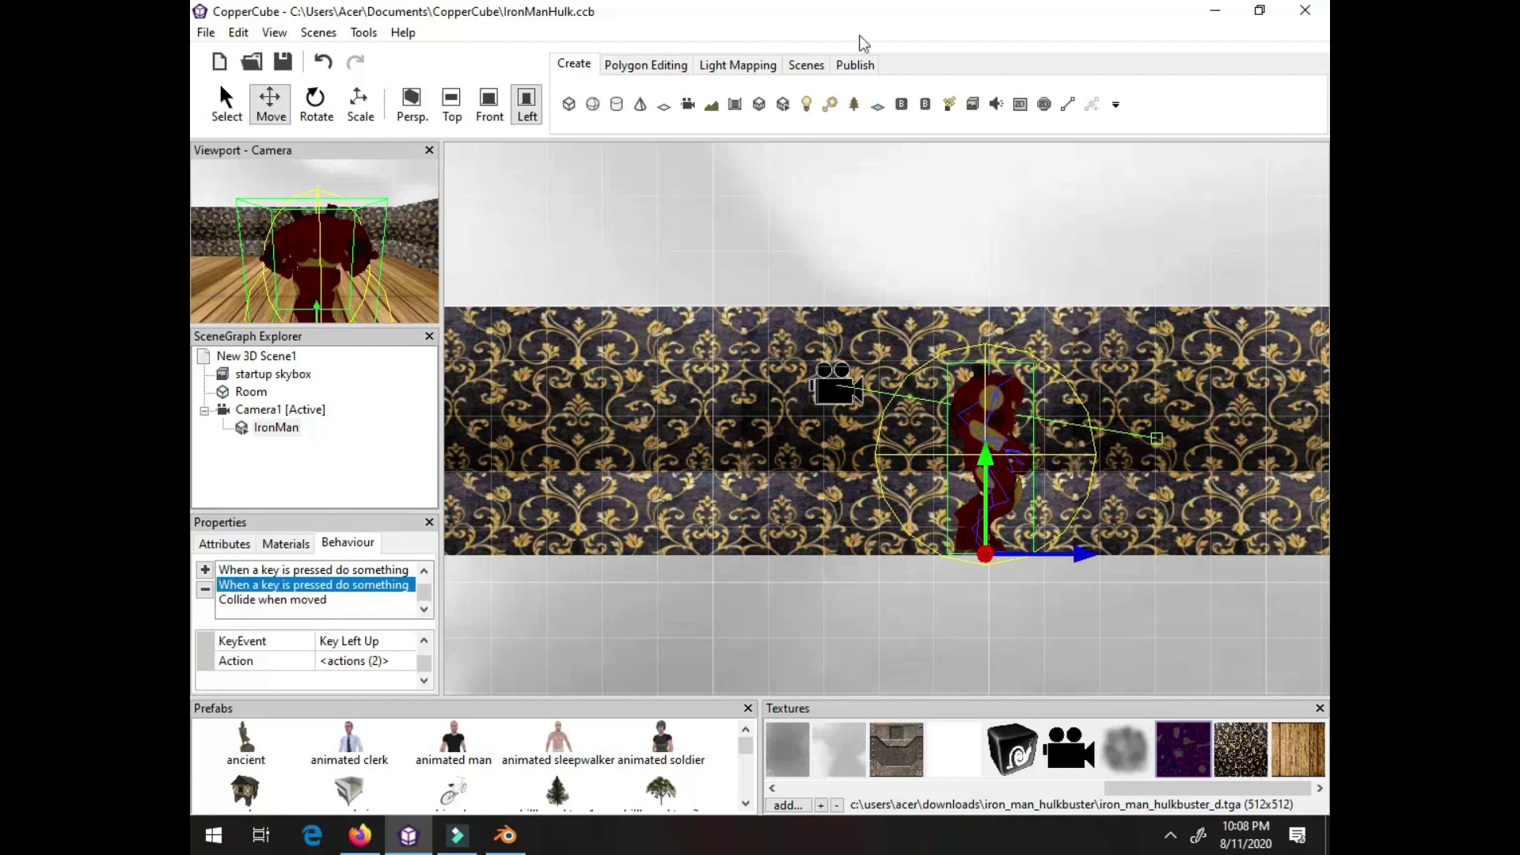
Test the scene as a Windows (.exe) application, move and turn the IronMan character around the room, and close the test
click(855, 69)
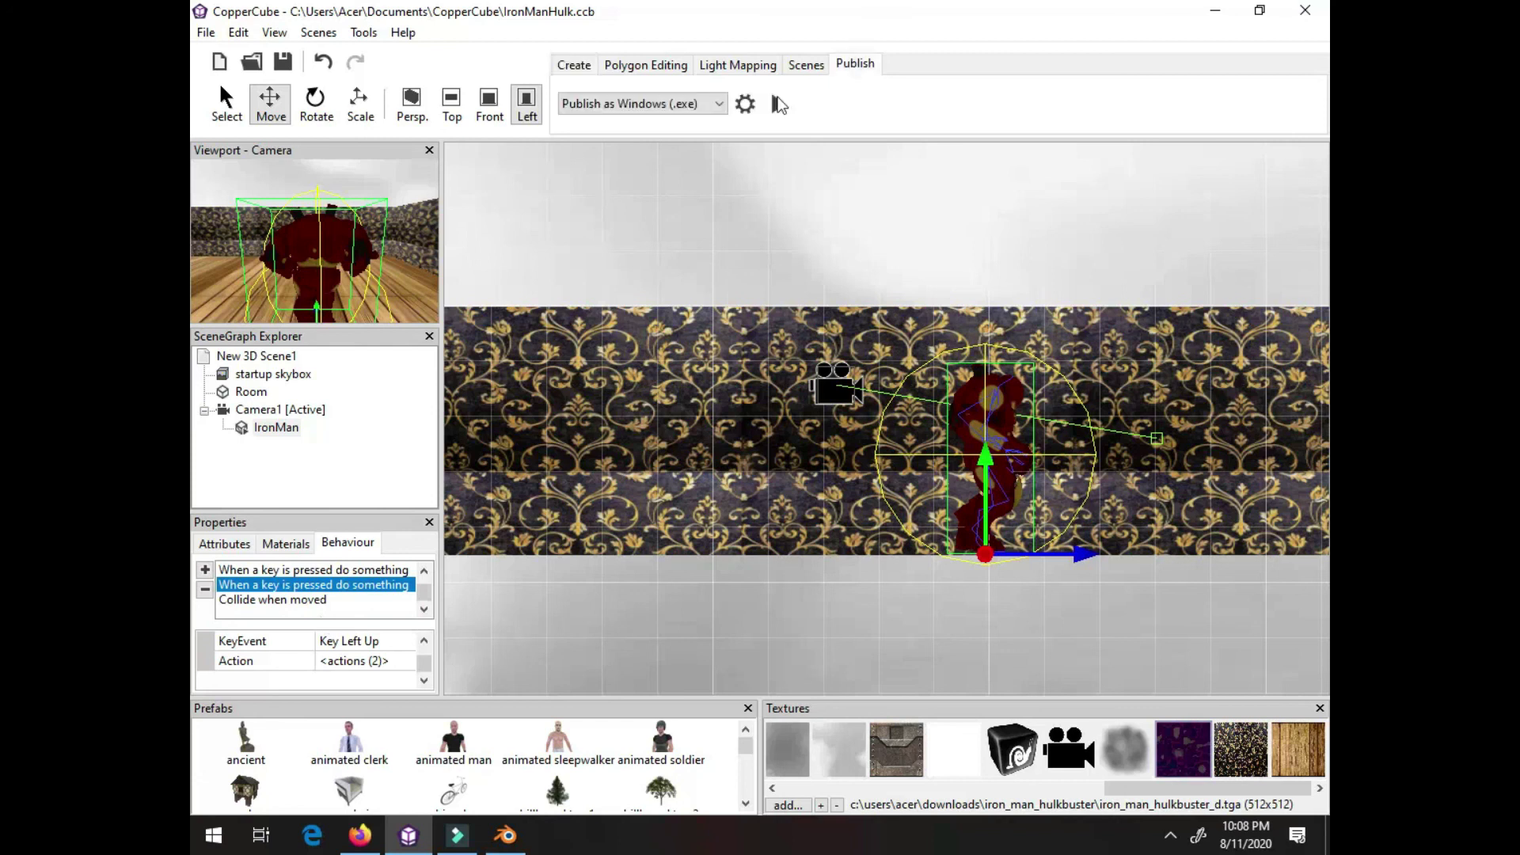
click(779, 103)
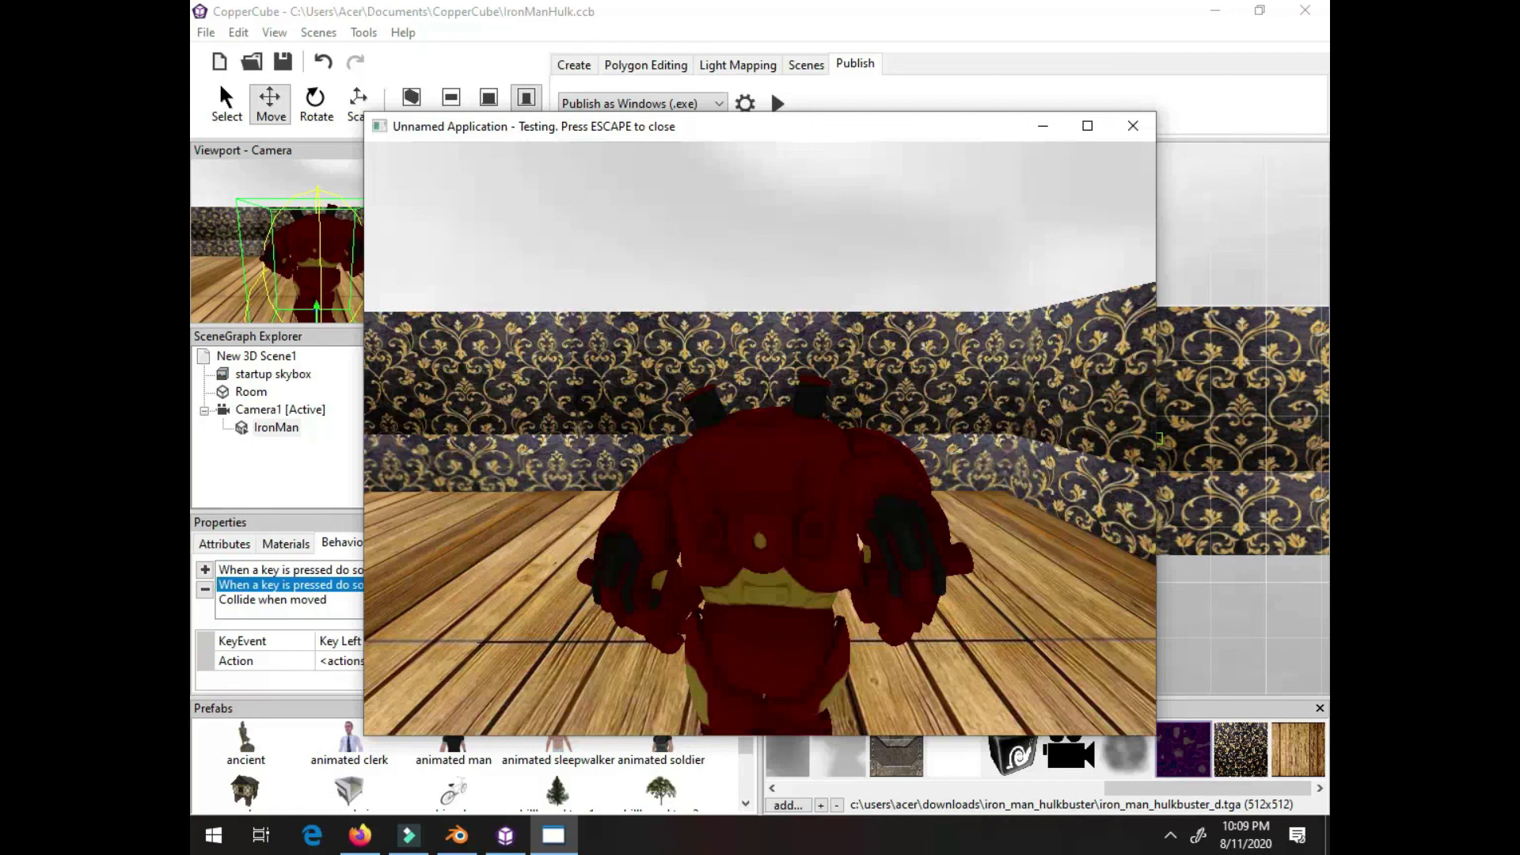
key(Up)
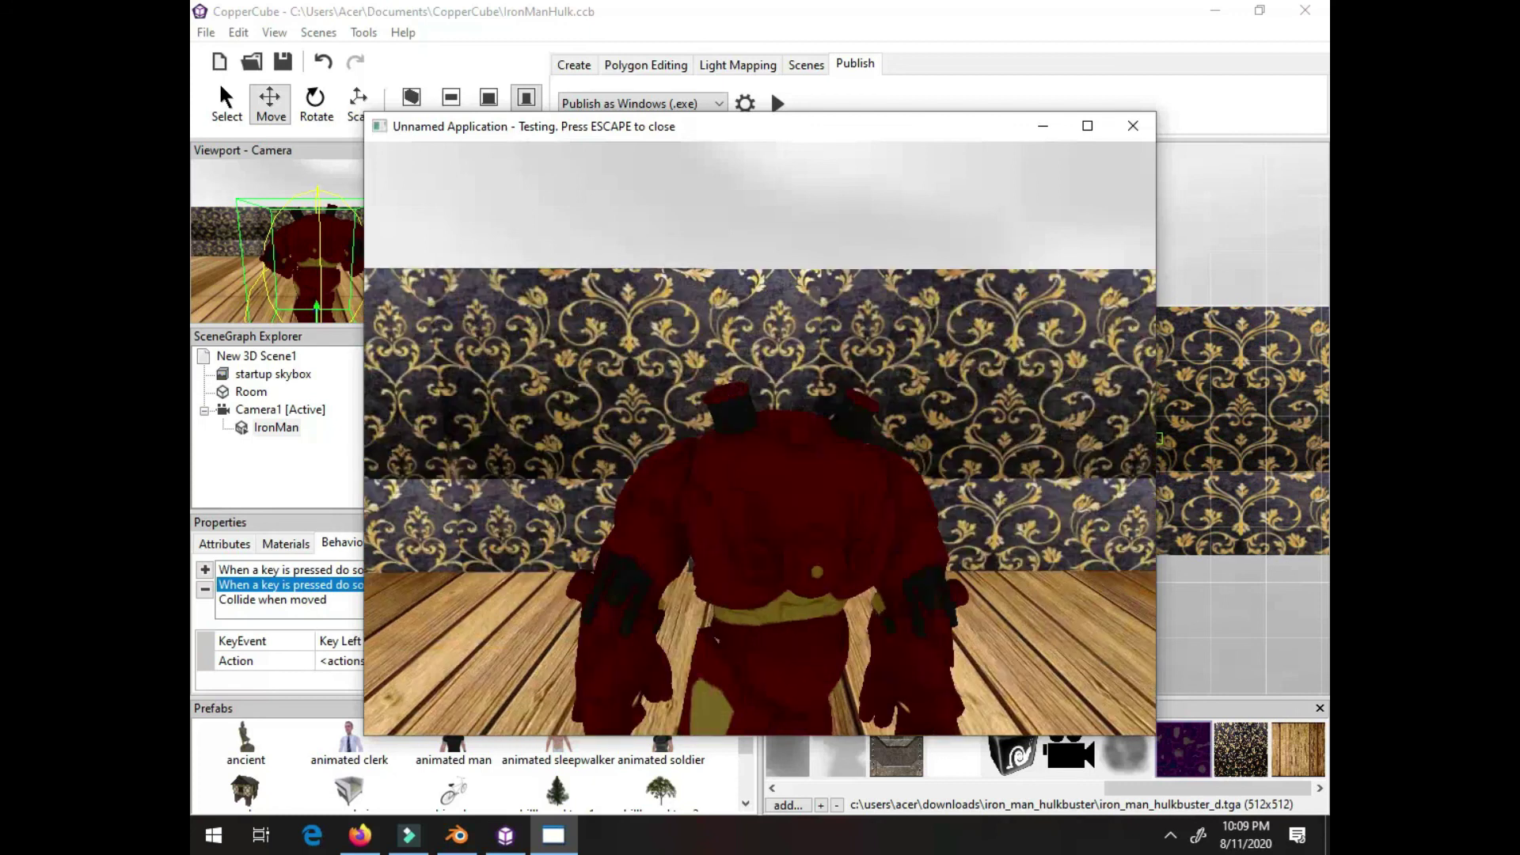
key(Left)
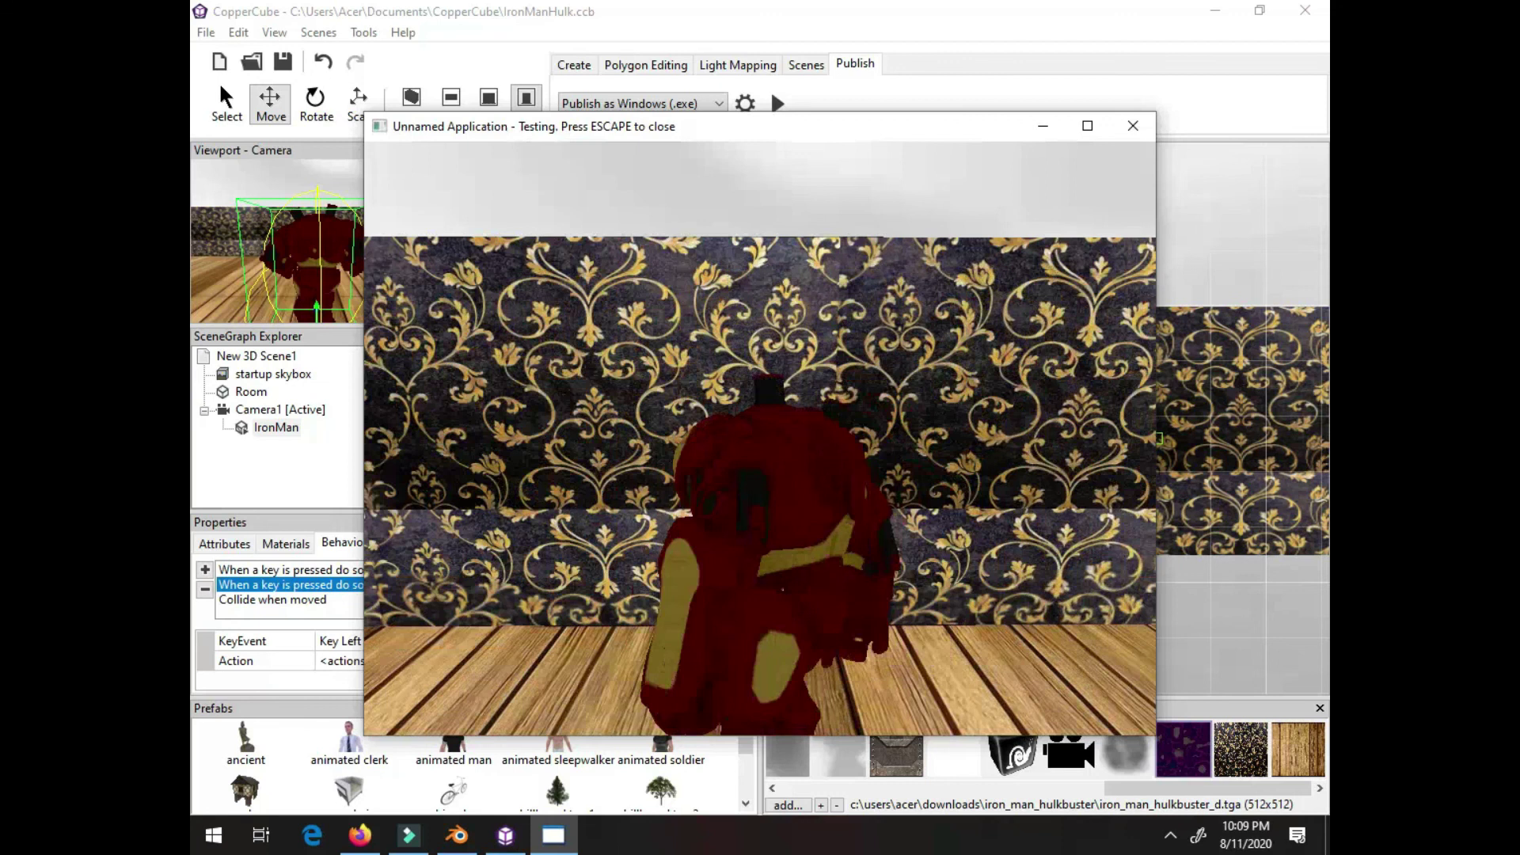
key(Left)
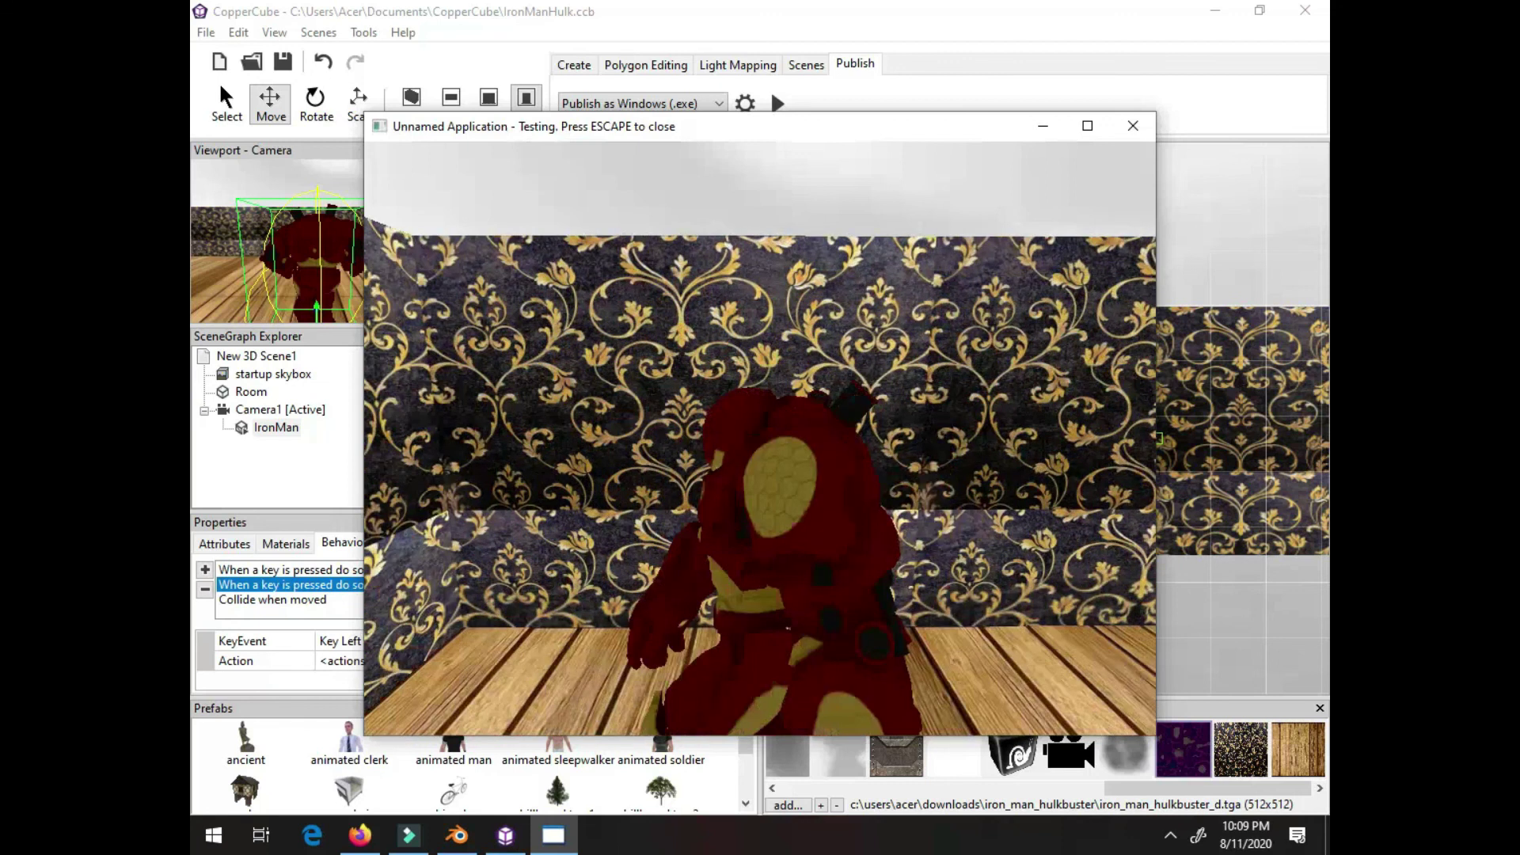
key(Left)
key(Left)
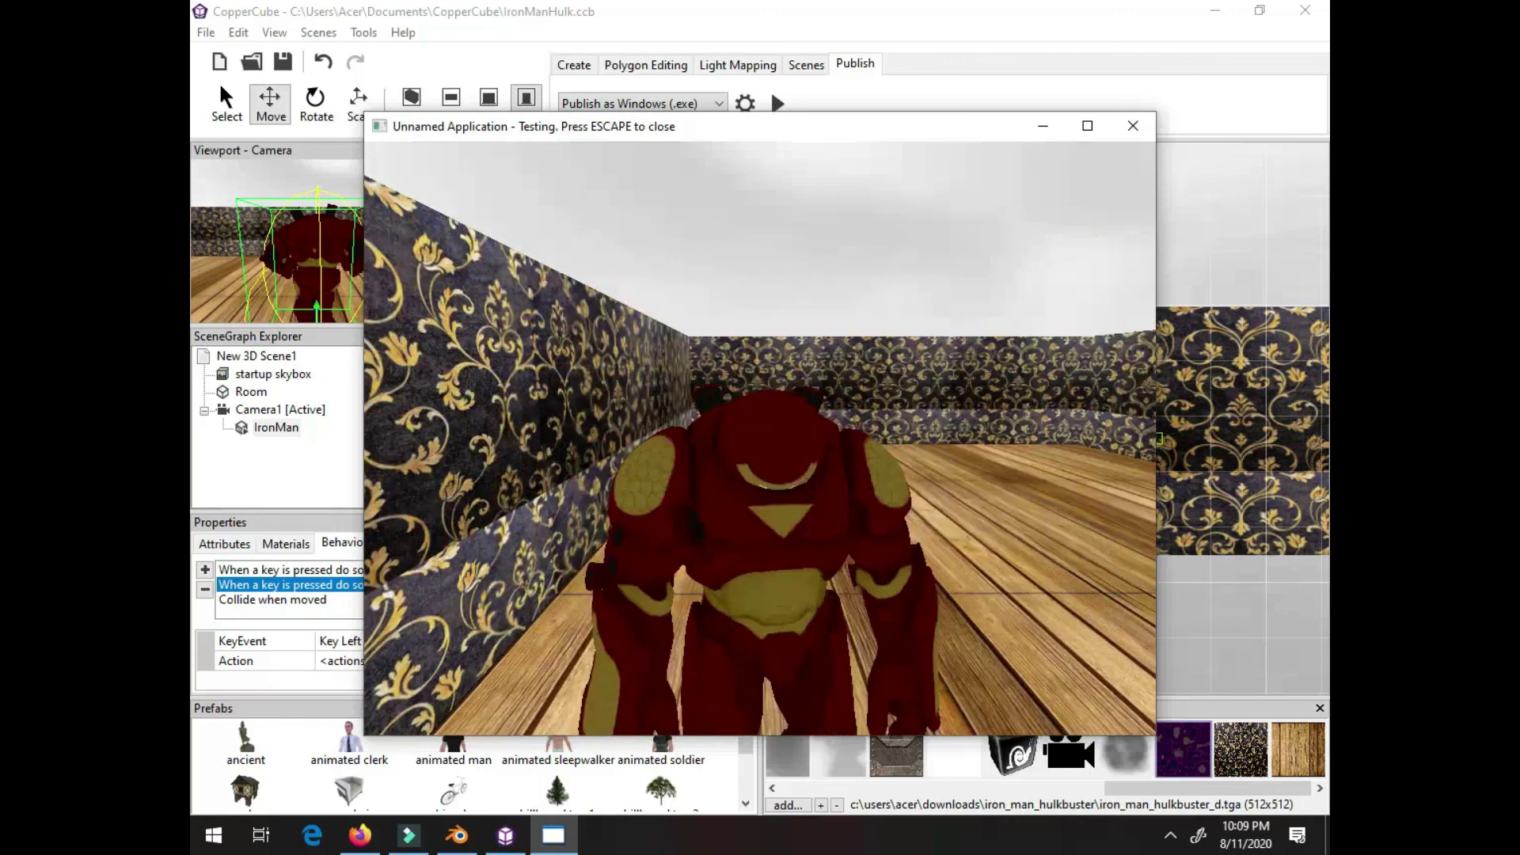
key(Left)
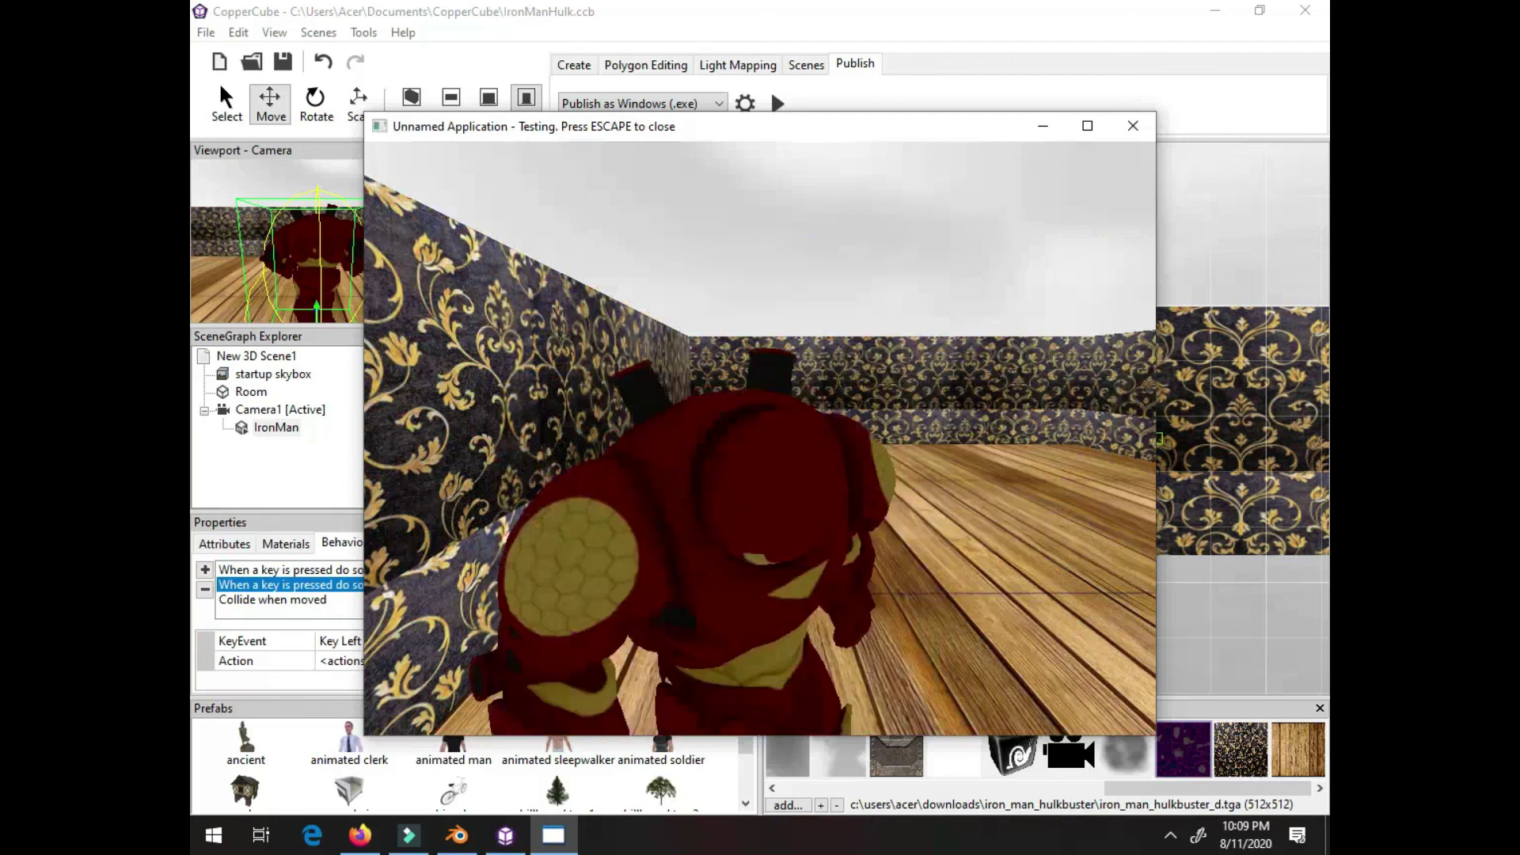
key(Left)
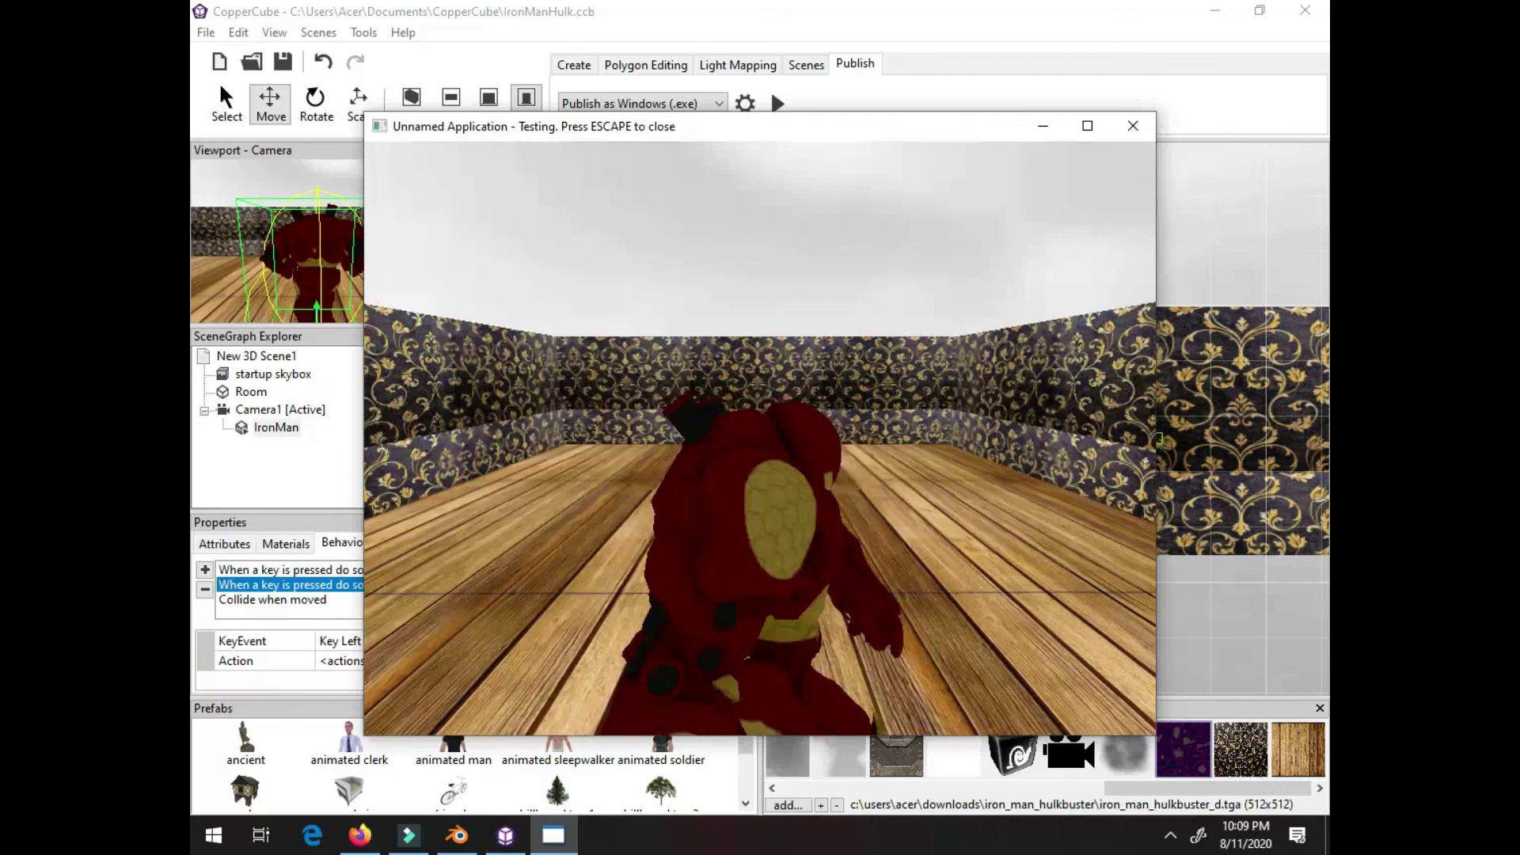
key(Left)
key(Left)
key(Left)
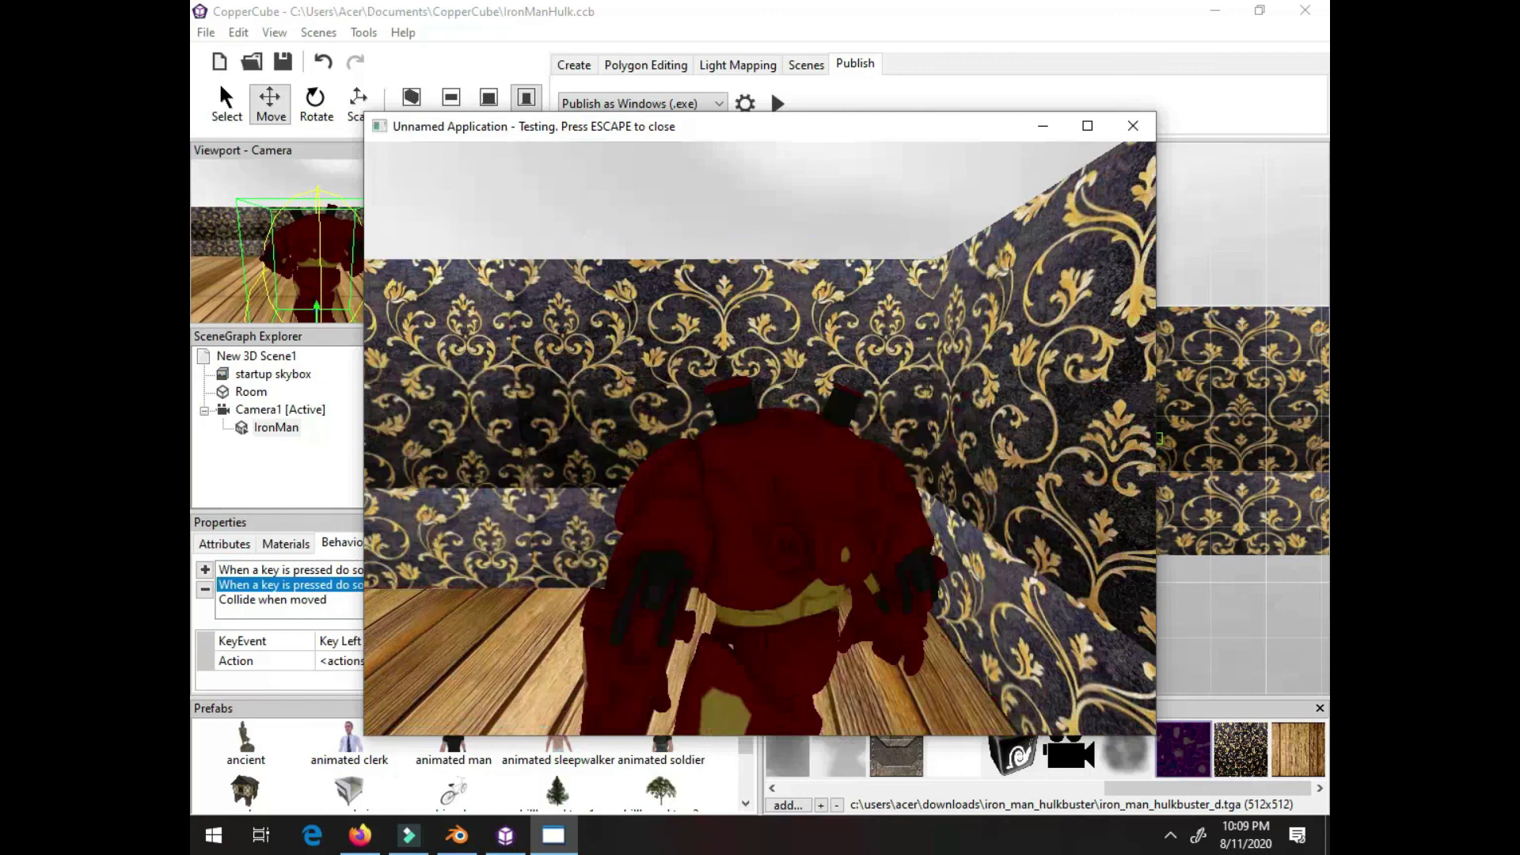
key(Left)
key(Left)
key(Left)
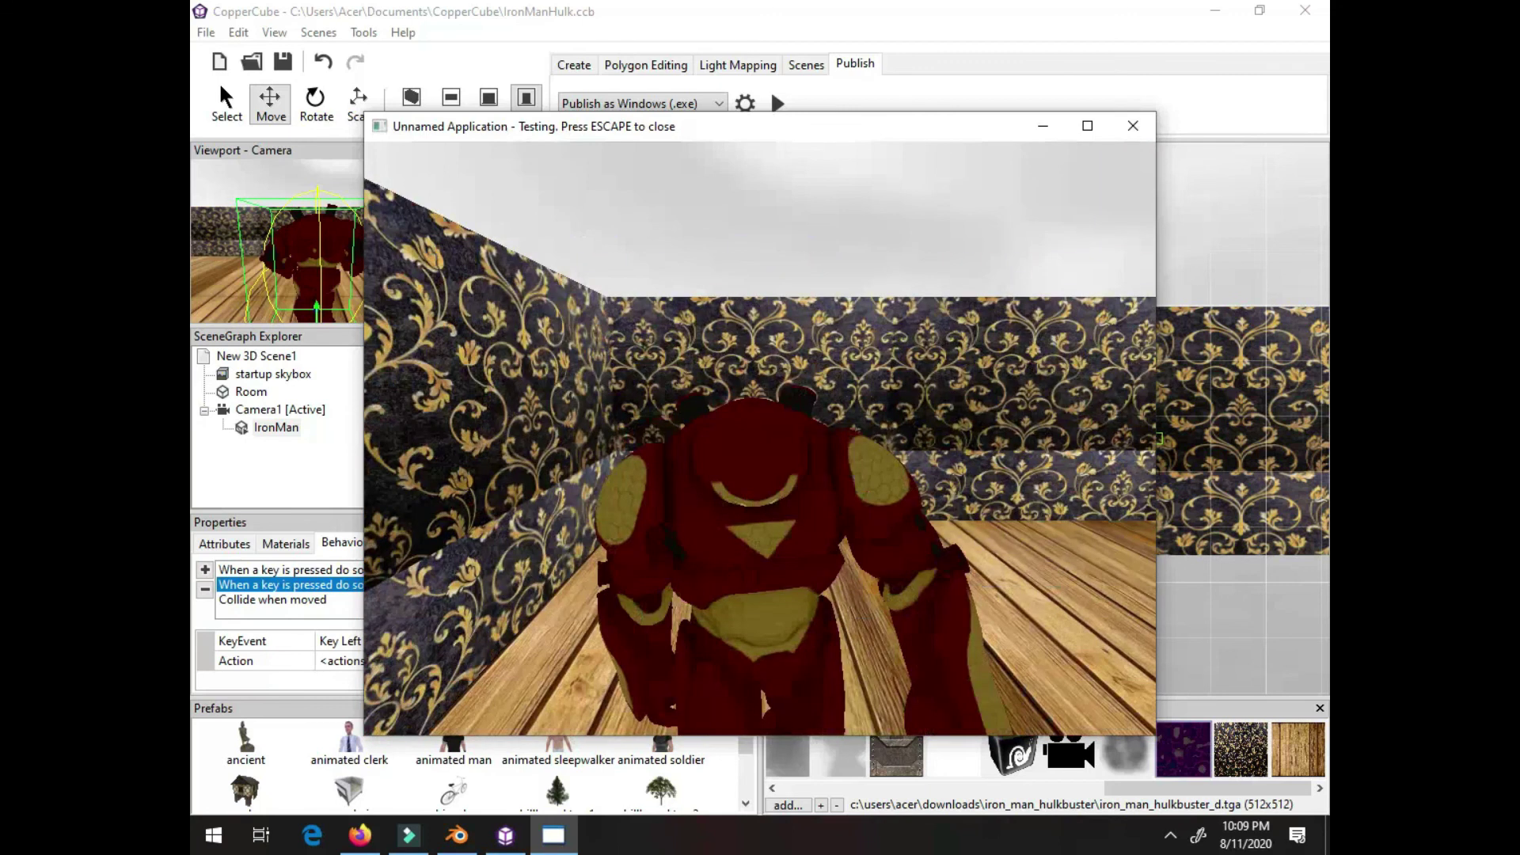
key(Left)
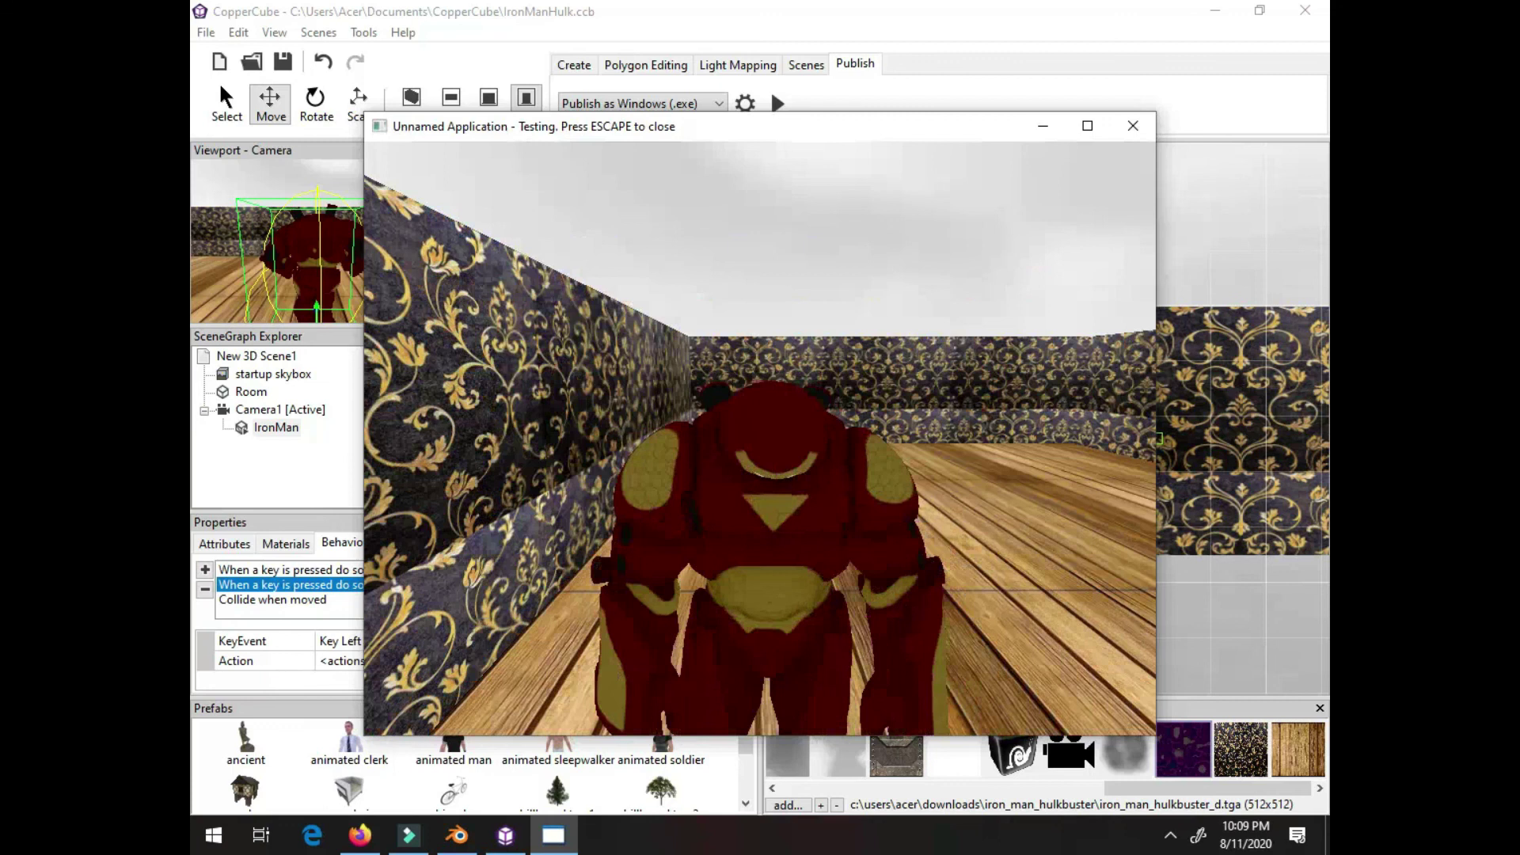
key(Left)
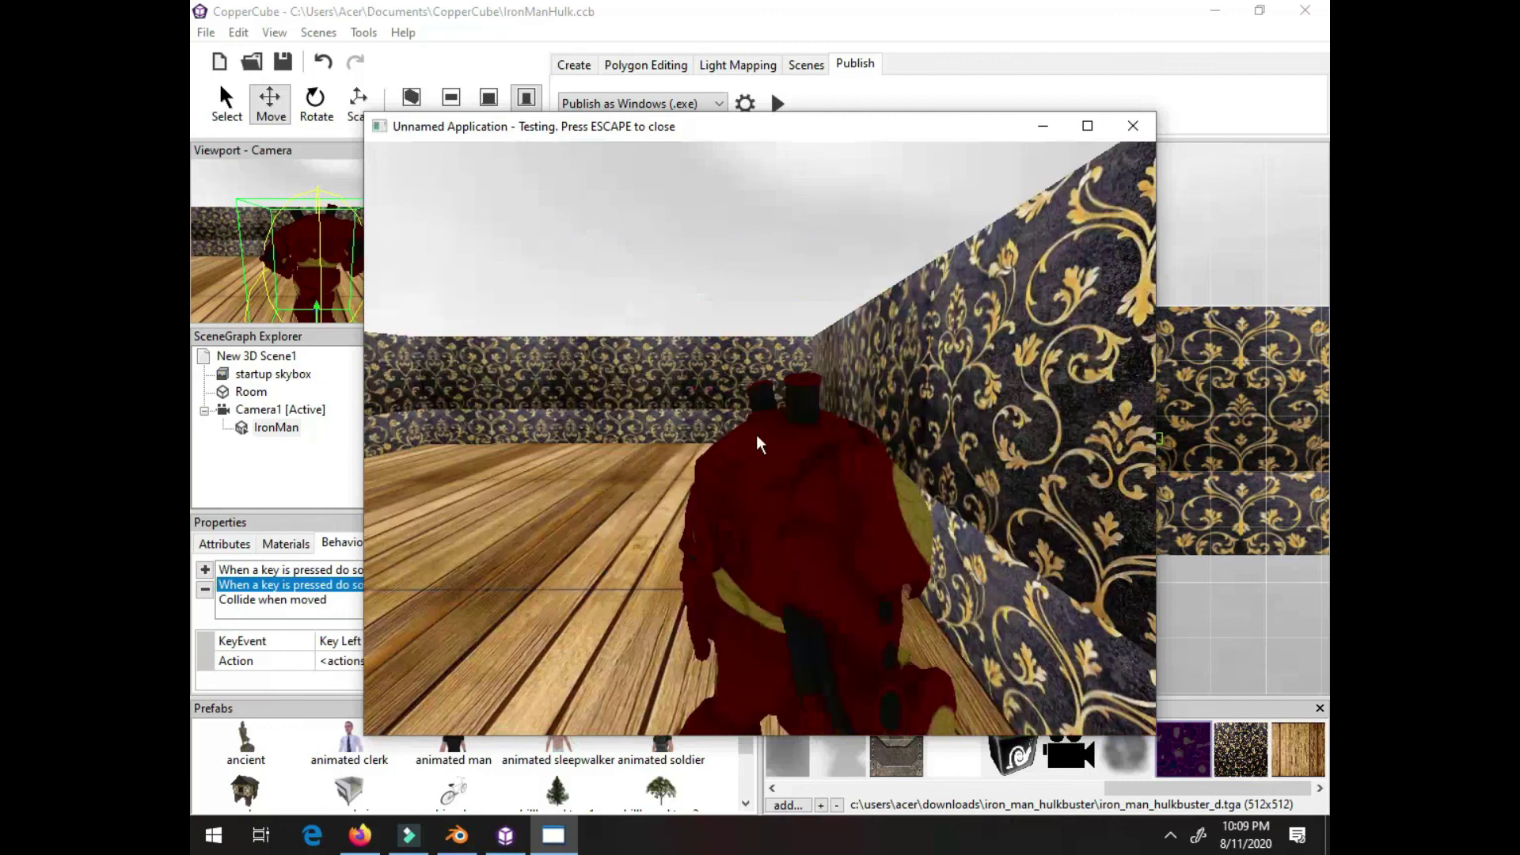
key(Escape)
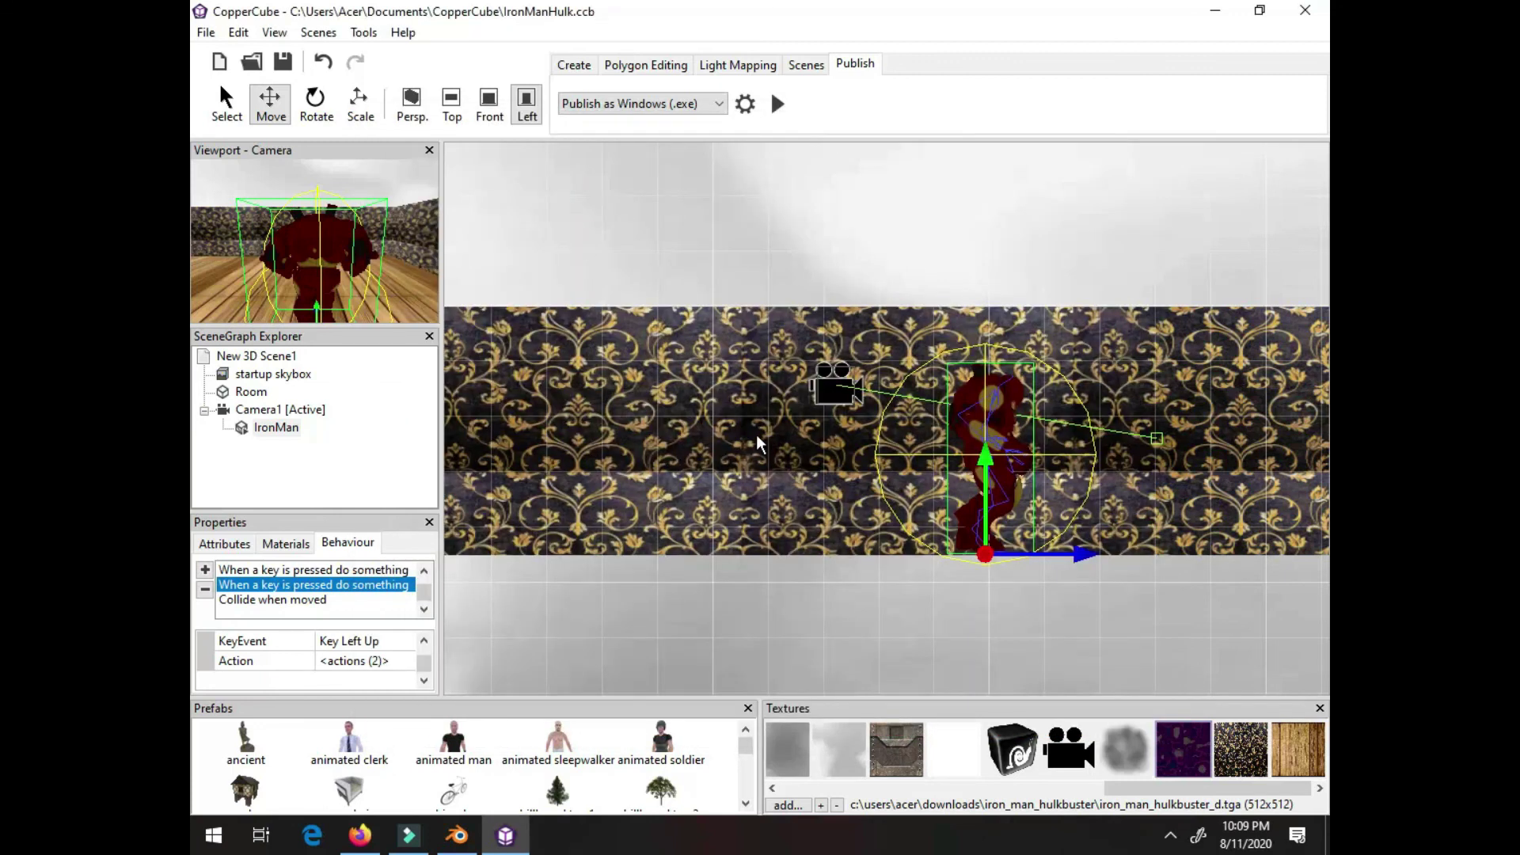